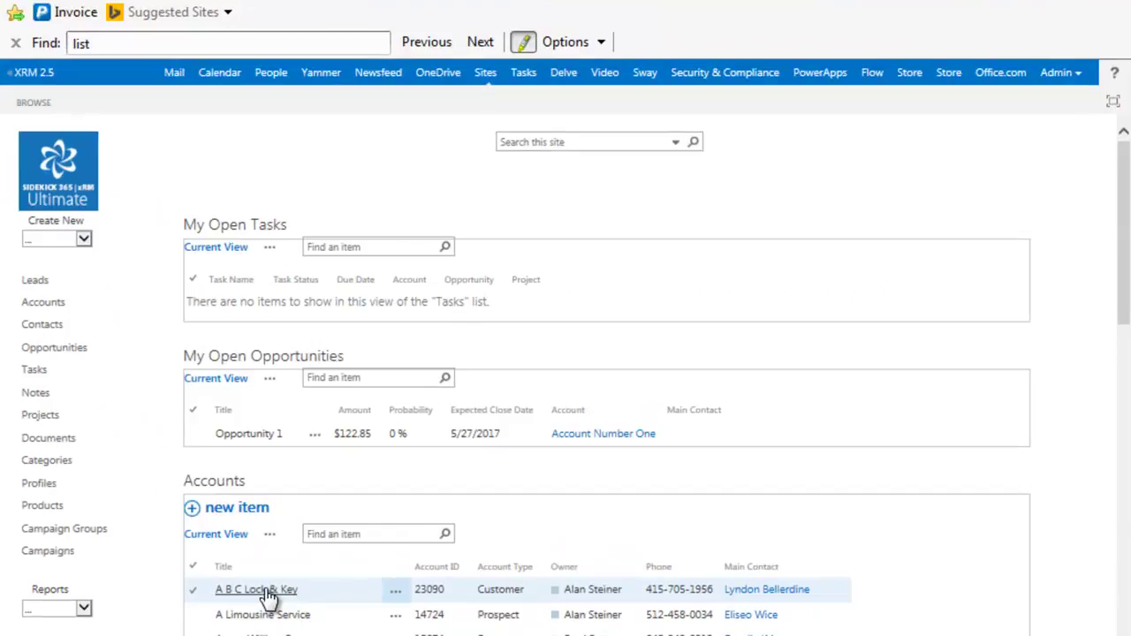
- From the A B C Lock & Key account's documents, view the existing May 10 OneNote meeting notes and return to the document list
click(264, 591)
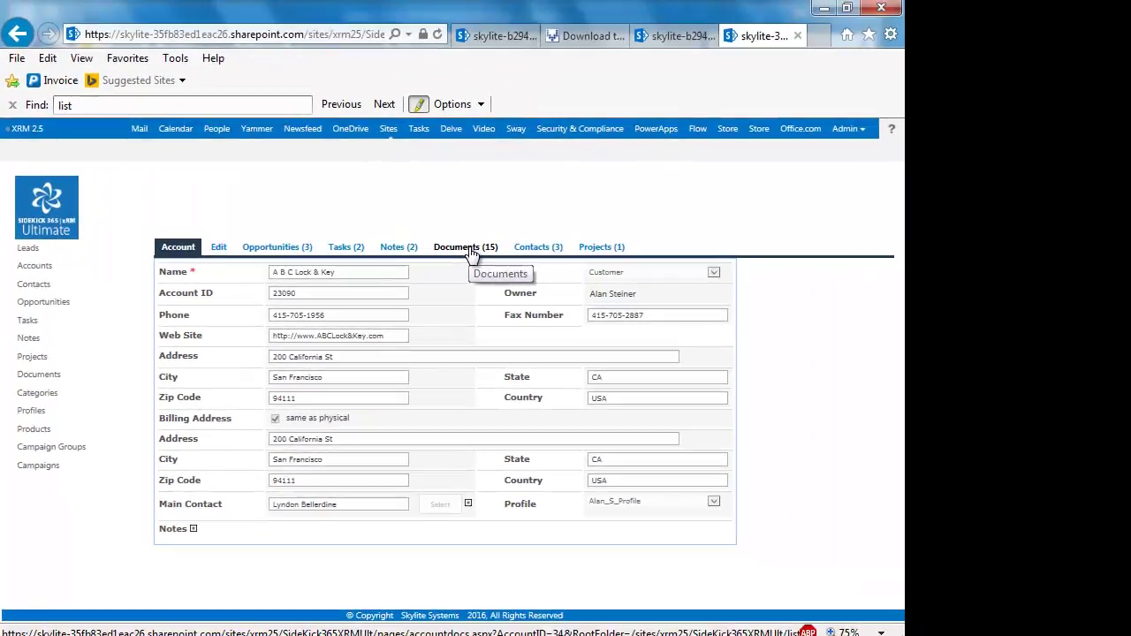
click(520, 237)
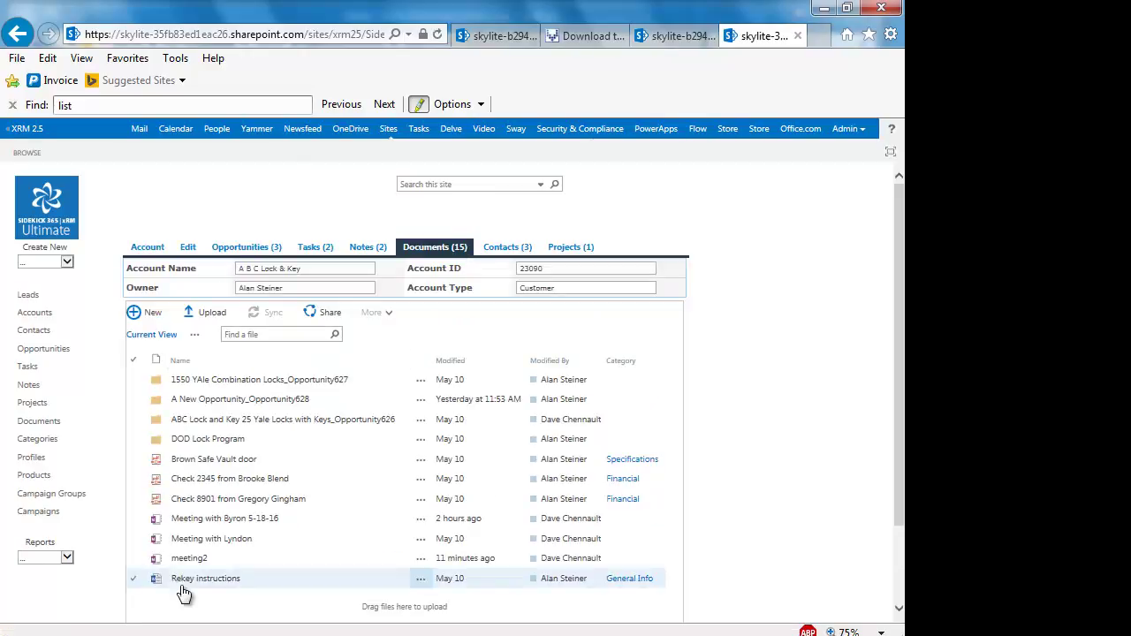
click(201, 546)
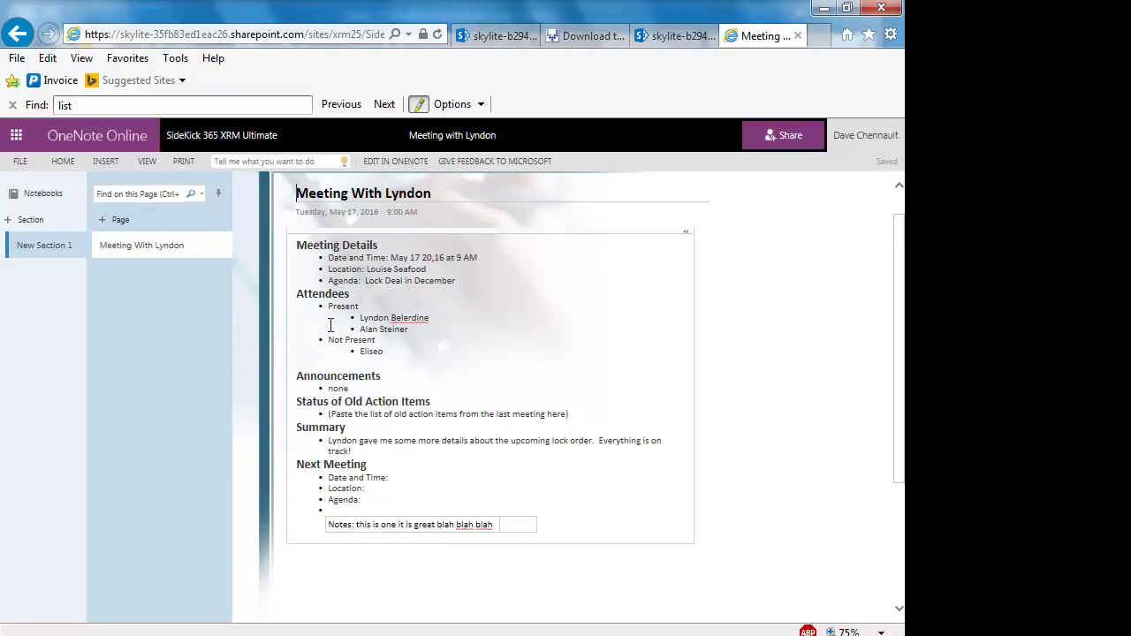
click(17, 35)
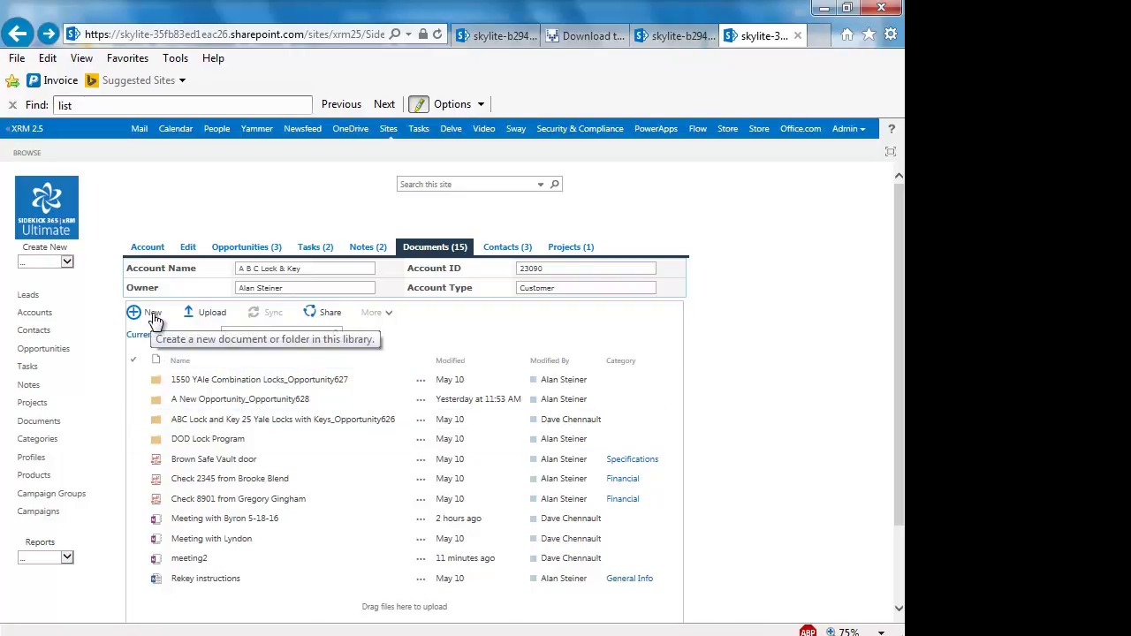
- Create a new OneNote Meeting notebook named 22 in the account's document library
click(155, 320)
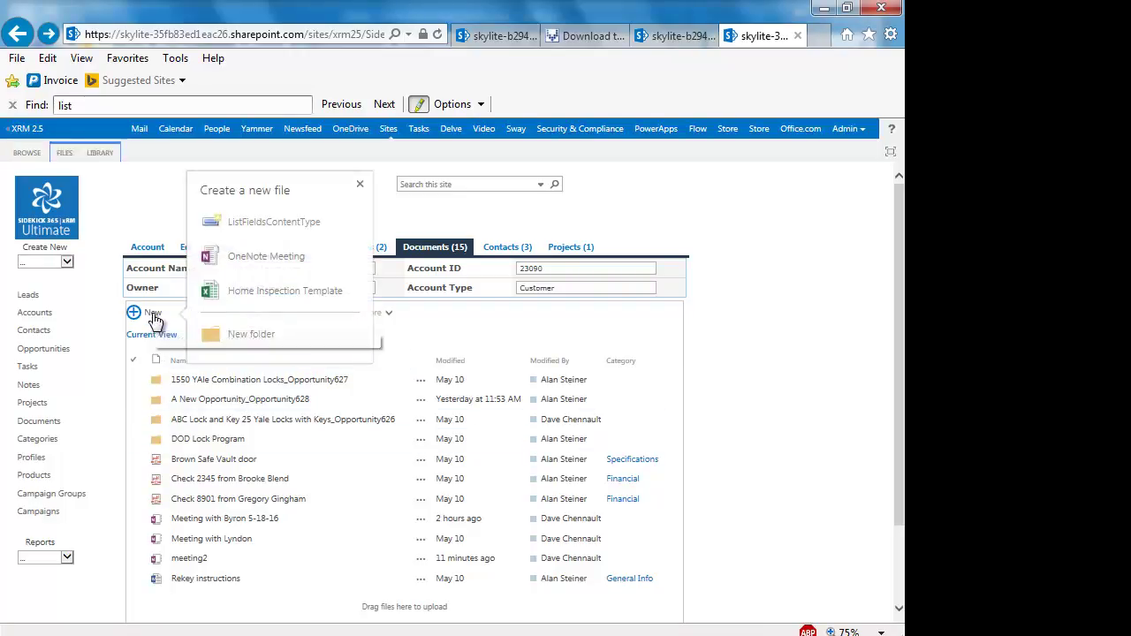
click(241, 258)
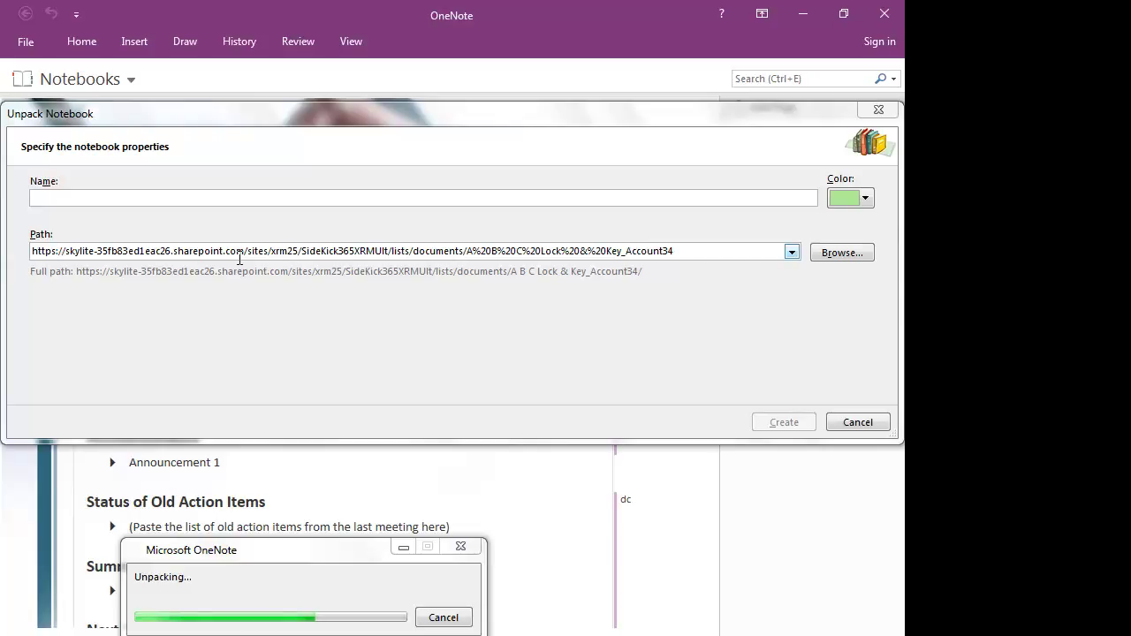
click(66, 198)
text(22)
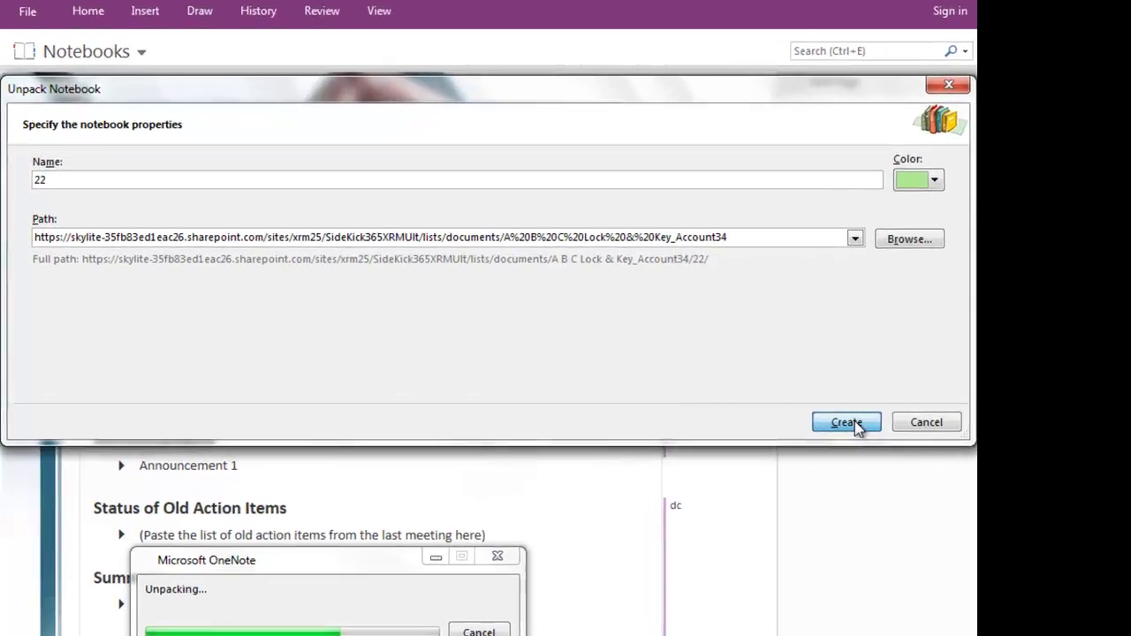
click(849, 422)
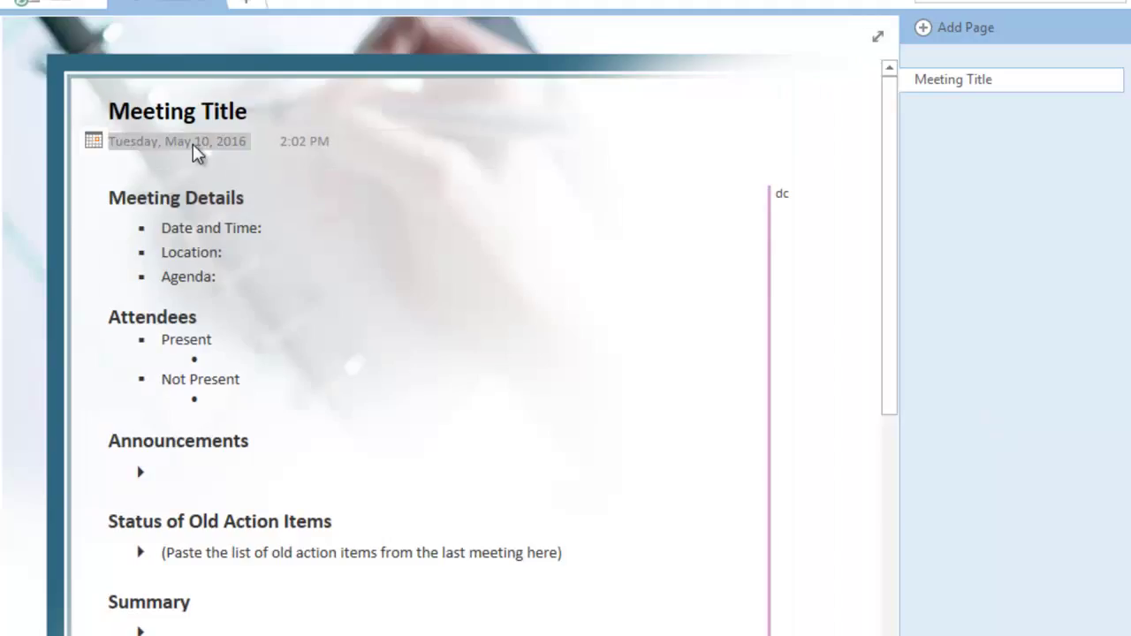
- Set the meeting page's date to May 18, 2016 and its time to 4:00 PM
click(93, 140)
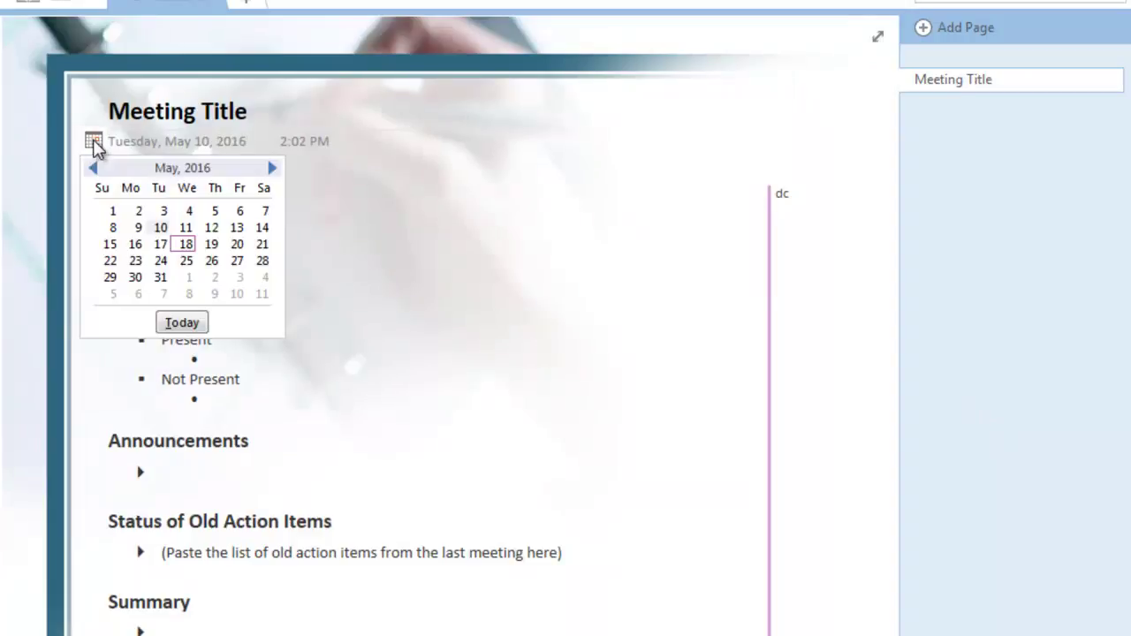
click(186, 244)
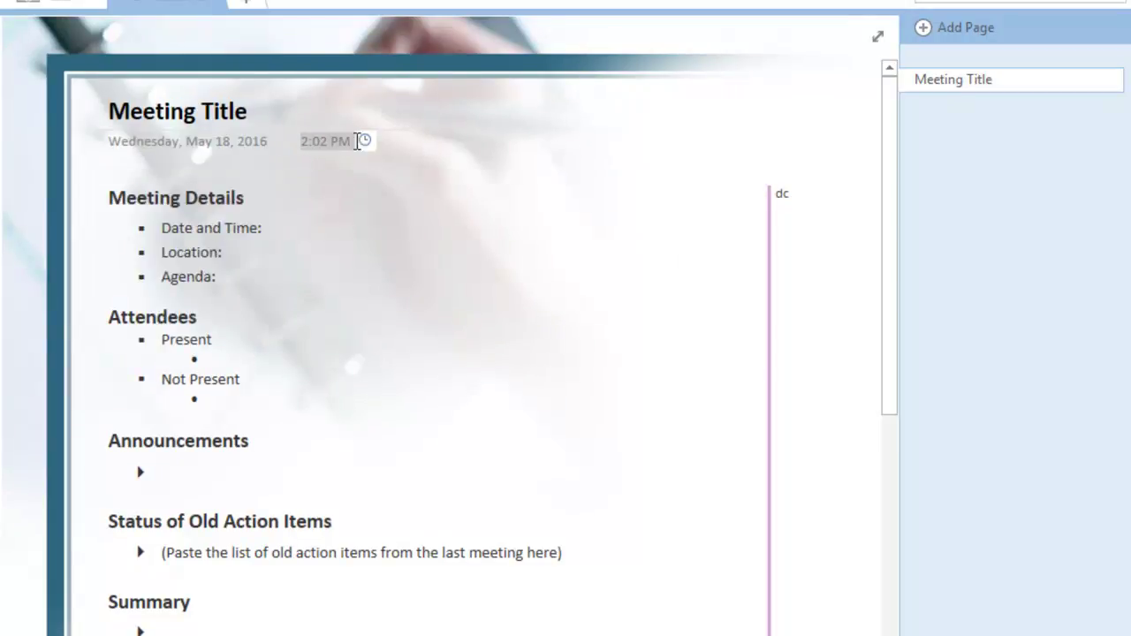
click(365, 142)
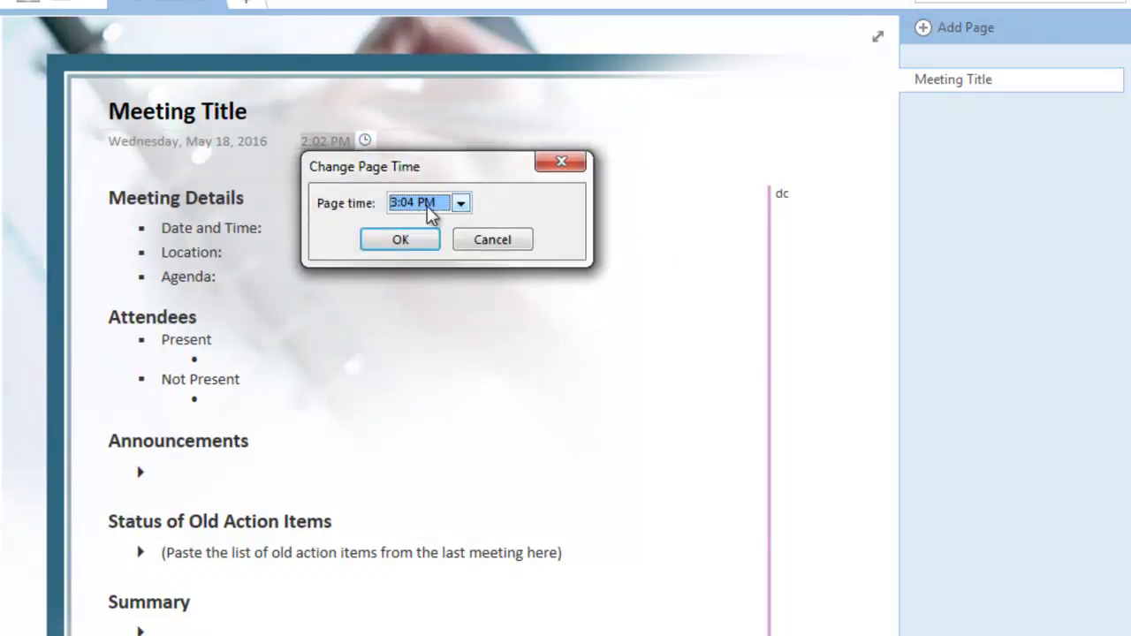
click(460, 203)
click(415, 252)
click(402, 240)
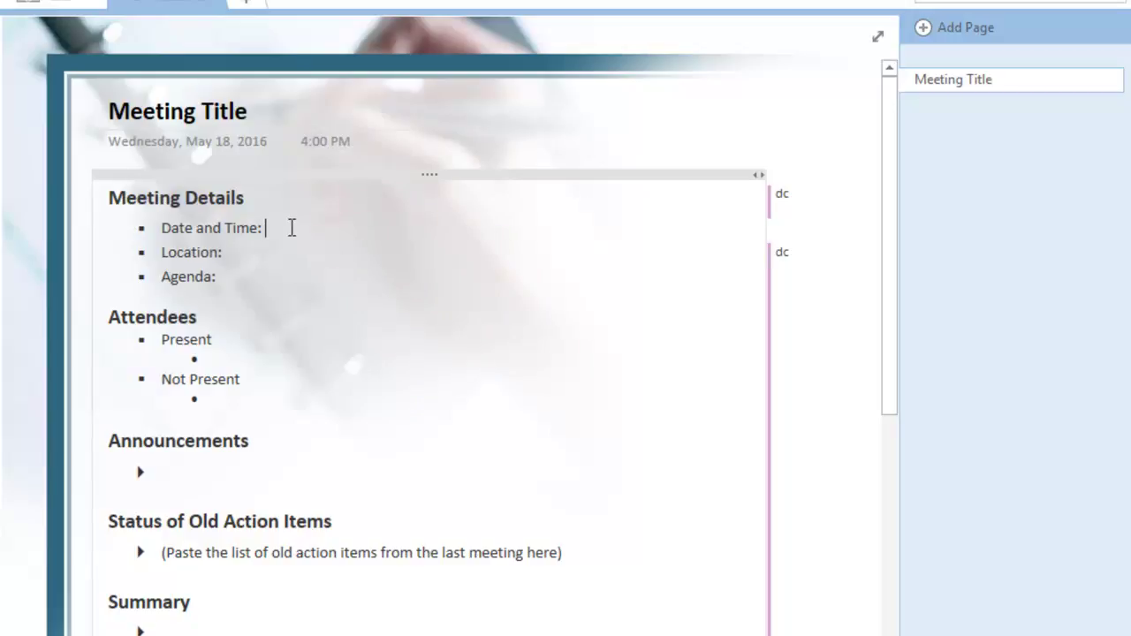
- Enter 5/2/16 under Date and Time in the meeting details and list three attendees' first names under Present
text(5/2/16)
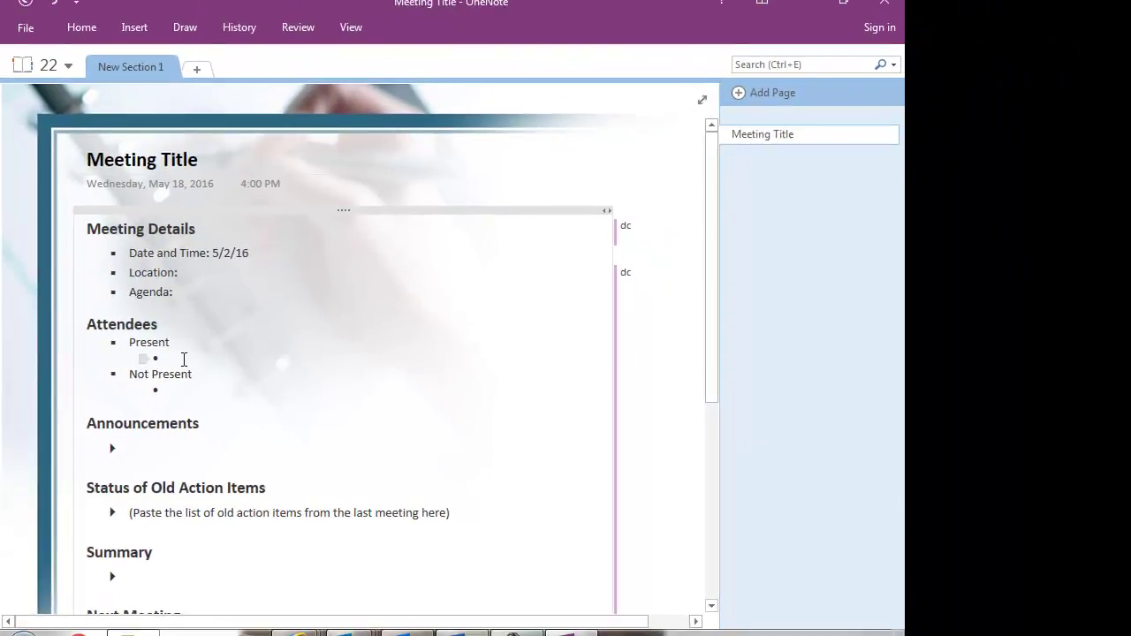
click(184, 359)
text(Dave)
key(BackSpace)
key(BackSpace)
key(BackSpace)
text(ave)
key(Return)
text(Mary)
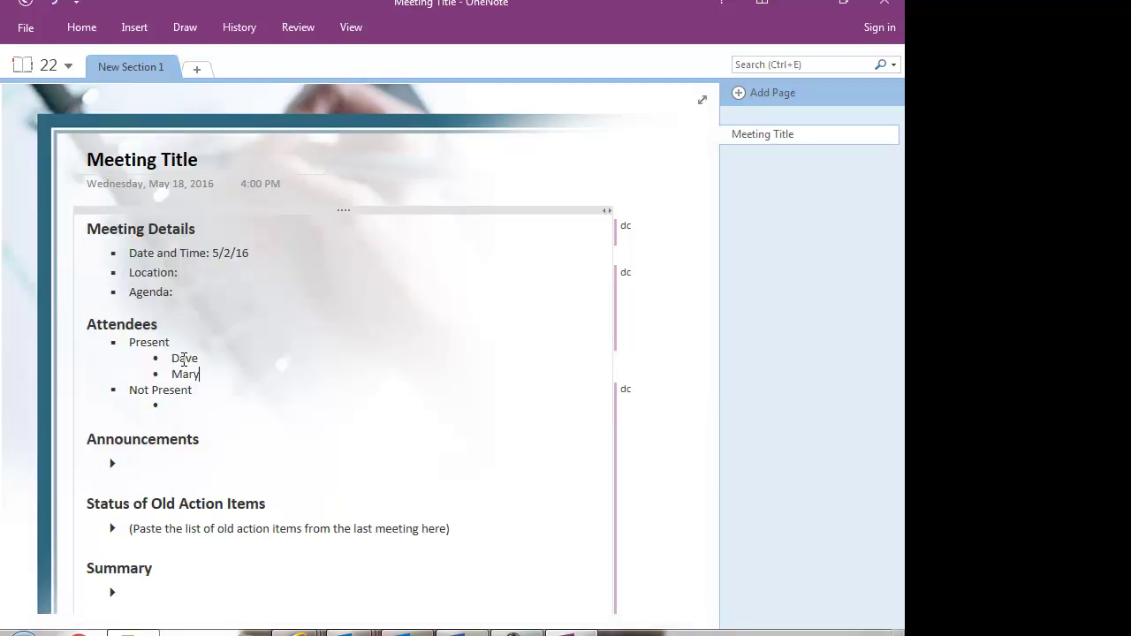
key(Return)
text(Joe)
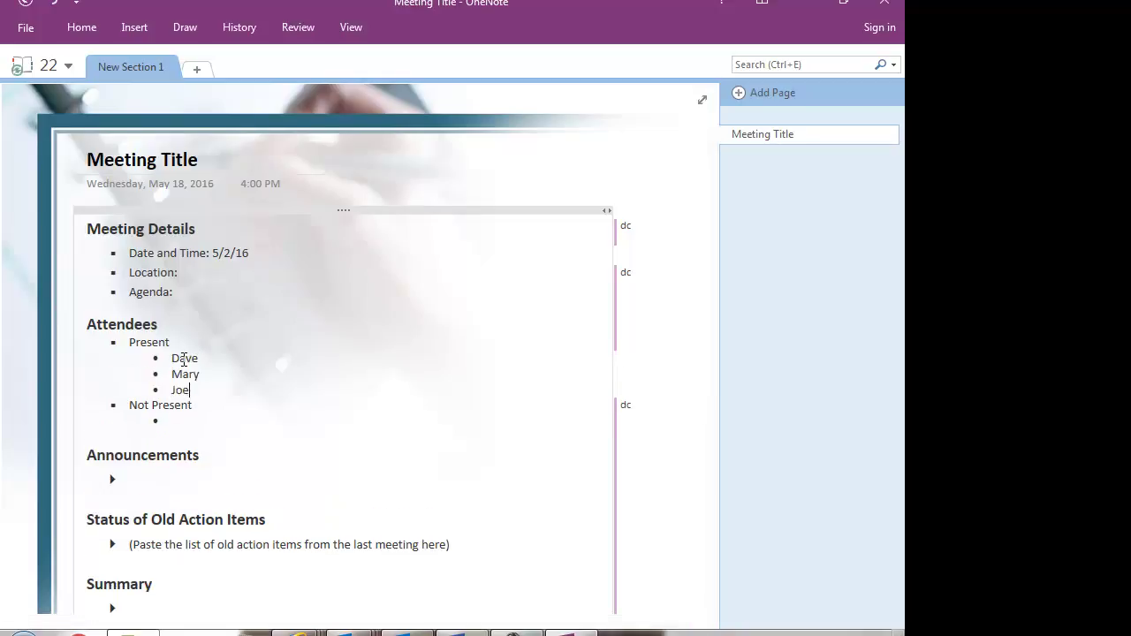
- List the first names of two absent attendees under Not Present
click(183, 420)
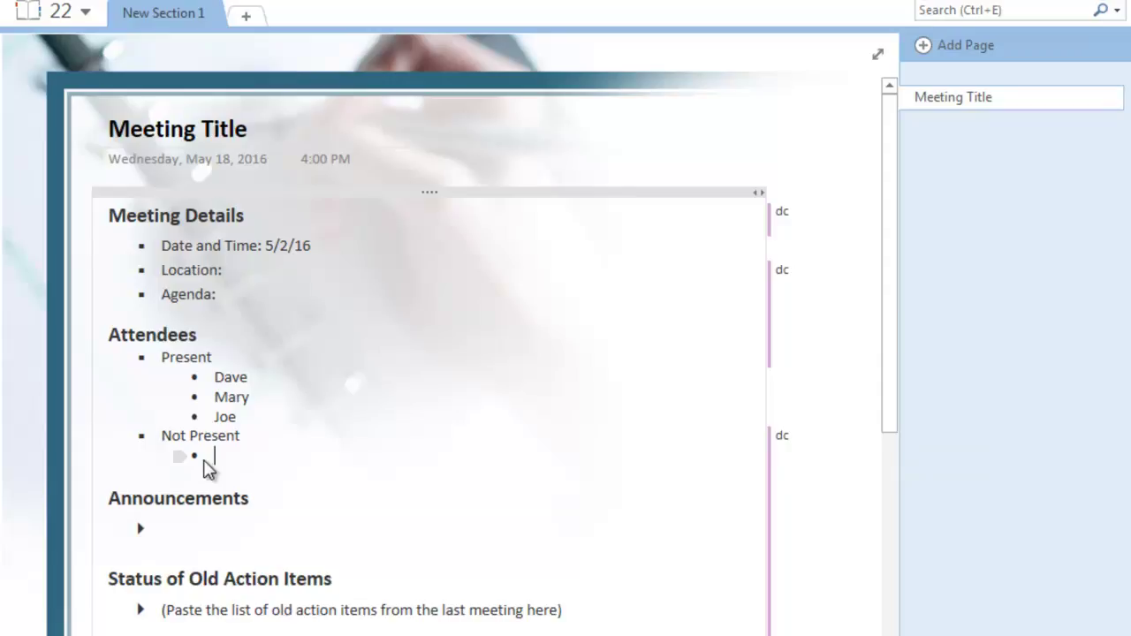
text(Moe)
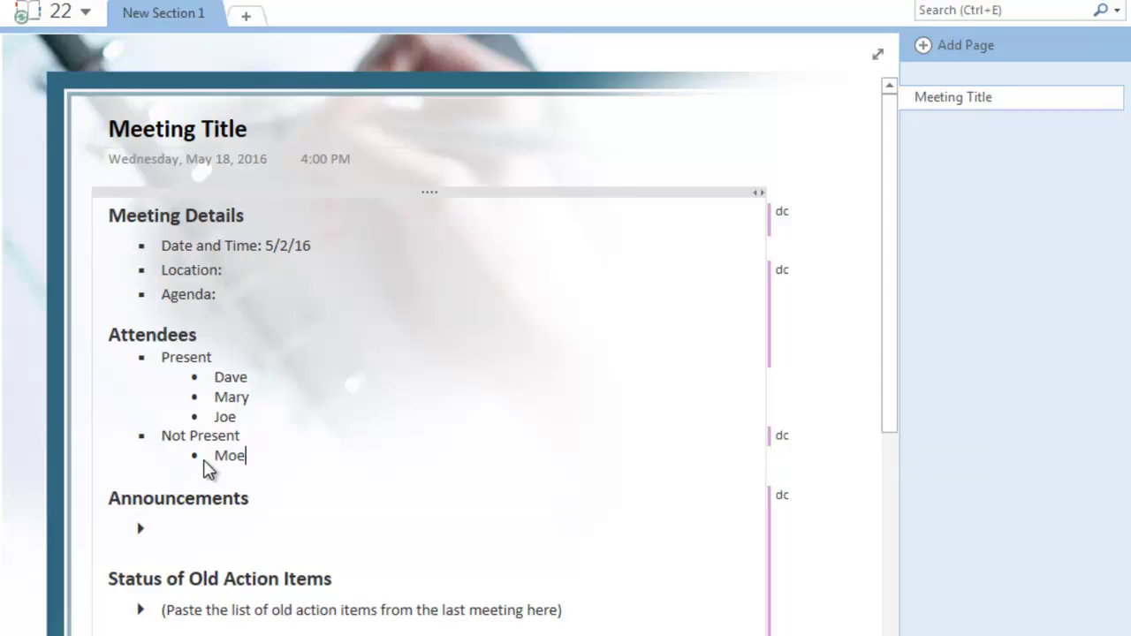
key(Return)
text(Larry)
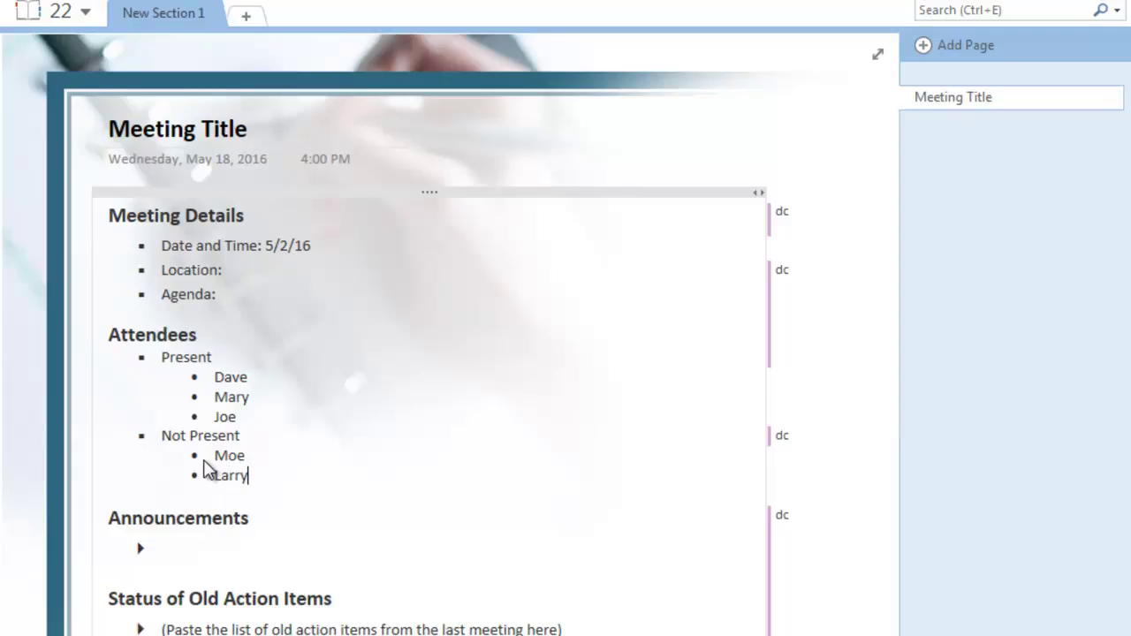
- Add "New One" under Announcements and turn it into a table with a second, empty cell
click(177, 555)
text(New One)
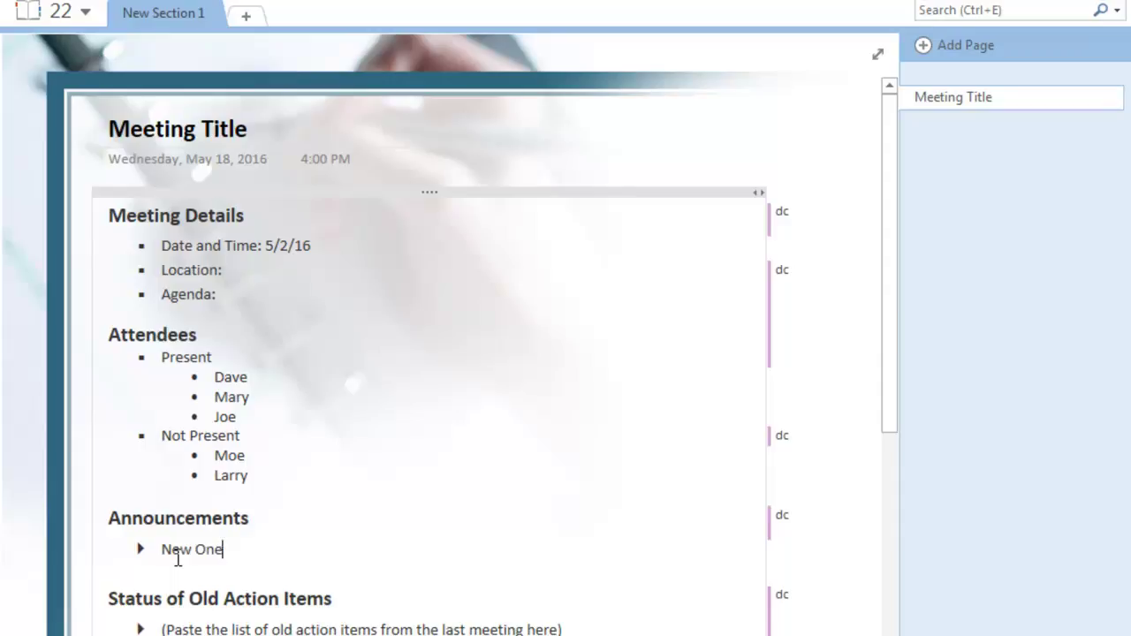
key(Tab)
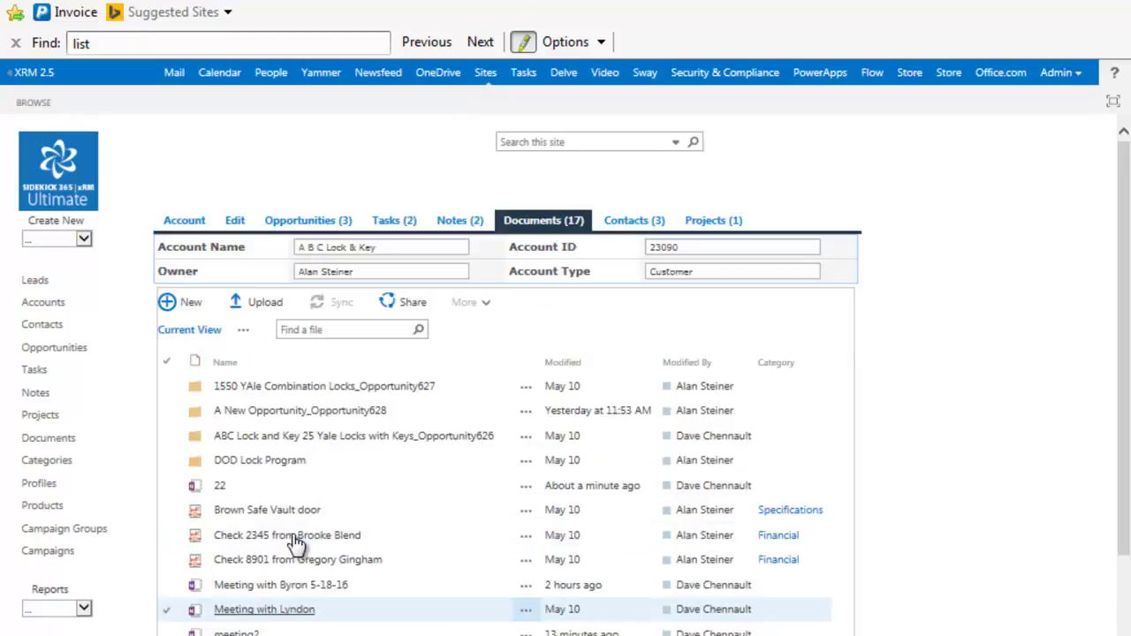
- Refresh the account's document list in the browser, open notebook 22 to check its meeting notes, and return to the list
scroll(265, 550, down, 1)
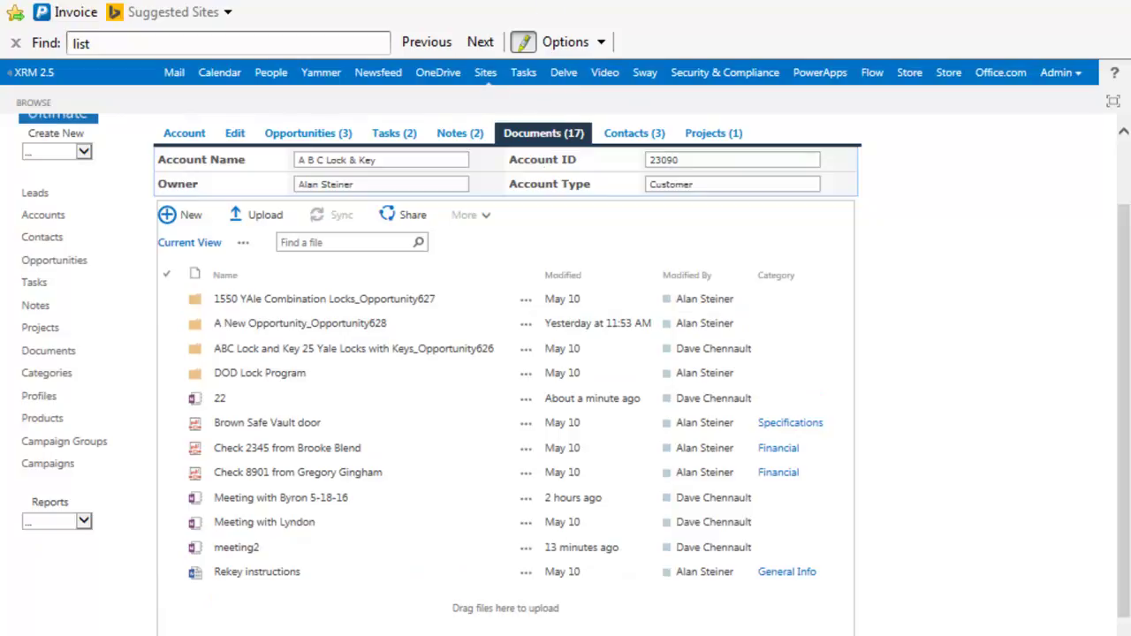
key(F5)
click(652, 441)
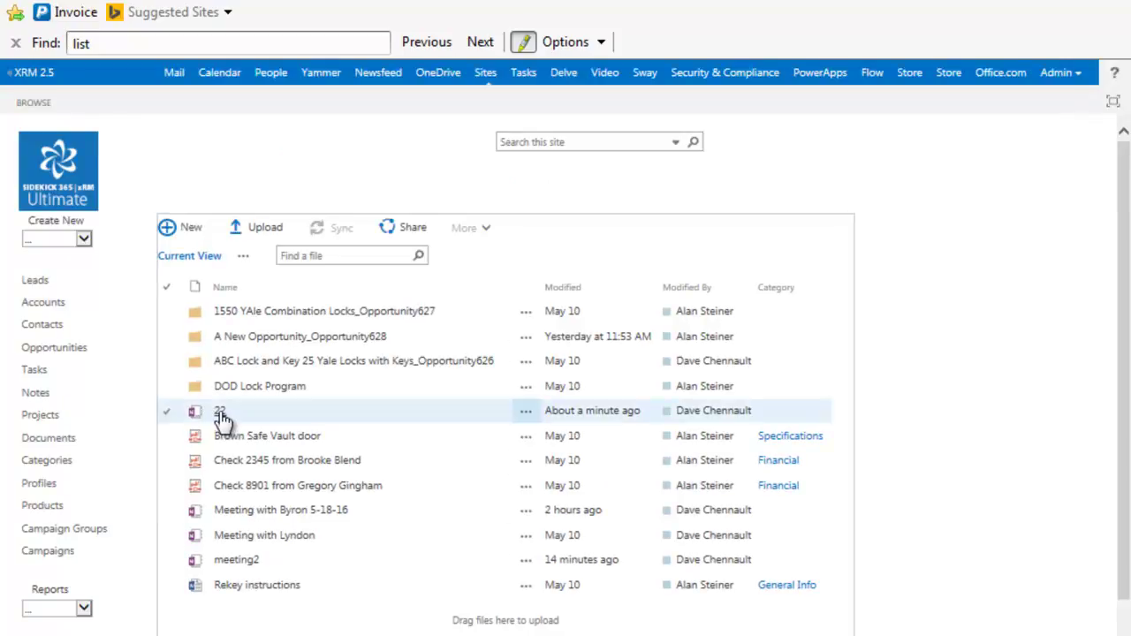
drag(224, 422, 274, 394)
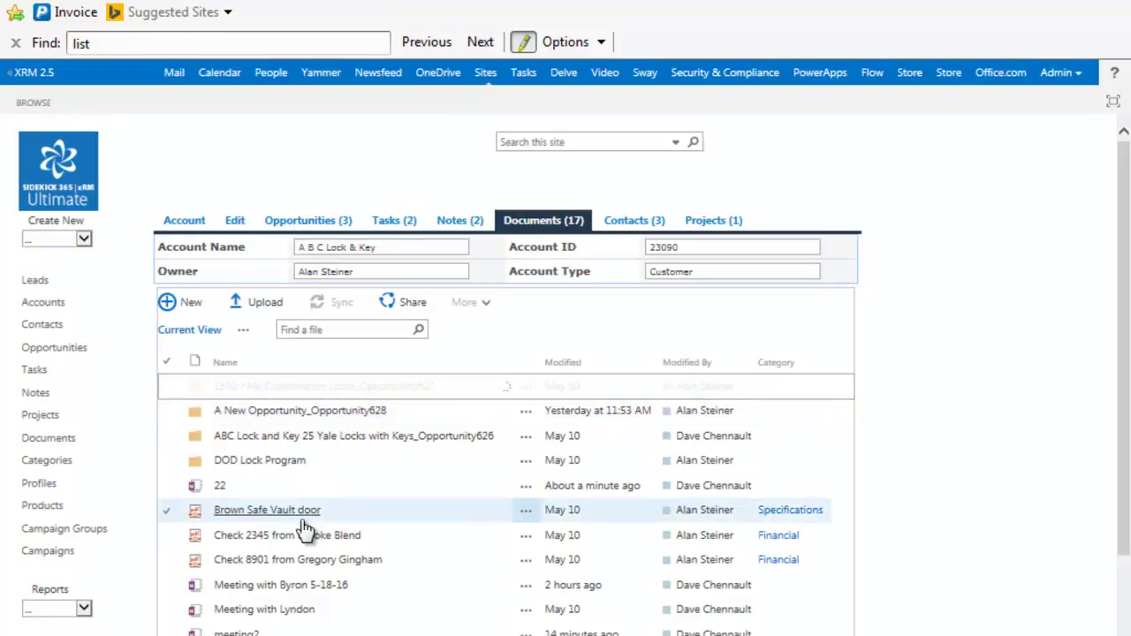
click(221, 487)
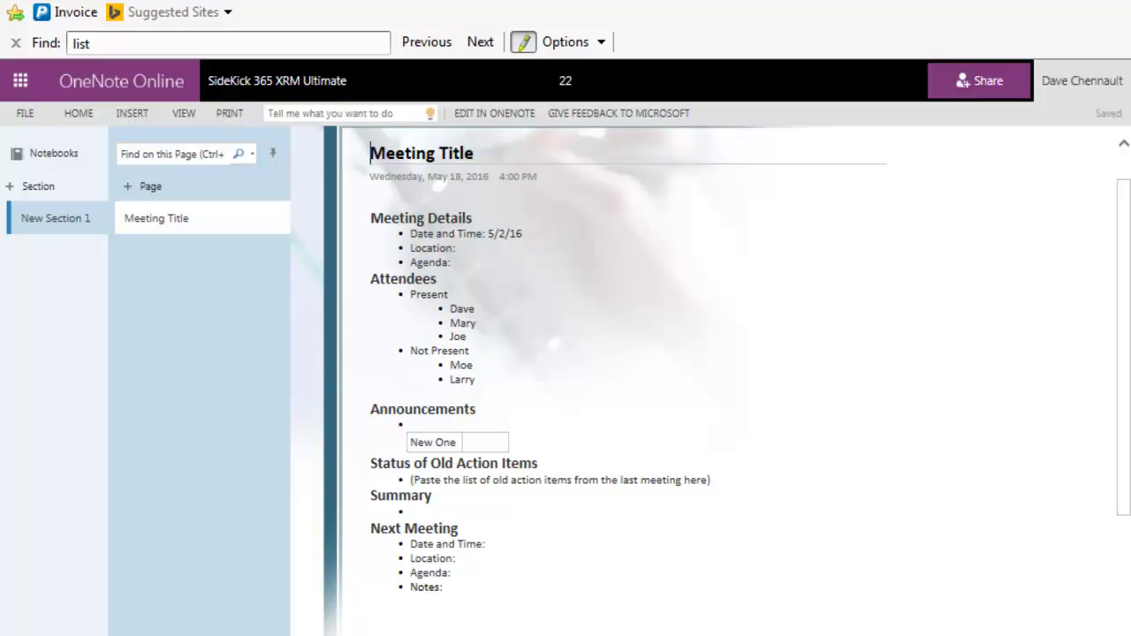
click(8, 151)
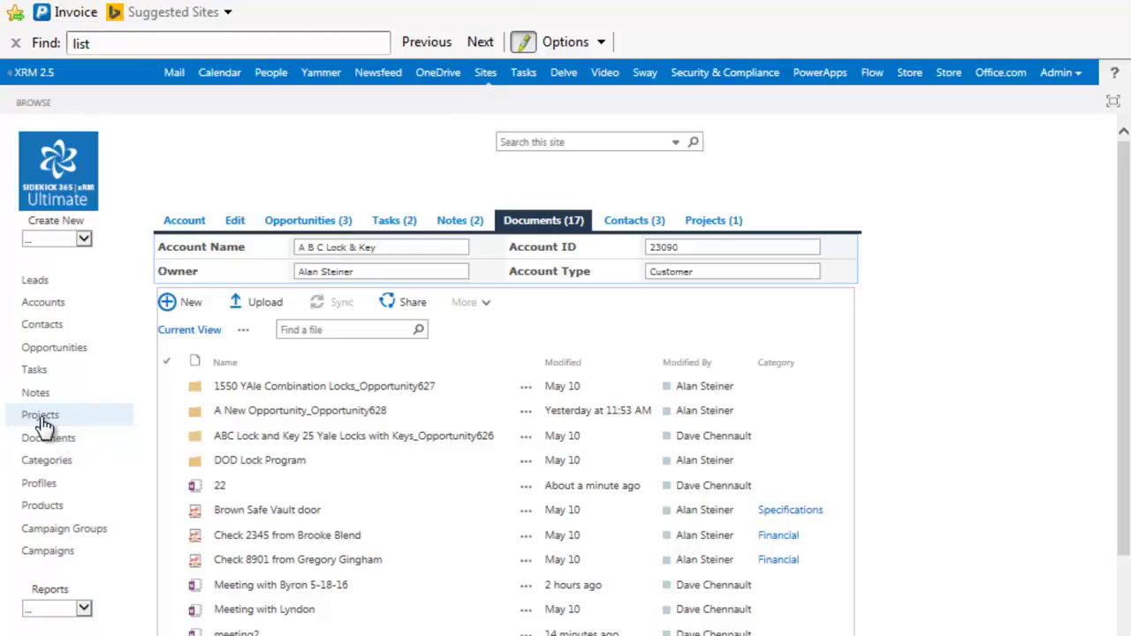
- Create a new file from the Home Inspection Template in the documents of the project property 1
click(40, 415)
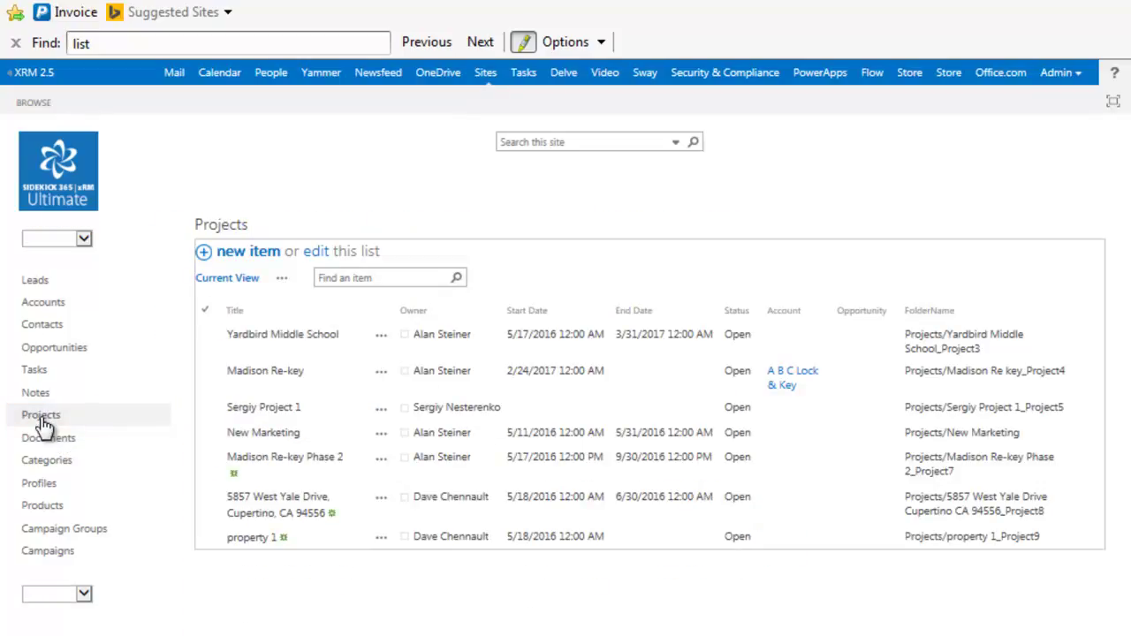
click(249, 541)
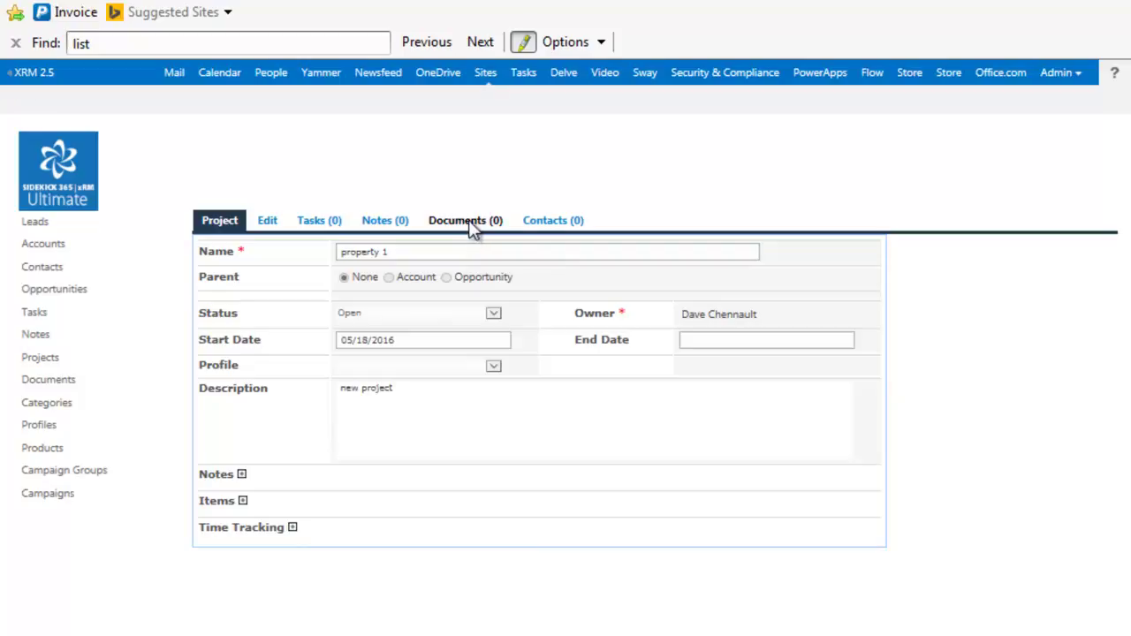
click(471, 226)
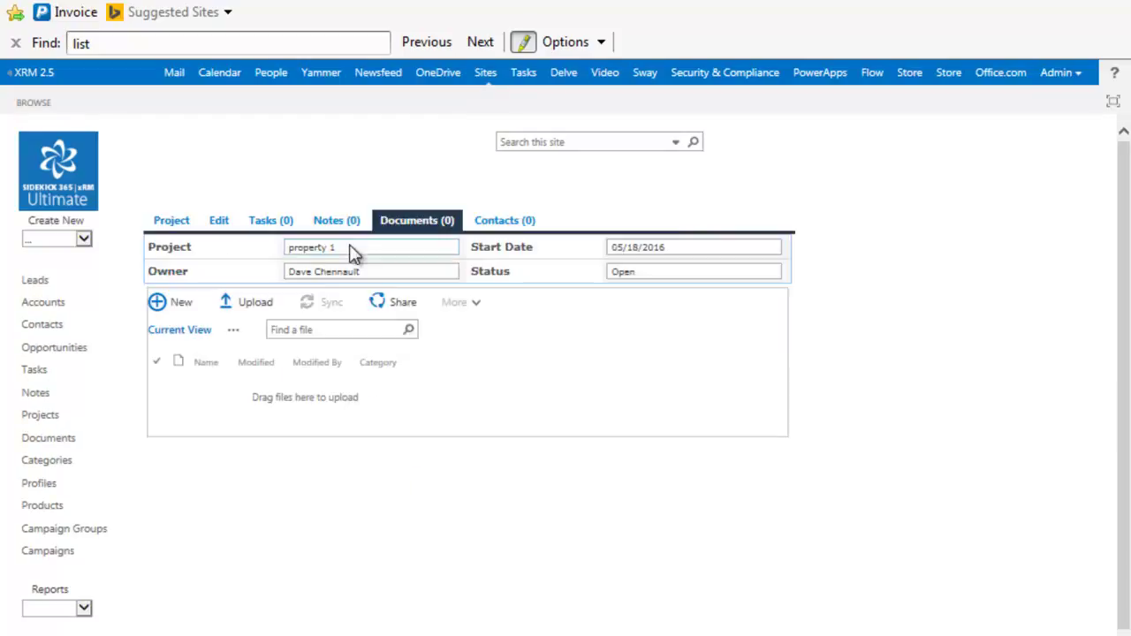
click(183, 307)
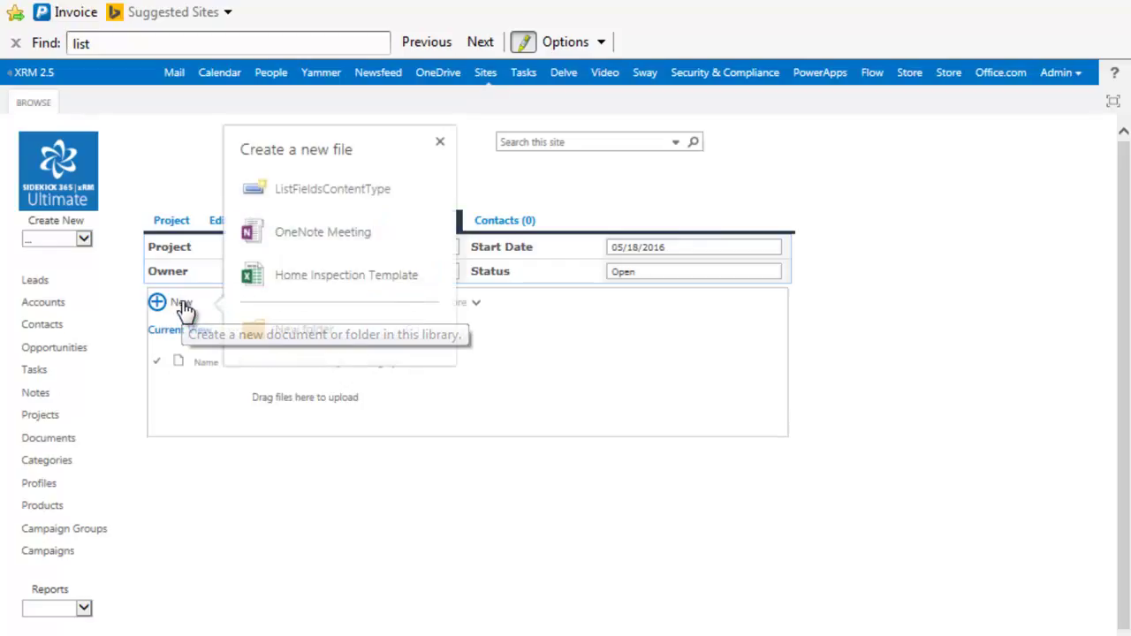
click(341, 289)
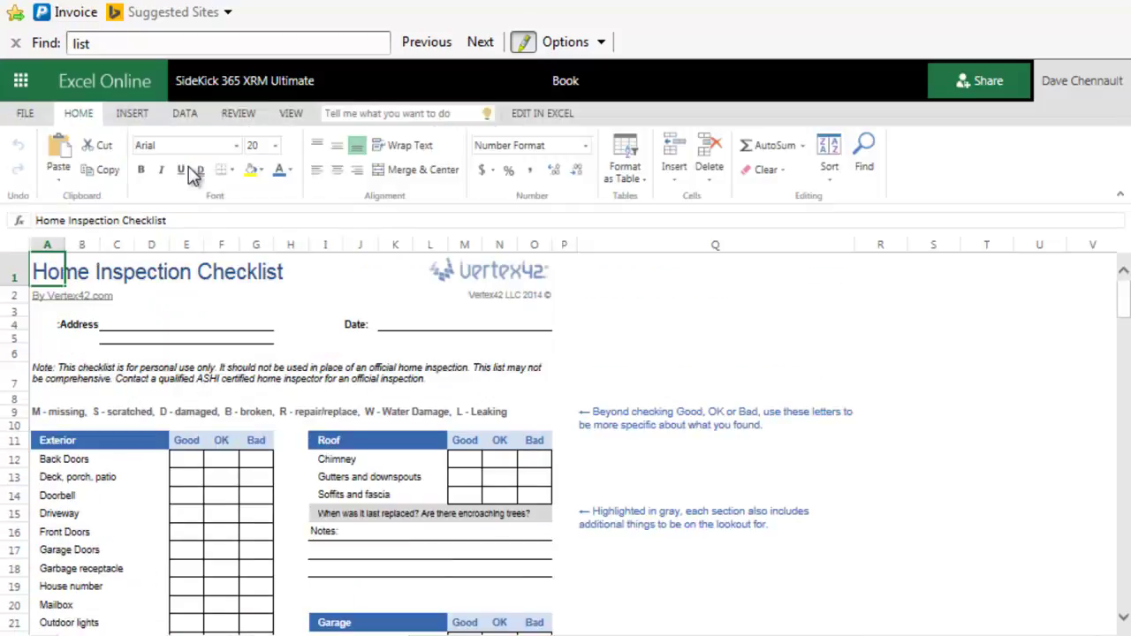
- Enter the property's street address in cell C4 of the Home Inspection Checklist
click(118, 329)
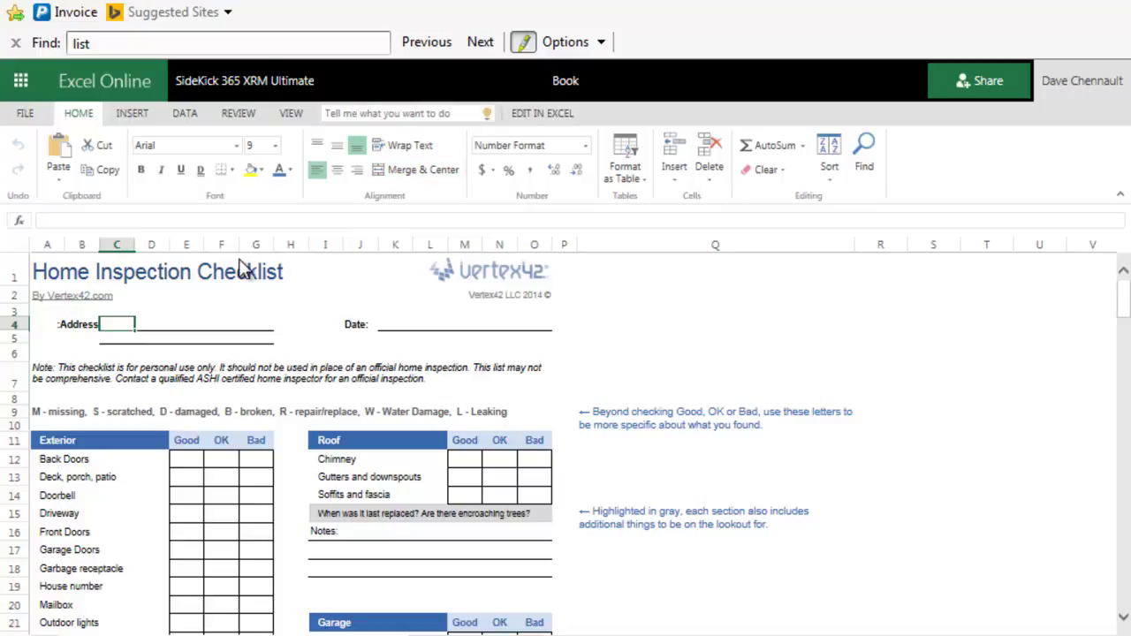
text(12)
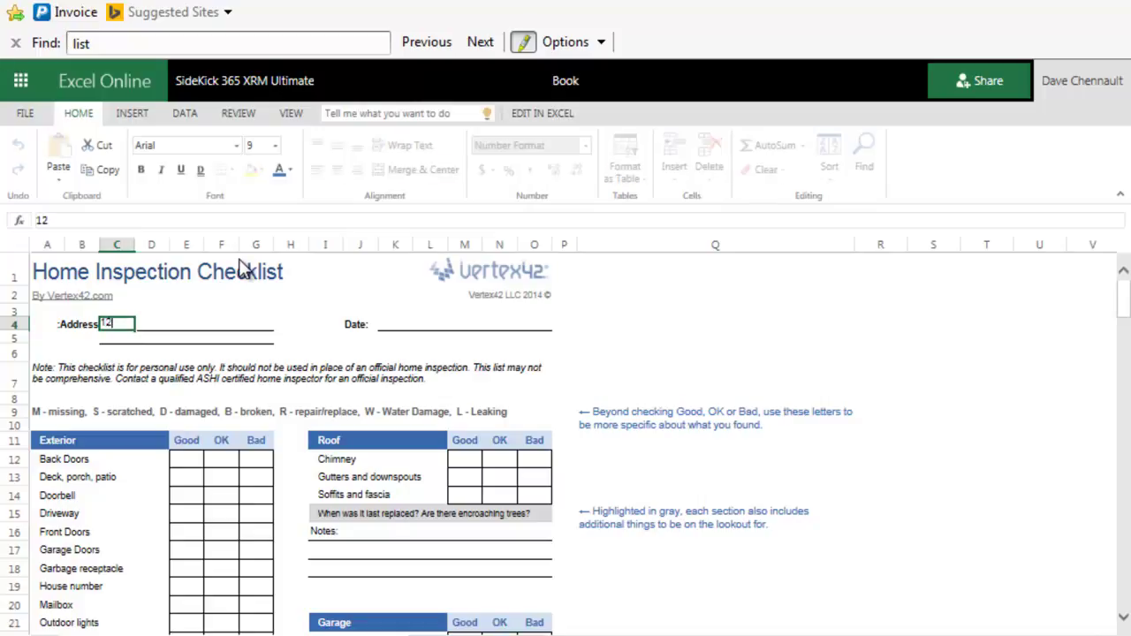
text(3 Test)
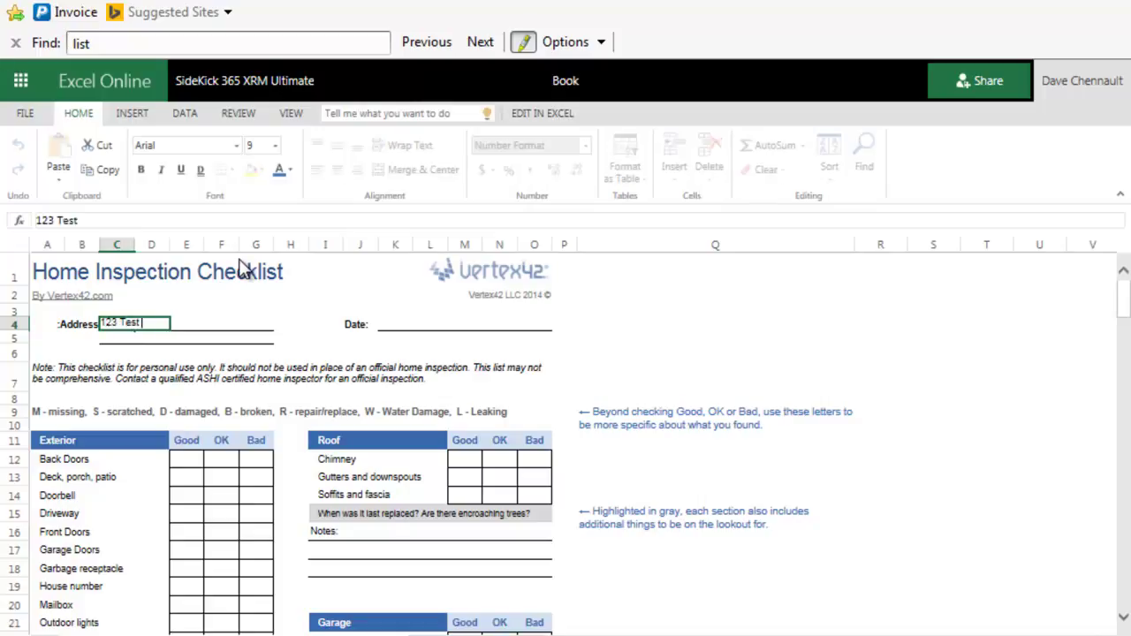
text( Drive Way)
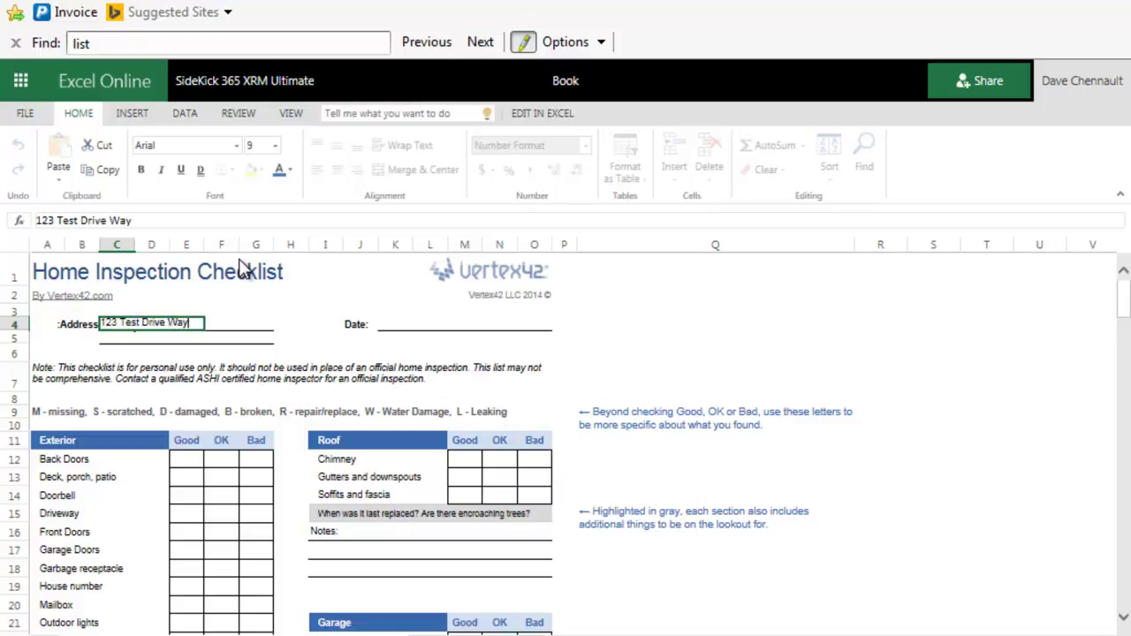
key(Return)
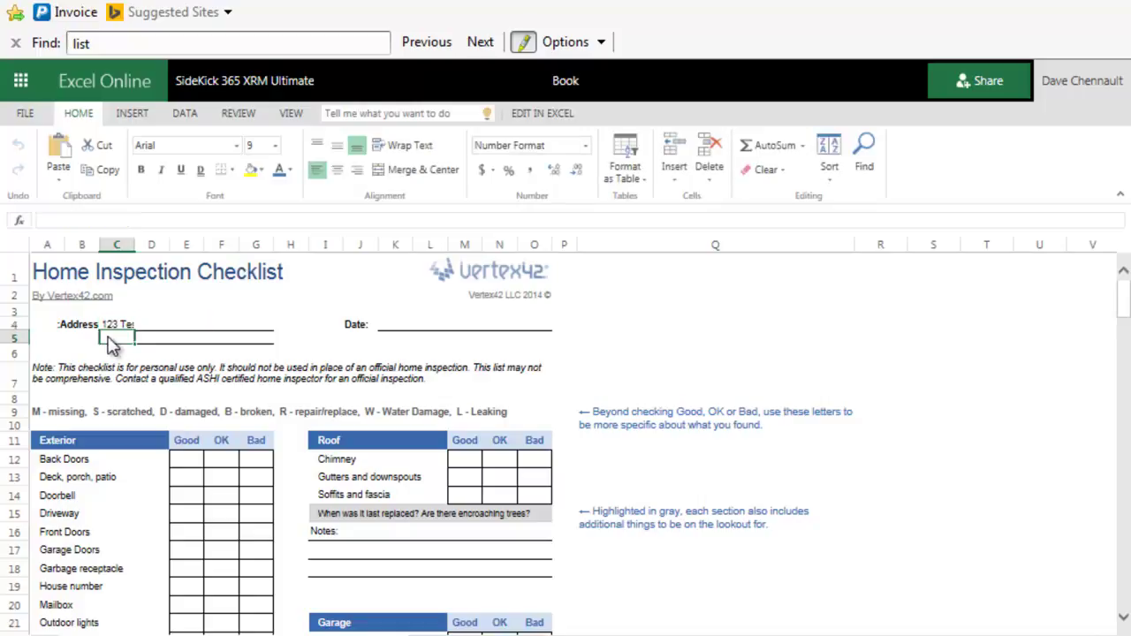
- Enter the property's city and state in cell C5 and rename the workbook as 33
text(Cu)
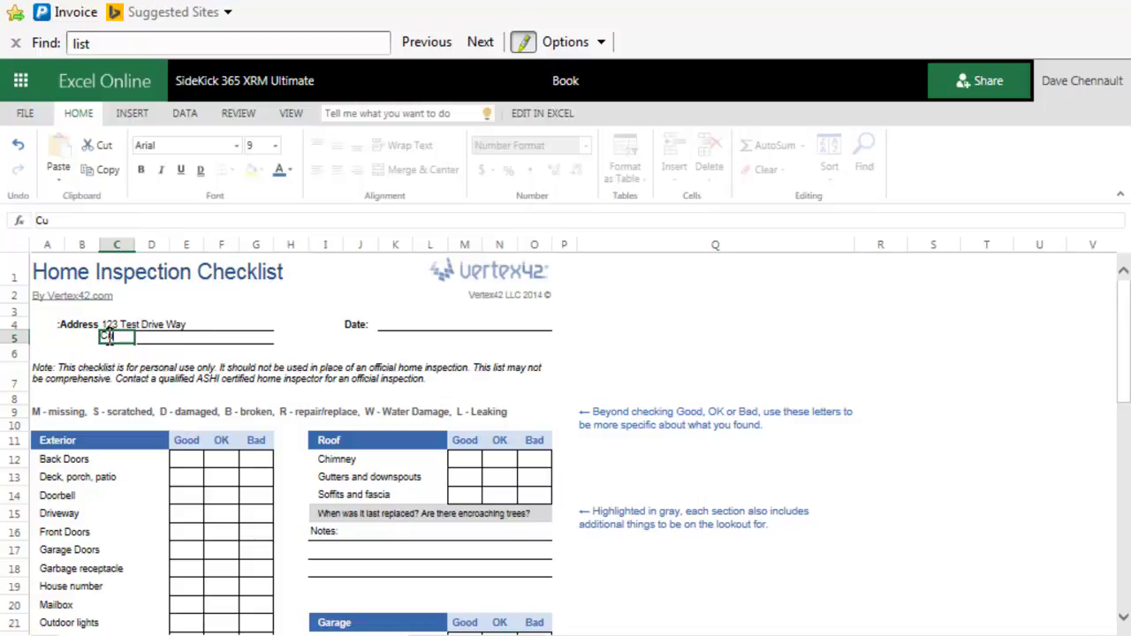
text(pertino CA)
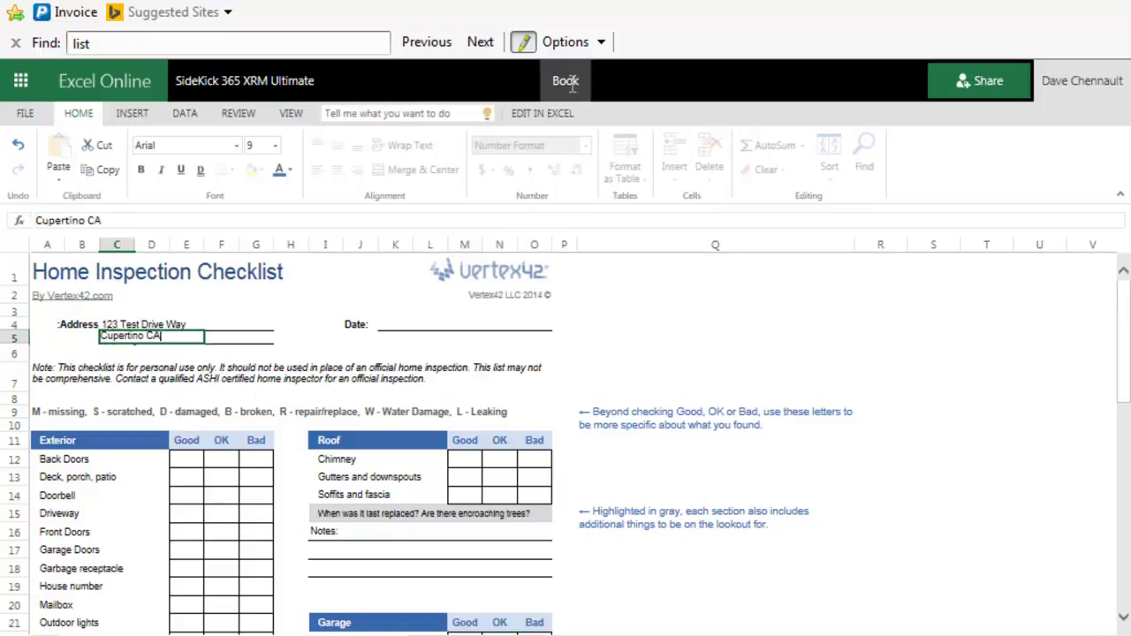
click(570, 81)
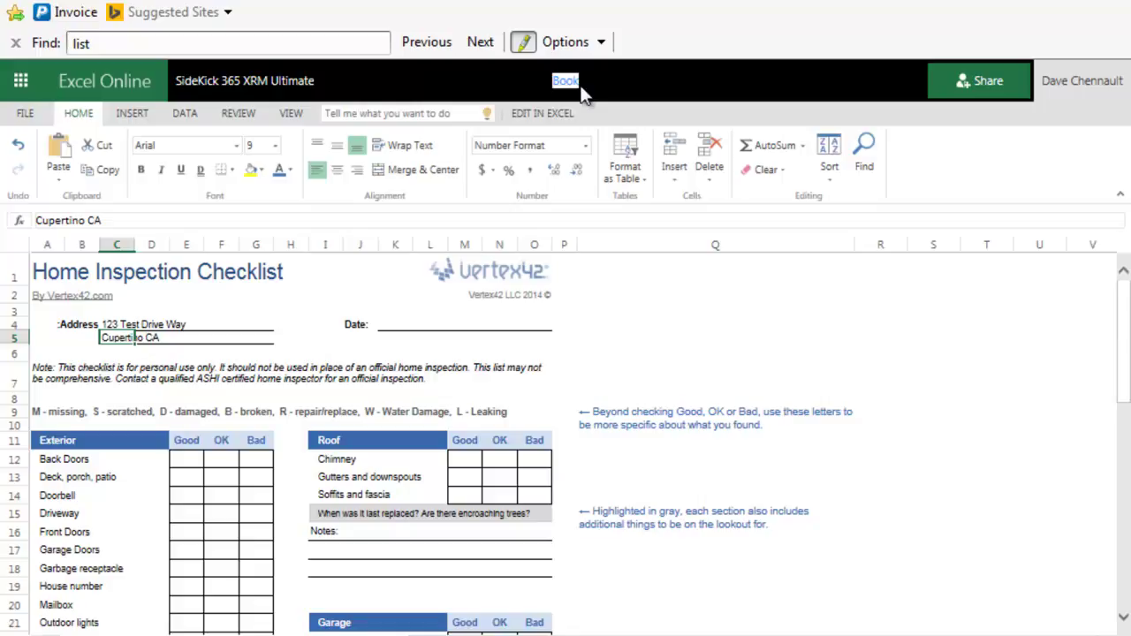
text(33)
- Enter the inspection date 5/18/16 in cell K4
click(429, 324)
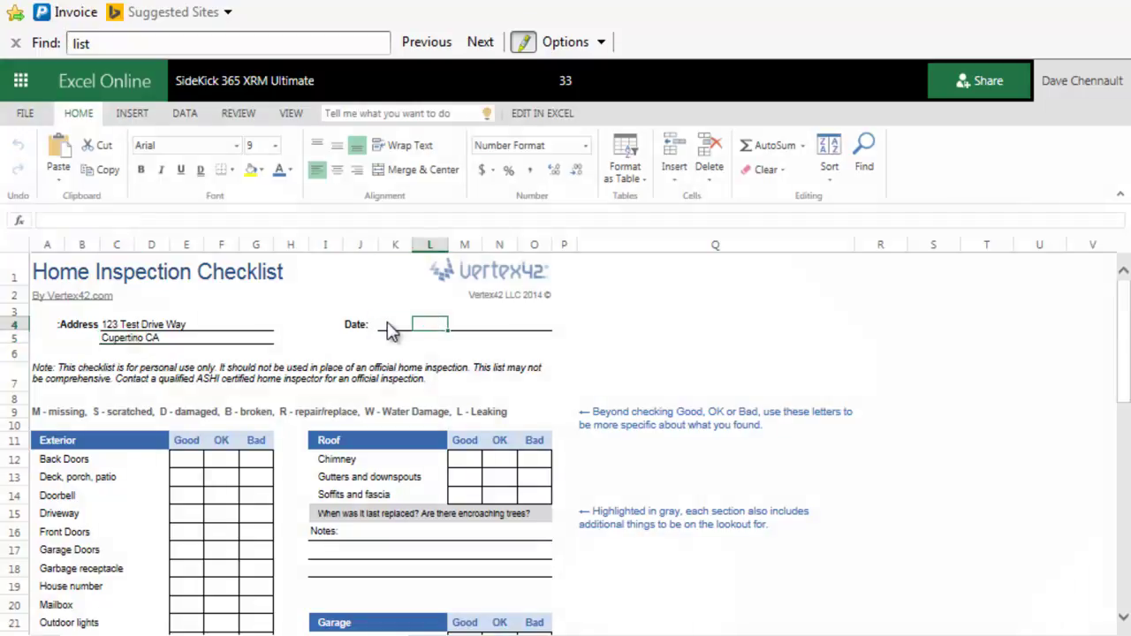
click(392, 329)
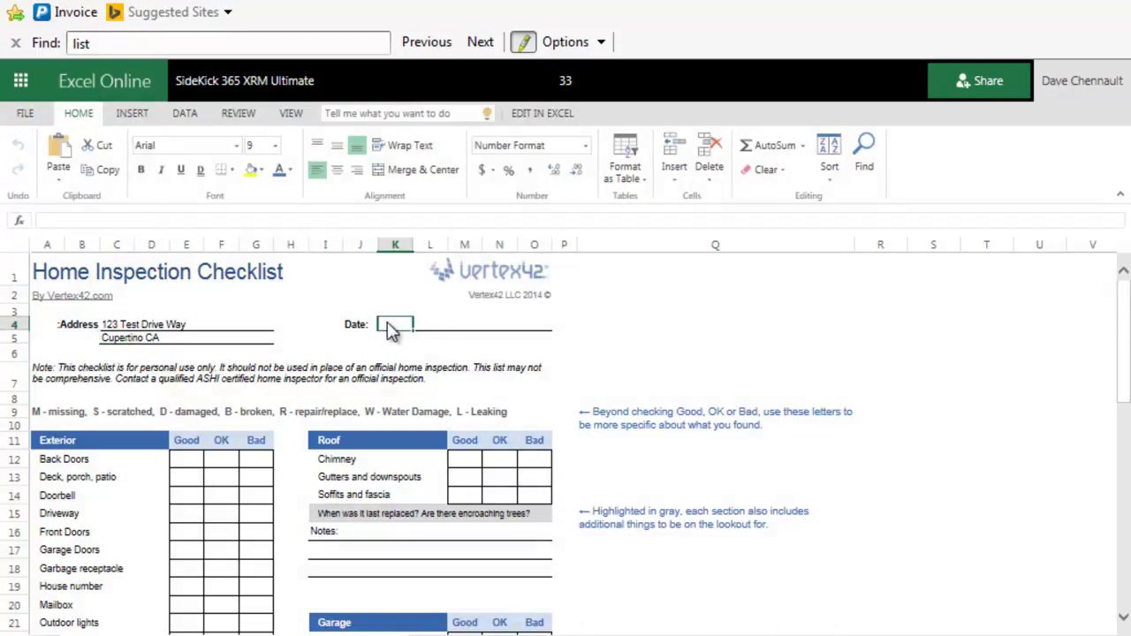
text(5/1)
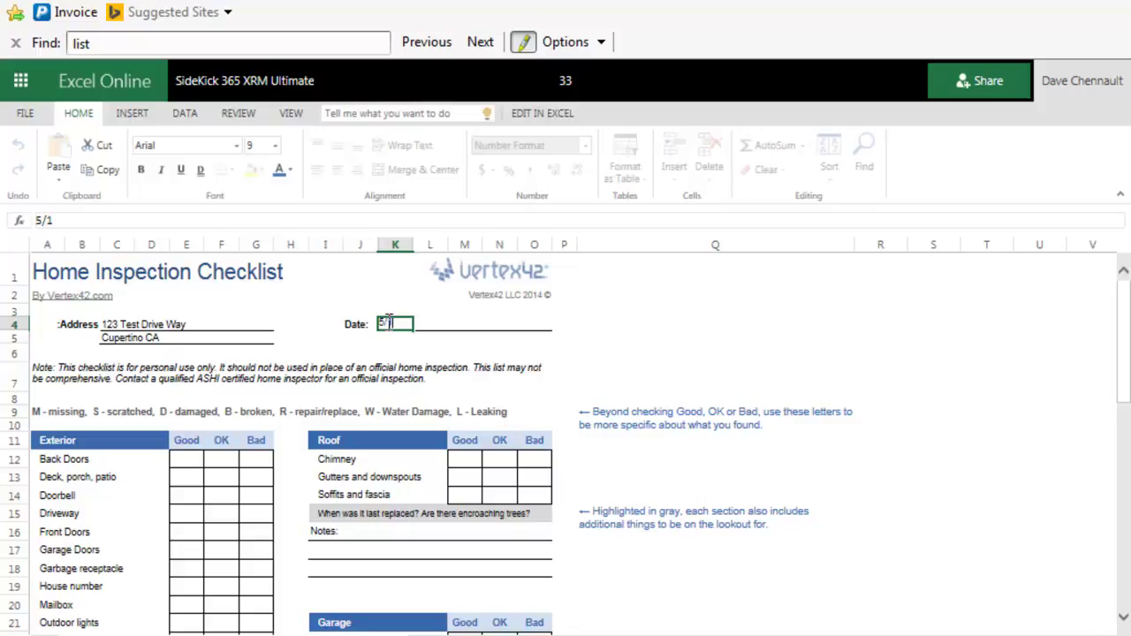
text(8/16)
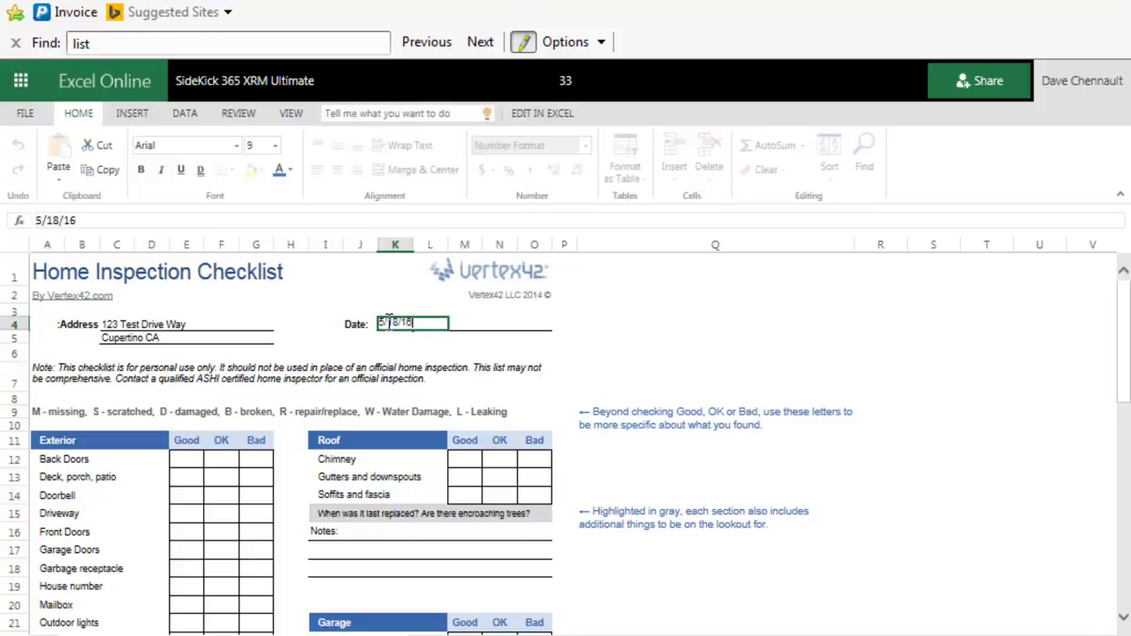
- In the Exterior section, put an X under OK for Back Doors, Deck, porch, patio and Front Doors, and under Good for Doorbell and Driveway
click(227, 464)
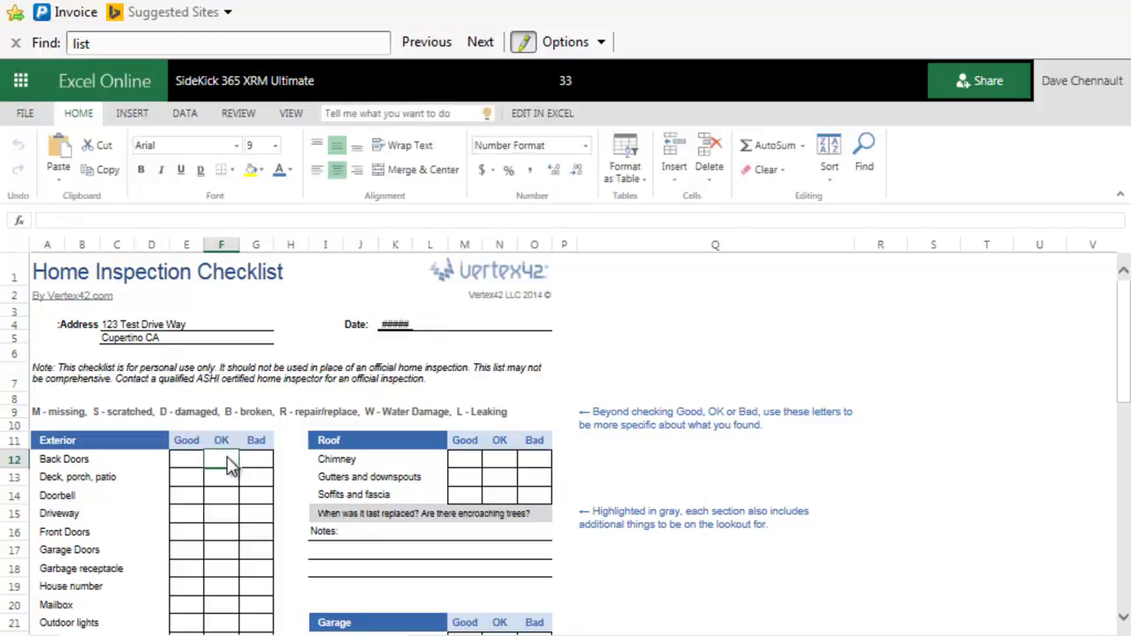
text(x)
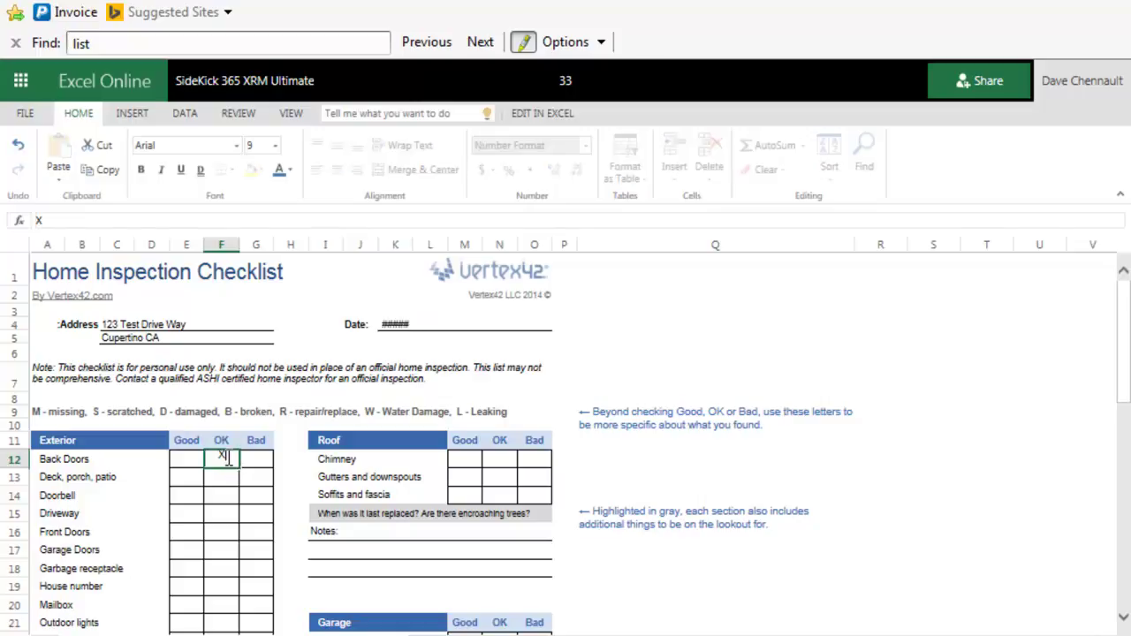
click(225, 480)
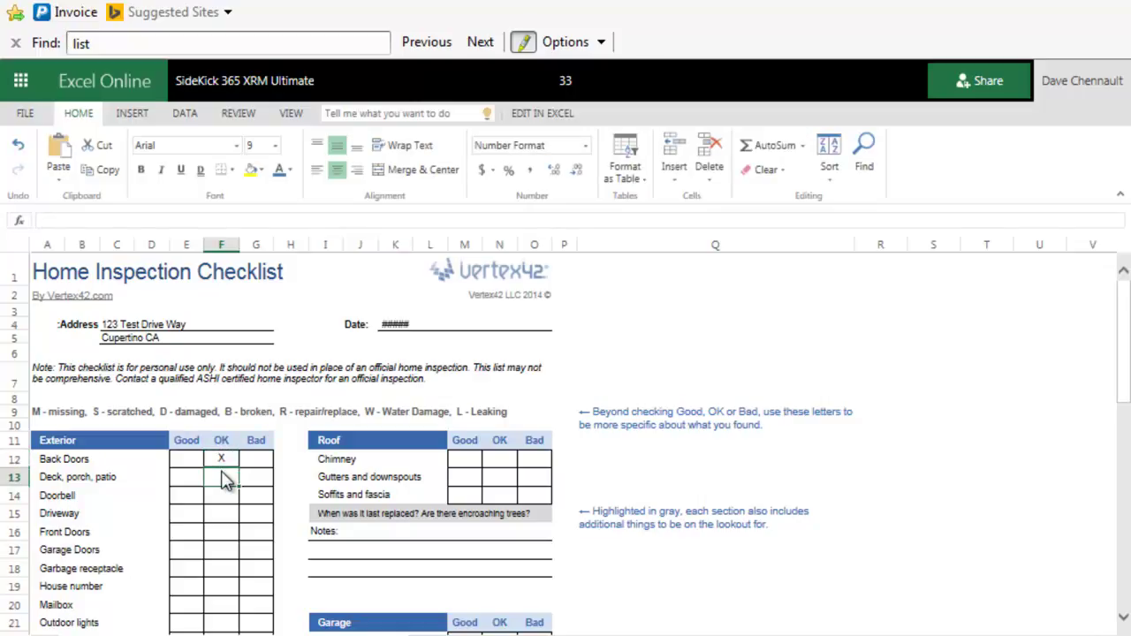
text(x)
click(191, 502)
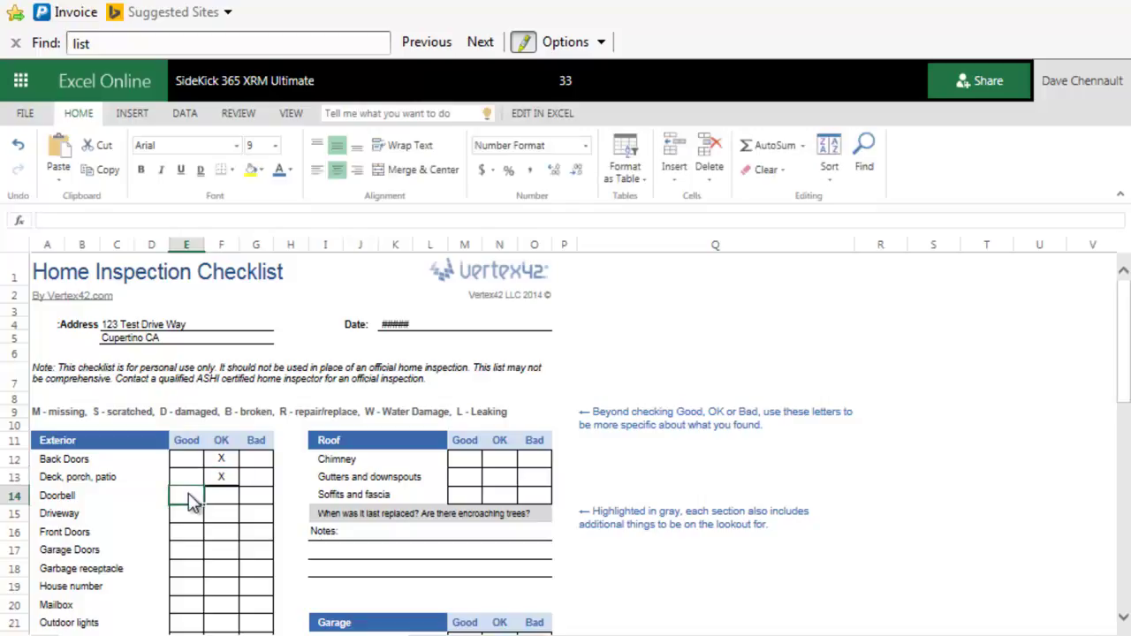
text(X)
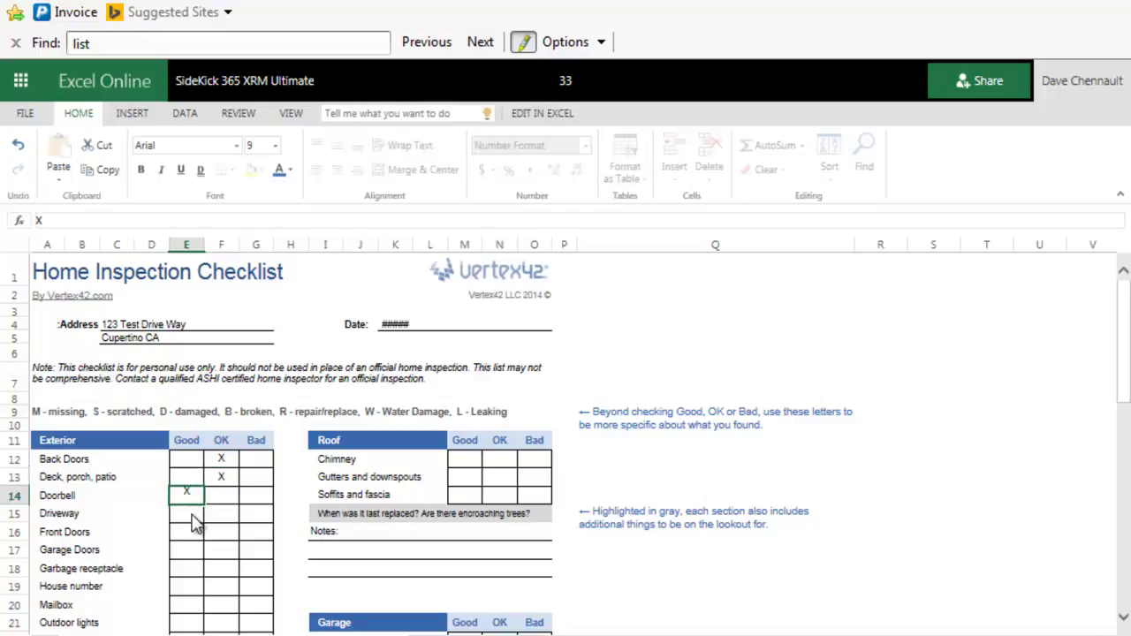
click(196, 524)
text(X)
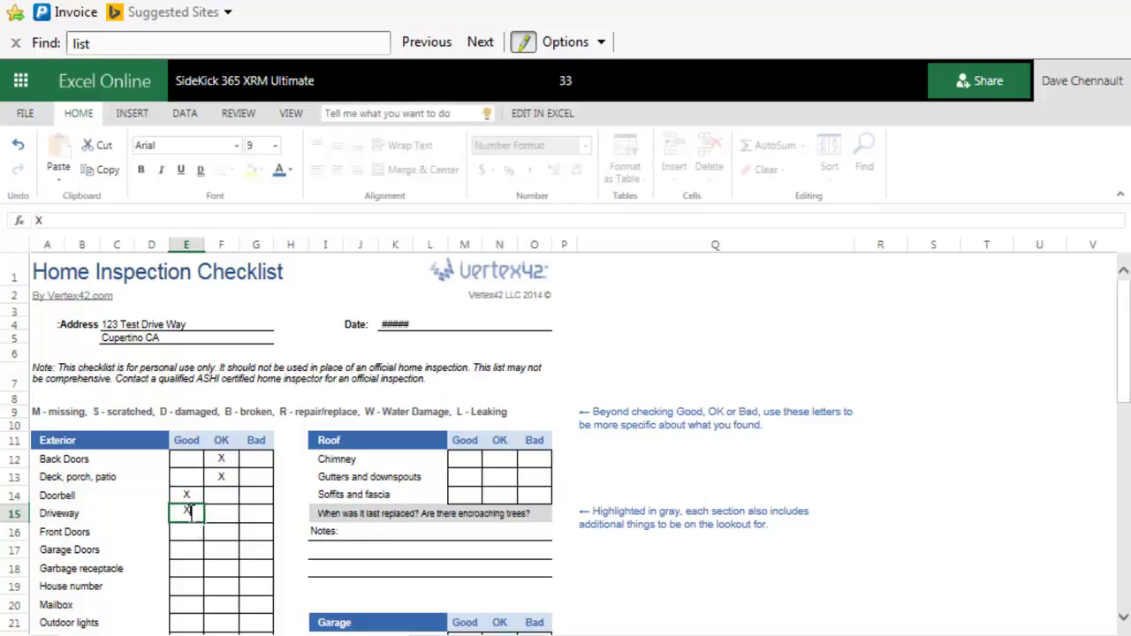
click(221, 541)
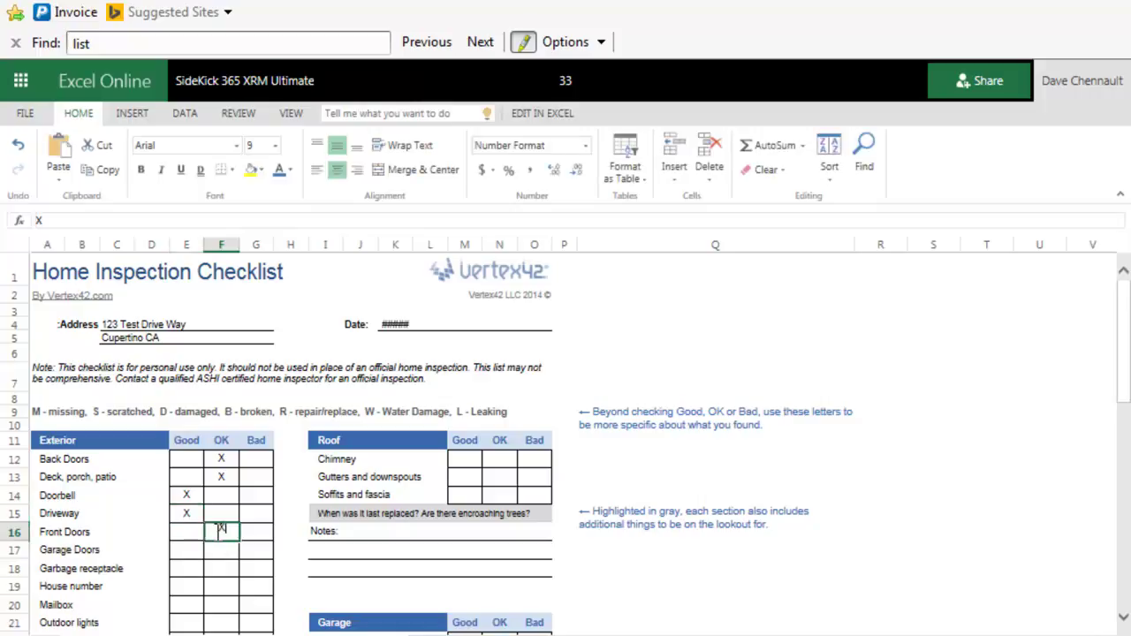
text(X)
click(228, 555)
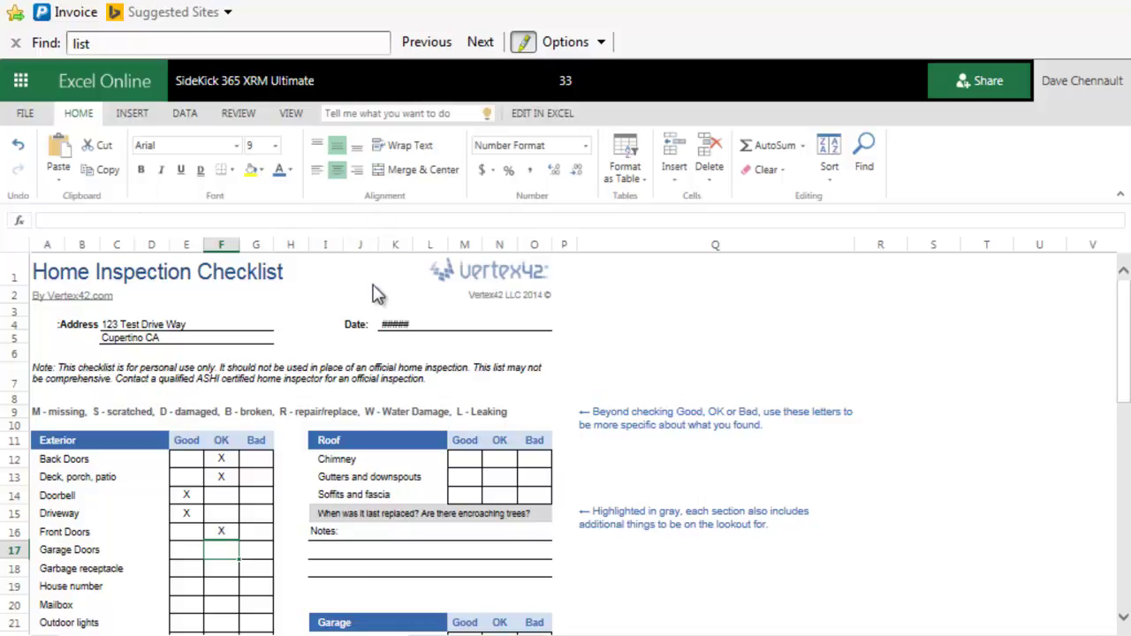
- Return to the document list of the project property 1 and reopen workbook 33 for editing in the browser
click(407, 322)
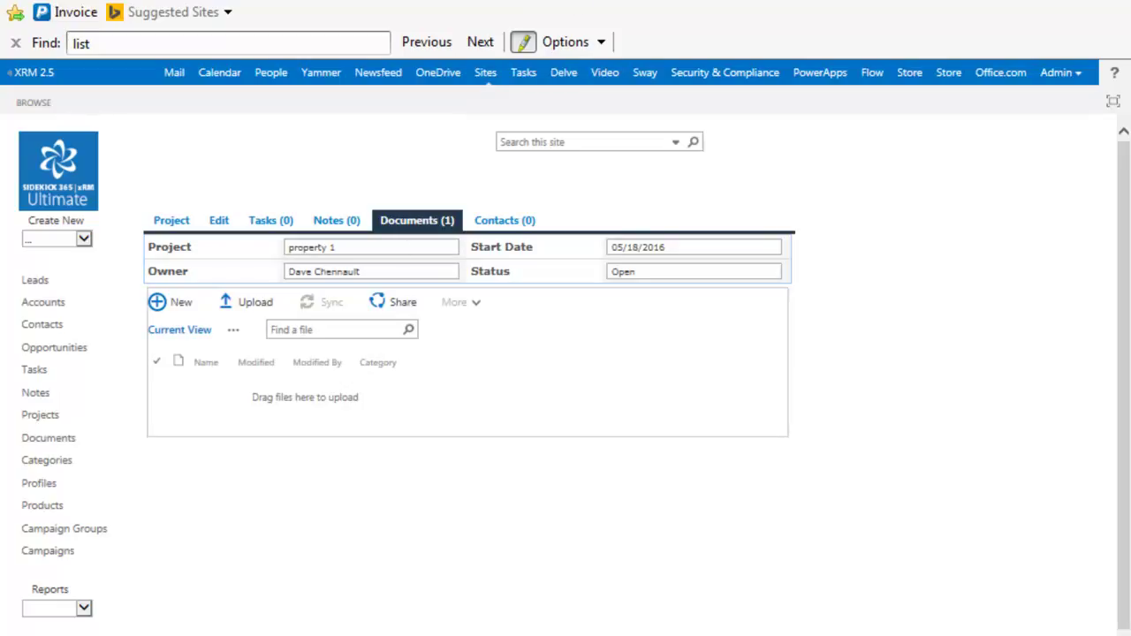
click(486, 77)
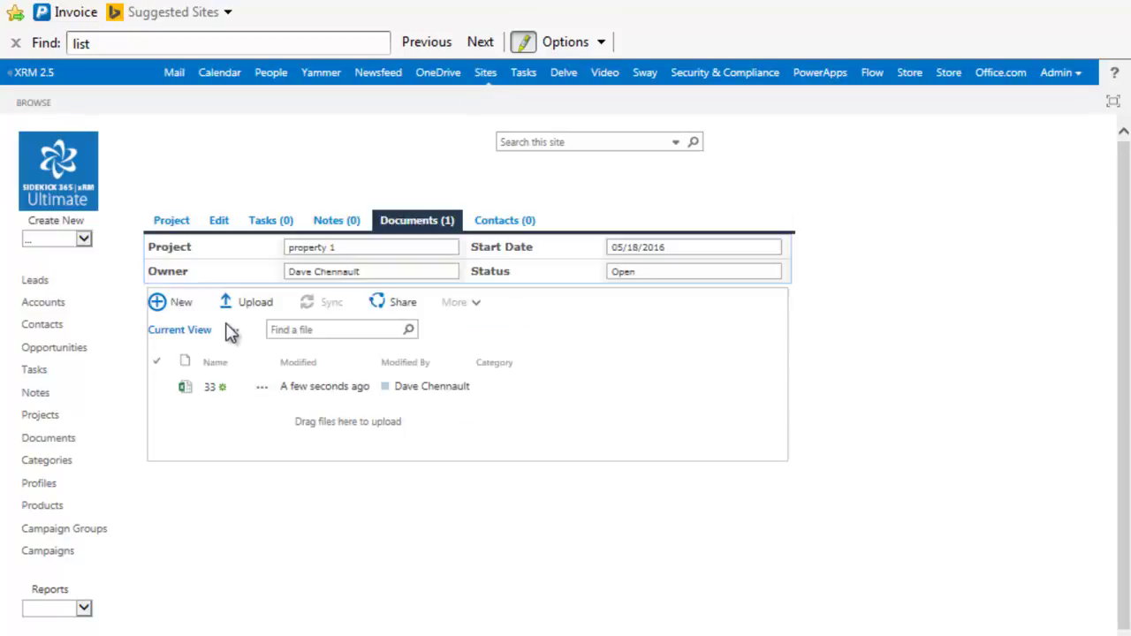
click(211, 389)
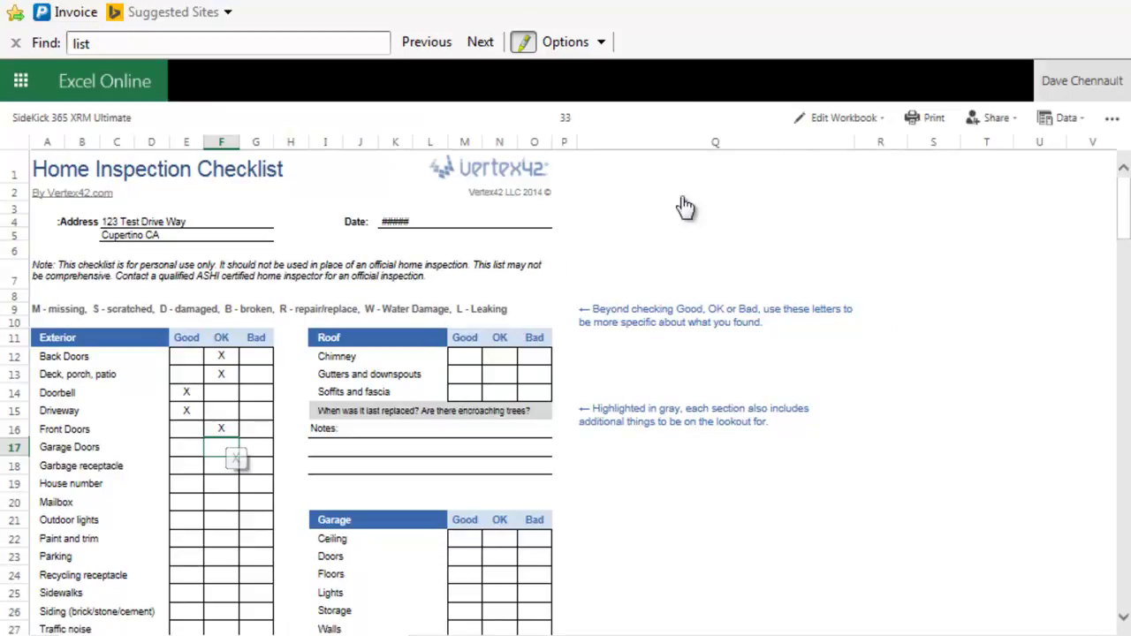
click(852, 120)
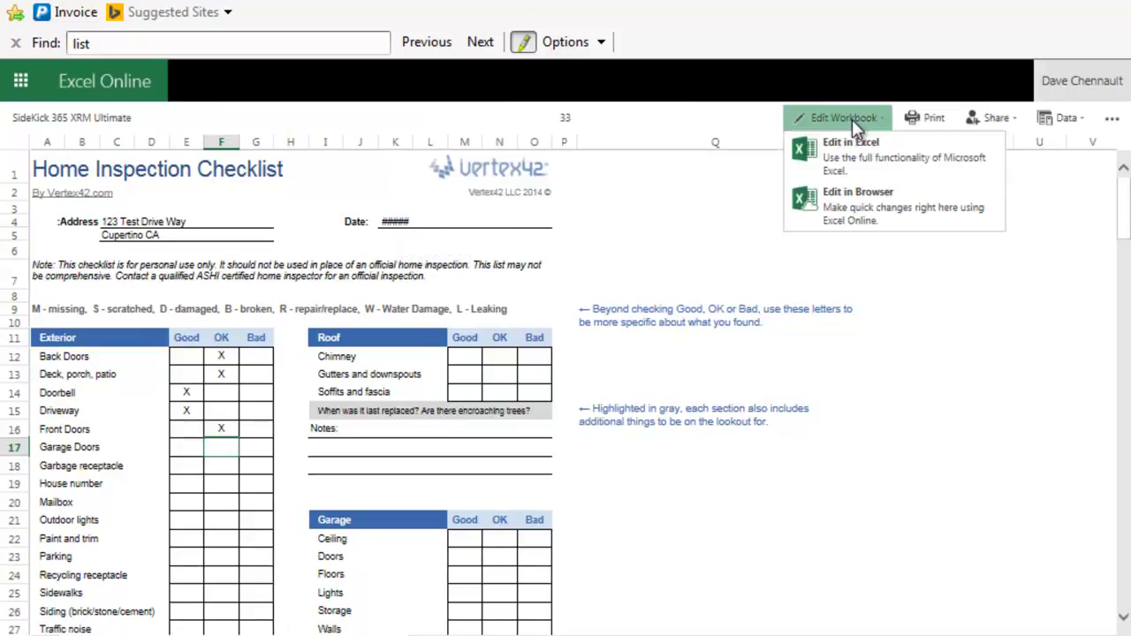
click(849, 198)
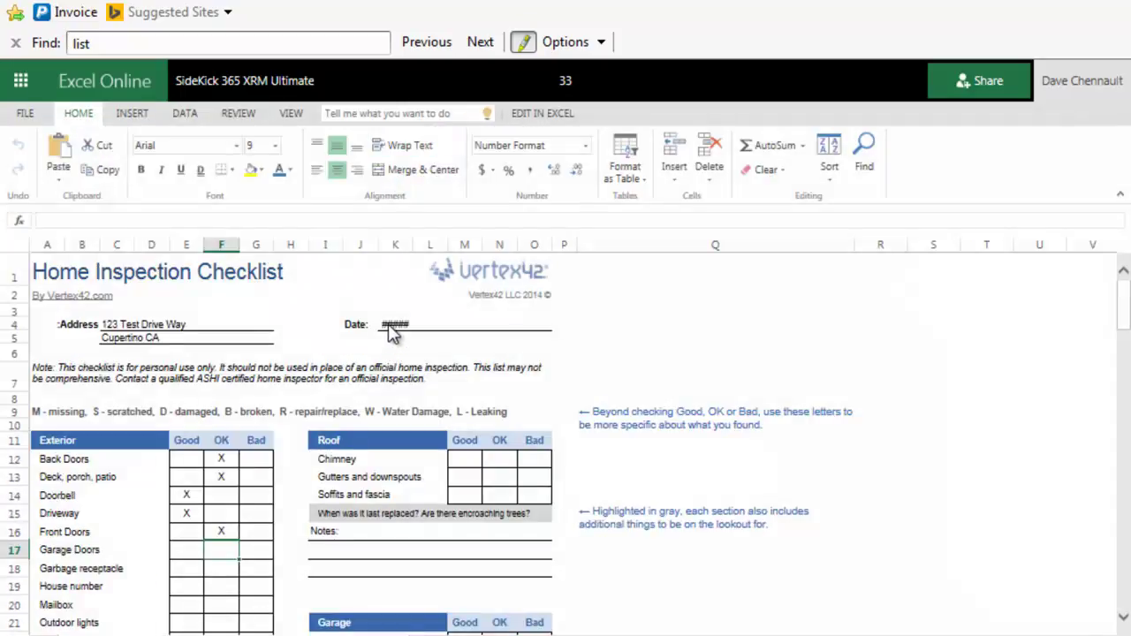
- Replace the slashes with hyphens in the date in cell K4 so that it reads 5-18-2016
click(392, 327)
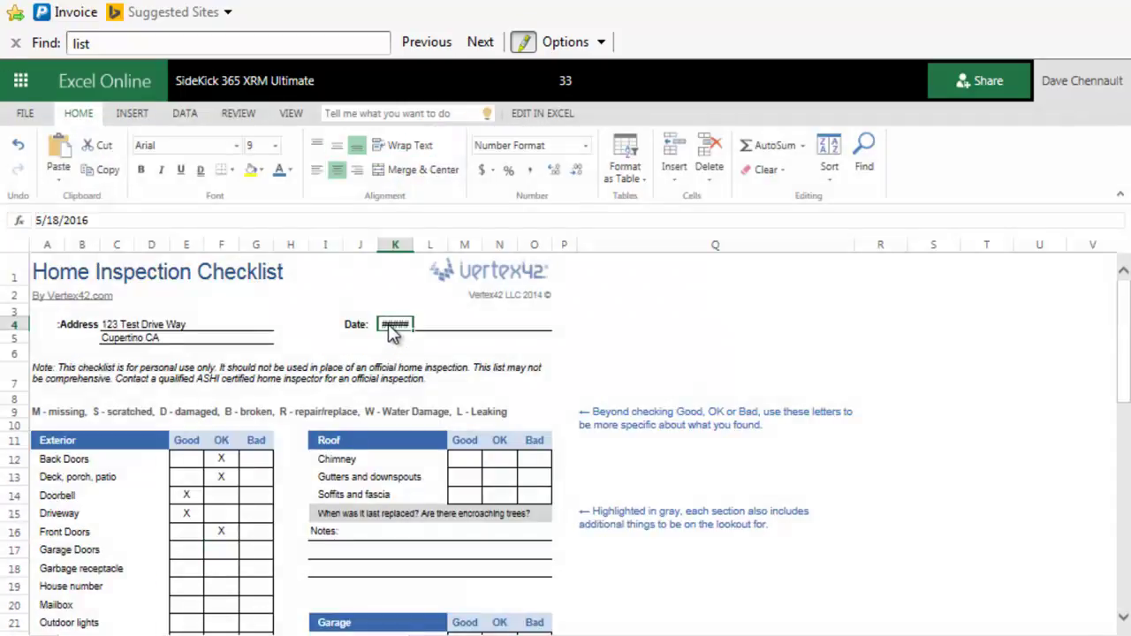
click(51, 219)
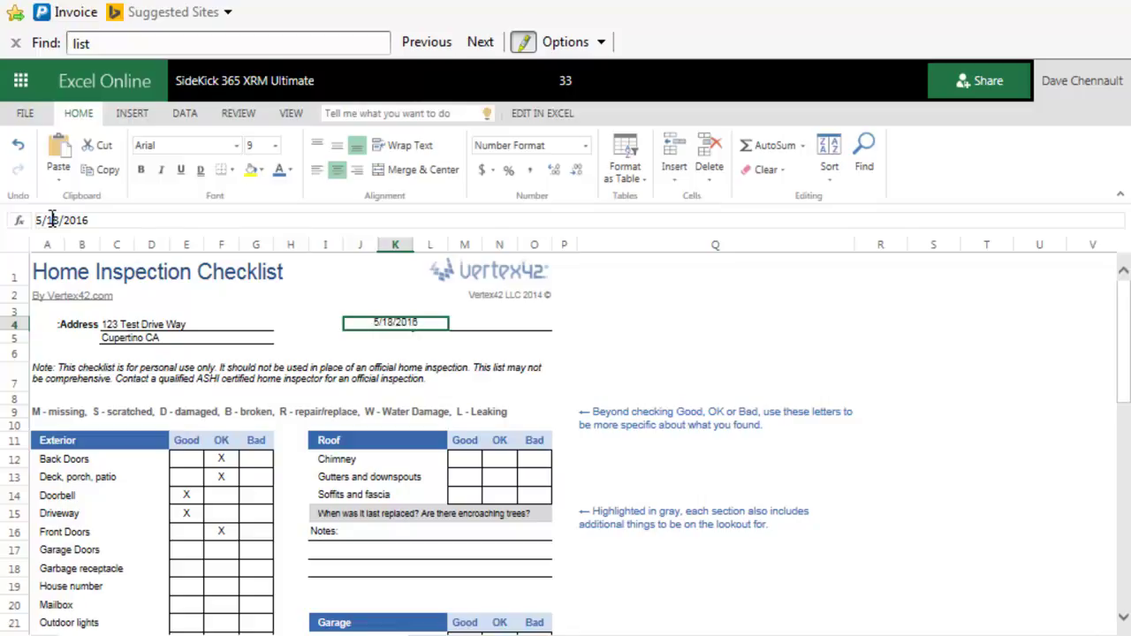
double_click(52, 219)
text(-)
double_click(59, 220)
text(-)
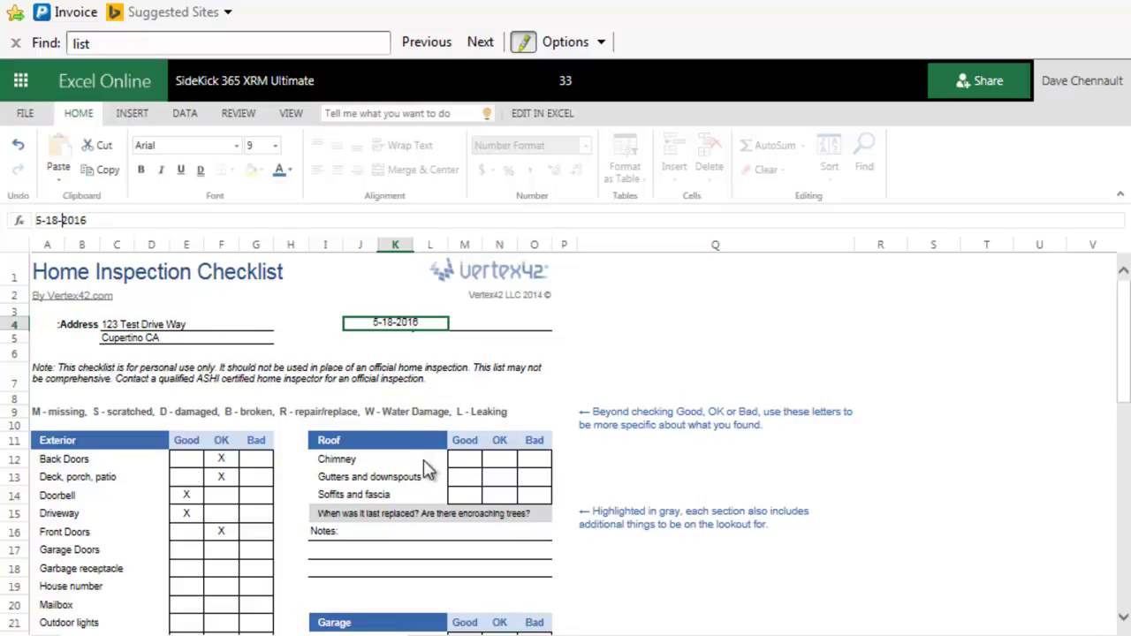
click(467, 461)
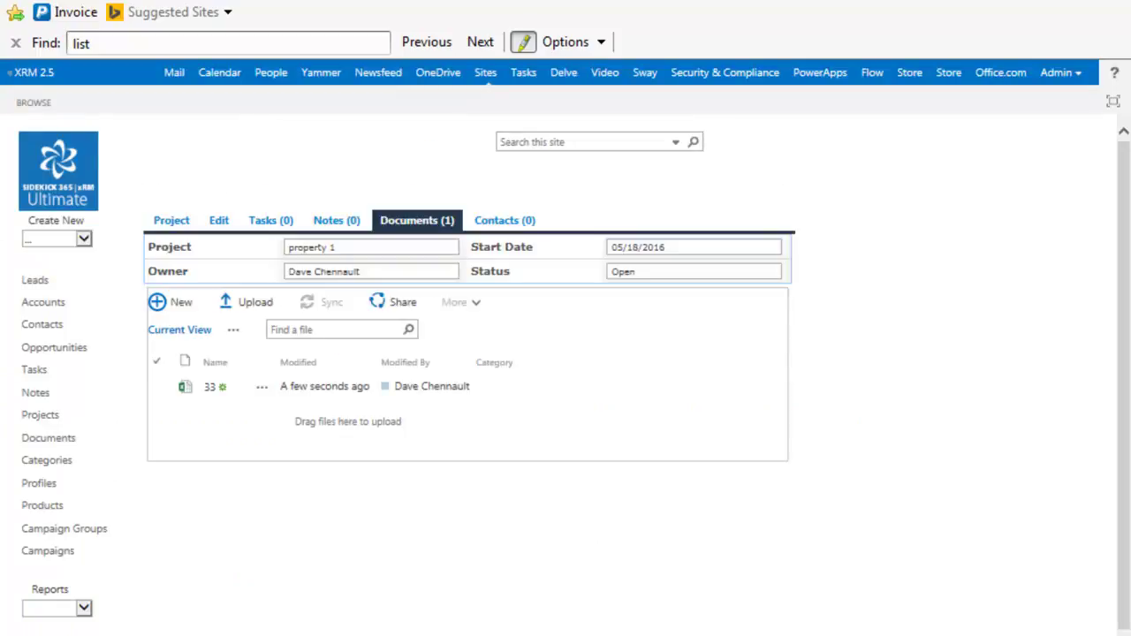
- Check the new-file options in the documents of the Daves Toys Kingdom account on the XRM 251 site
click(181, 305)
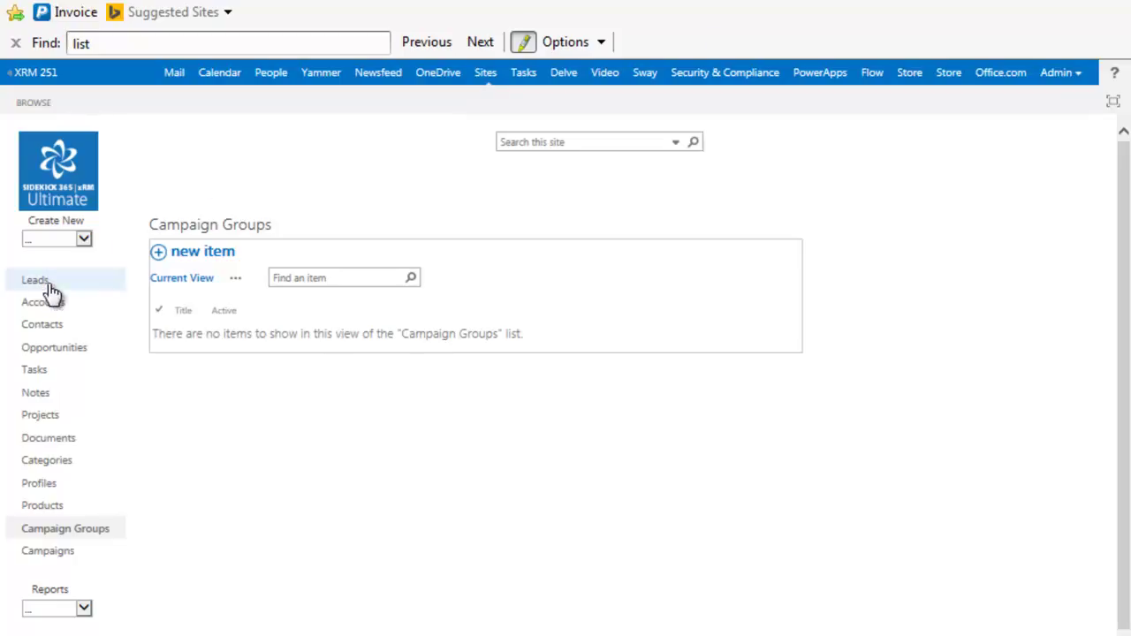
click(60, 177)
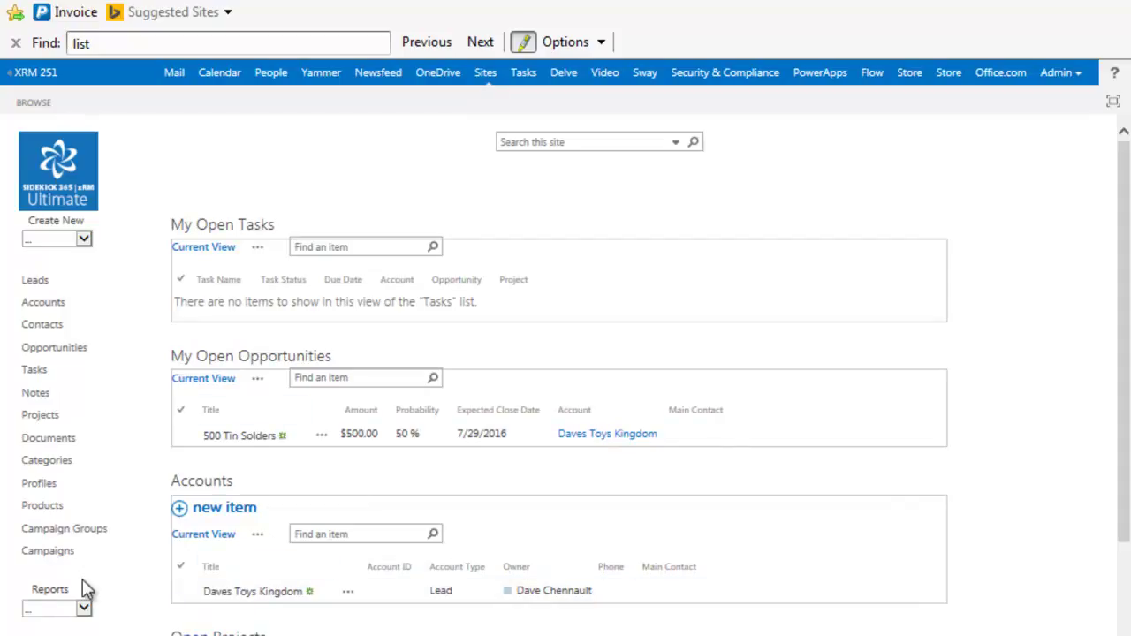
scroll(130, 584, down, 1)
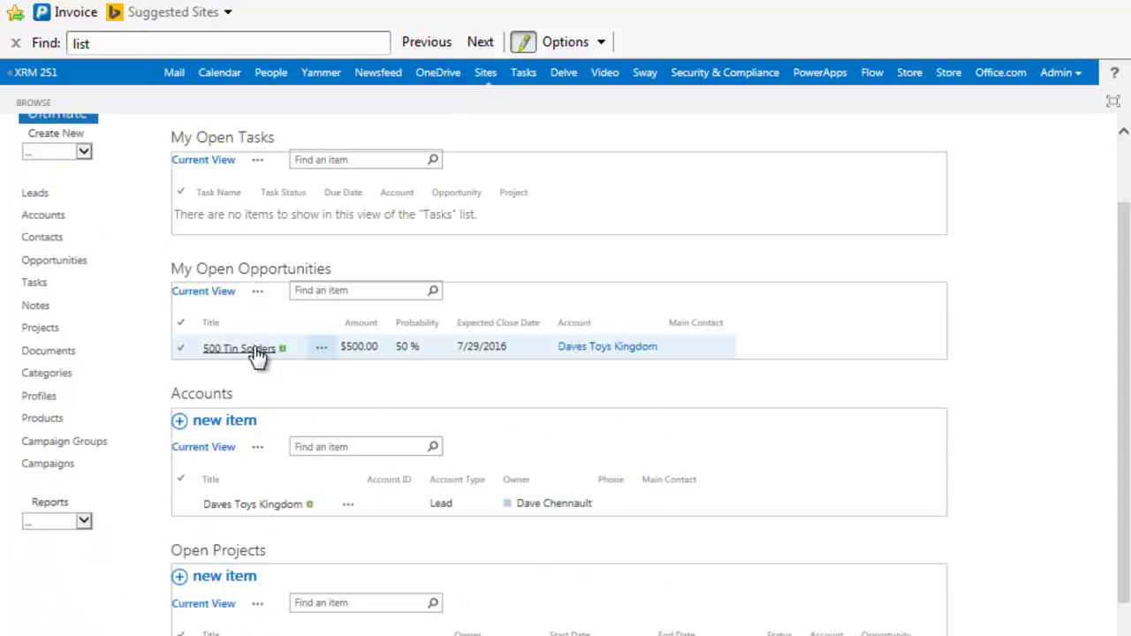
scroll(145, 578, up, 1)
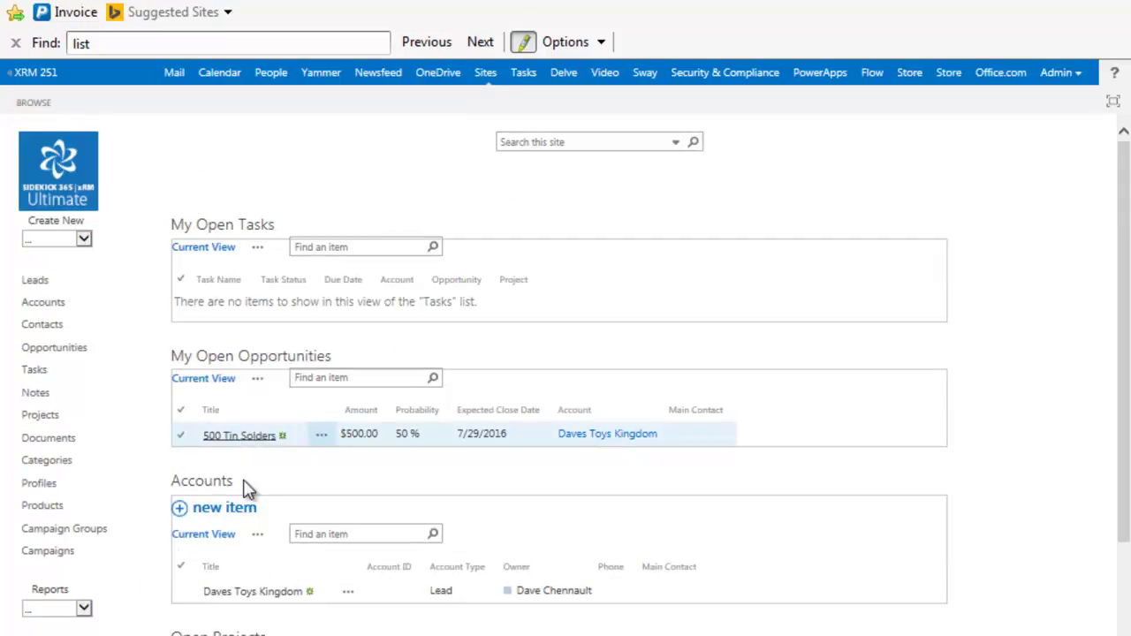
click(252, 592)
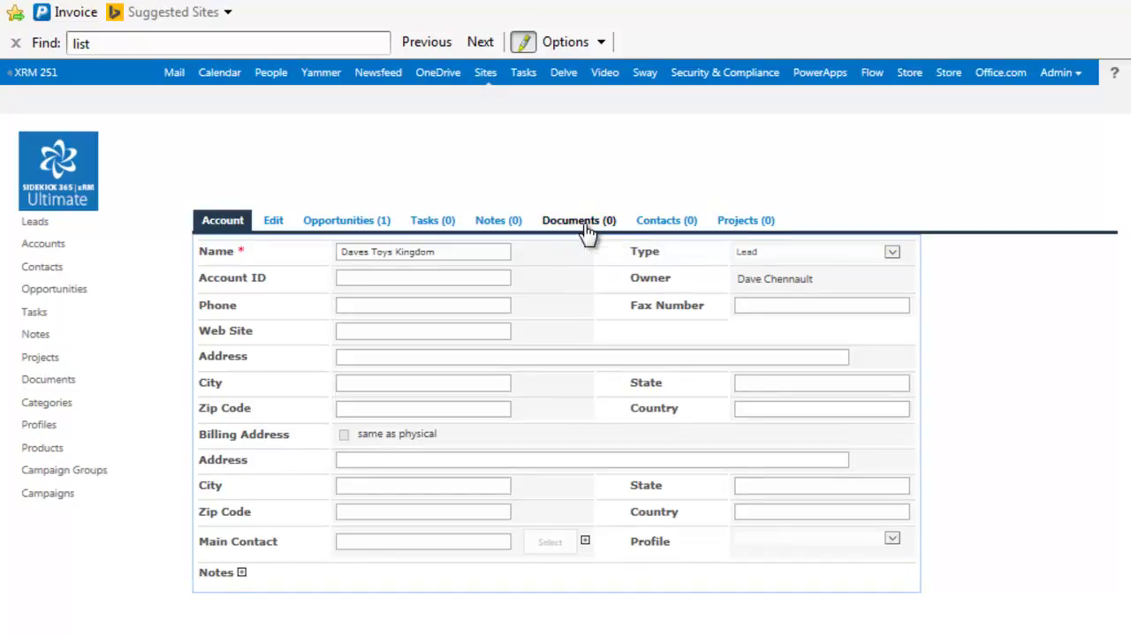
click(585, 226)
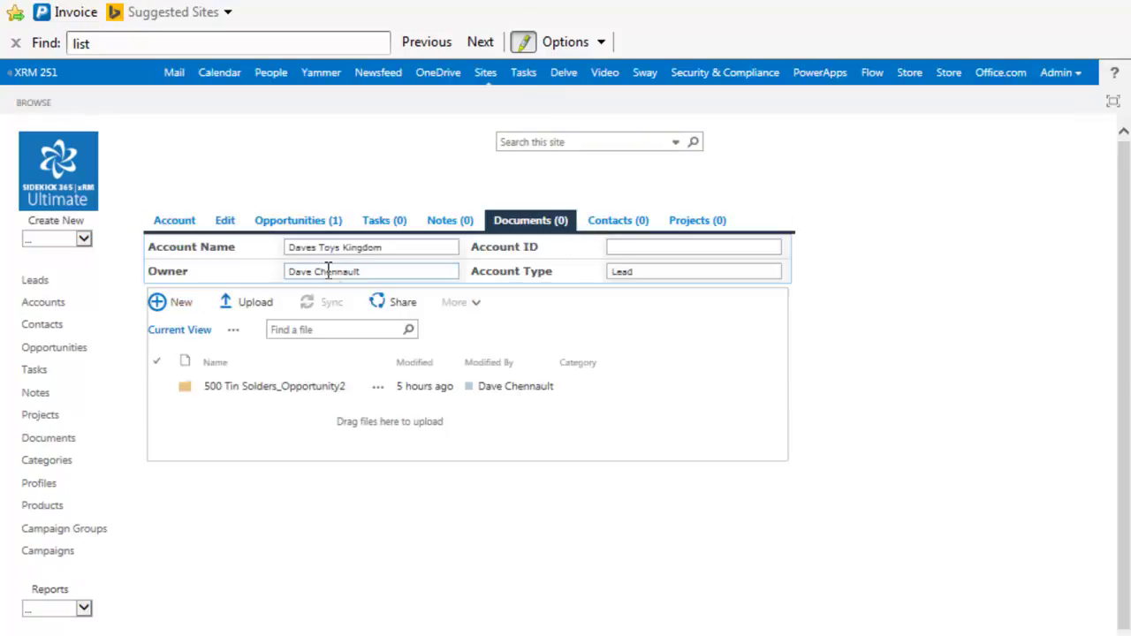
click(184, 307)
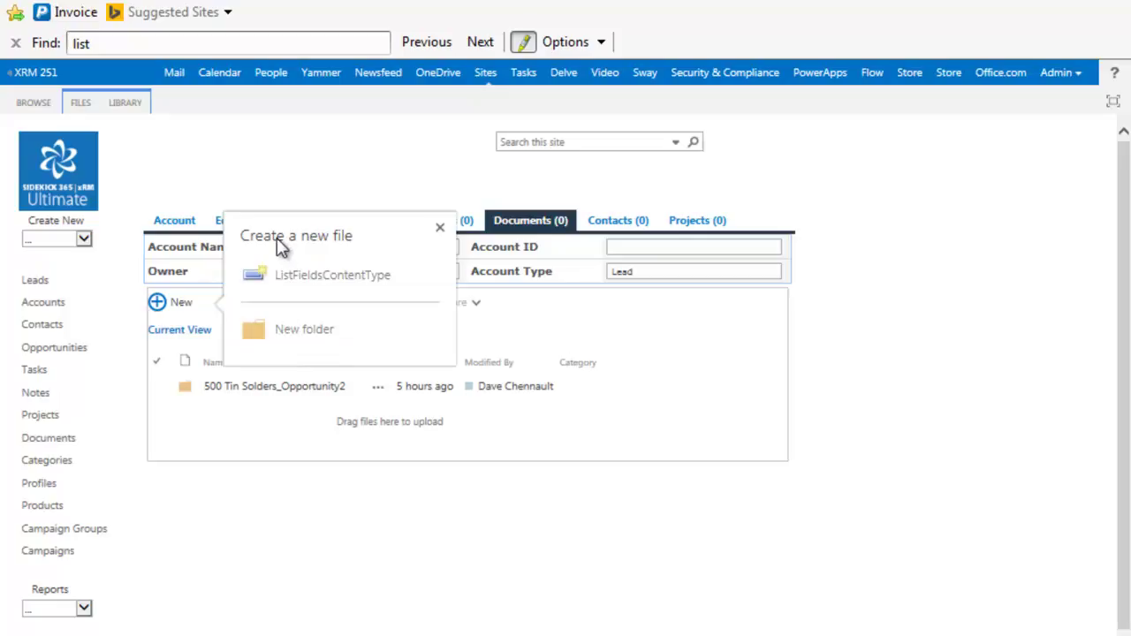
click(233, 167)
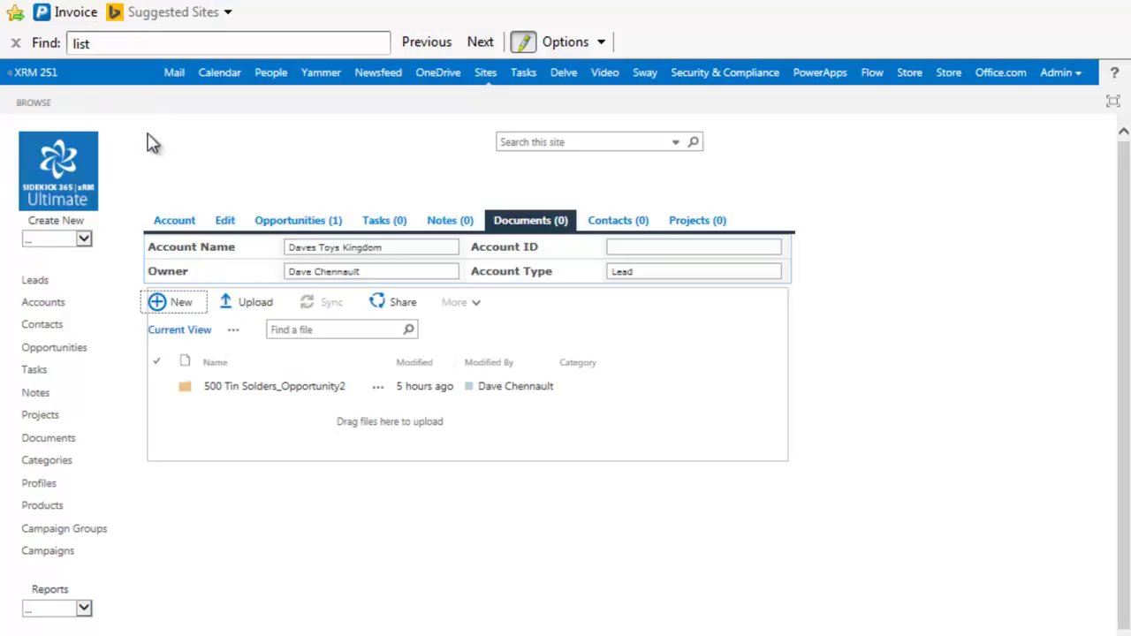
- Go to the XRM 251 home page and open its site settings
click(45, 78)
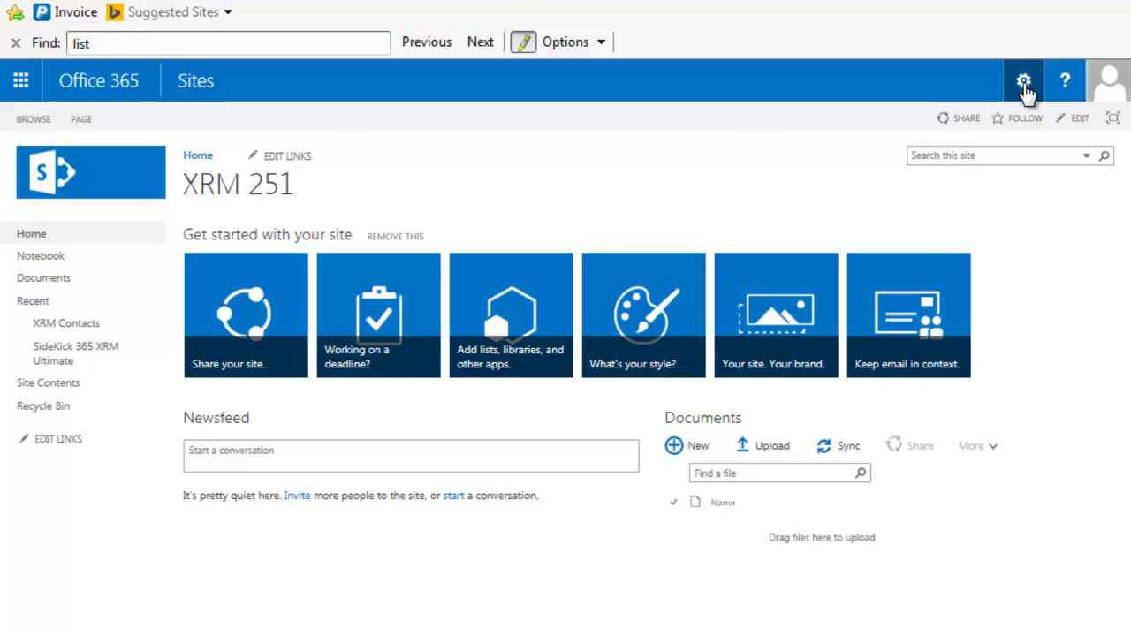
click(1024, 84)
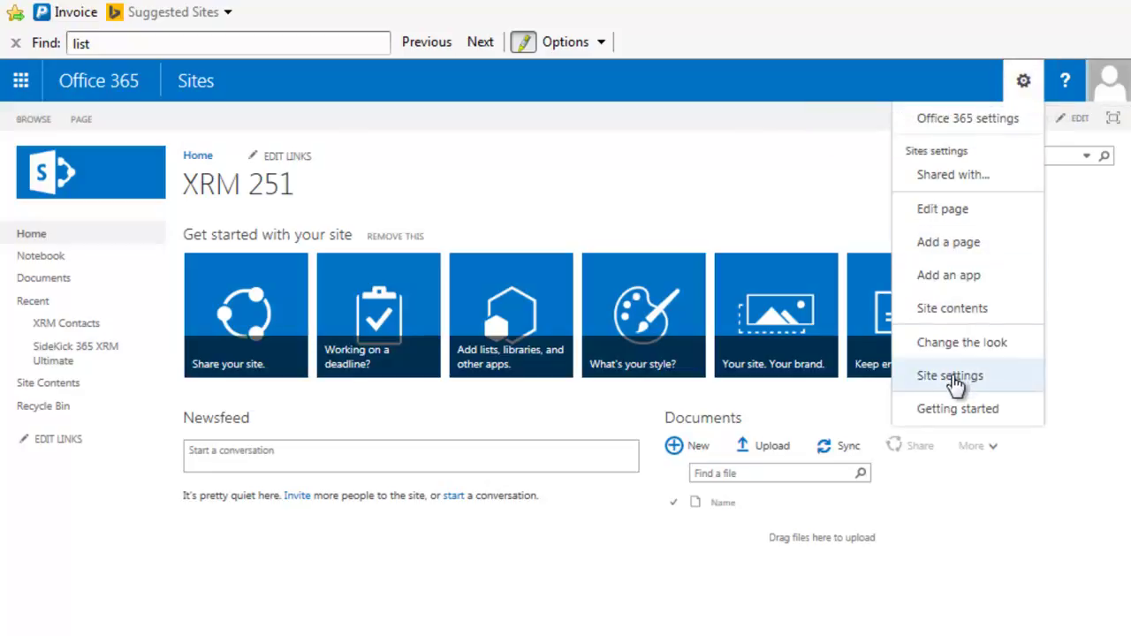
click(950, 376)
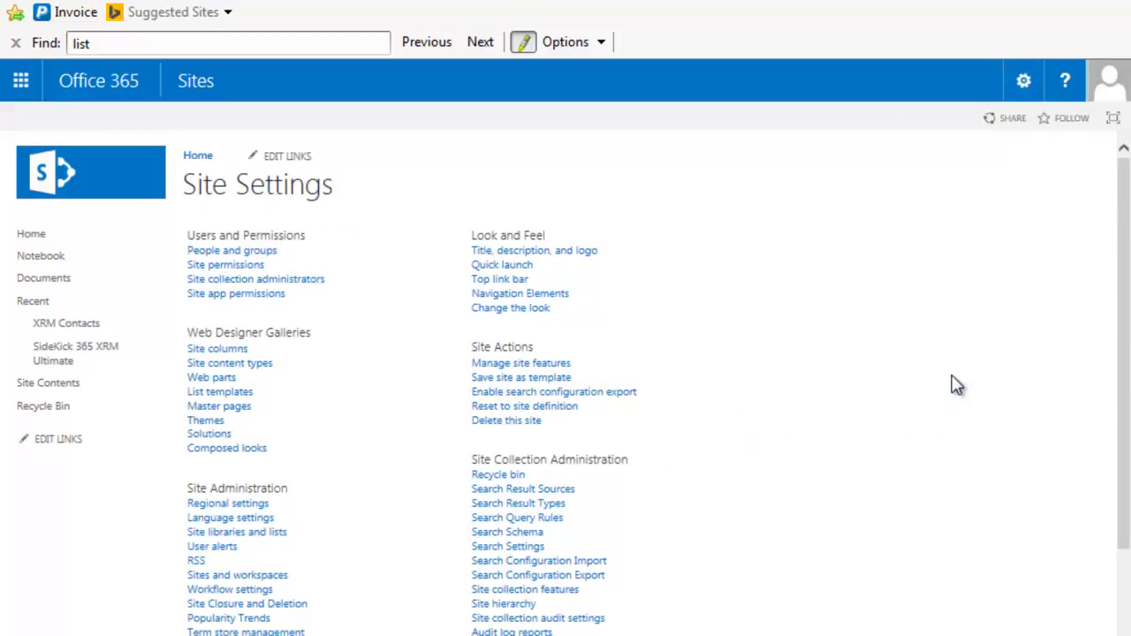
- Start a new site content type for the XRM 251 site and name it MN1
click(247, 373)
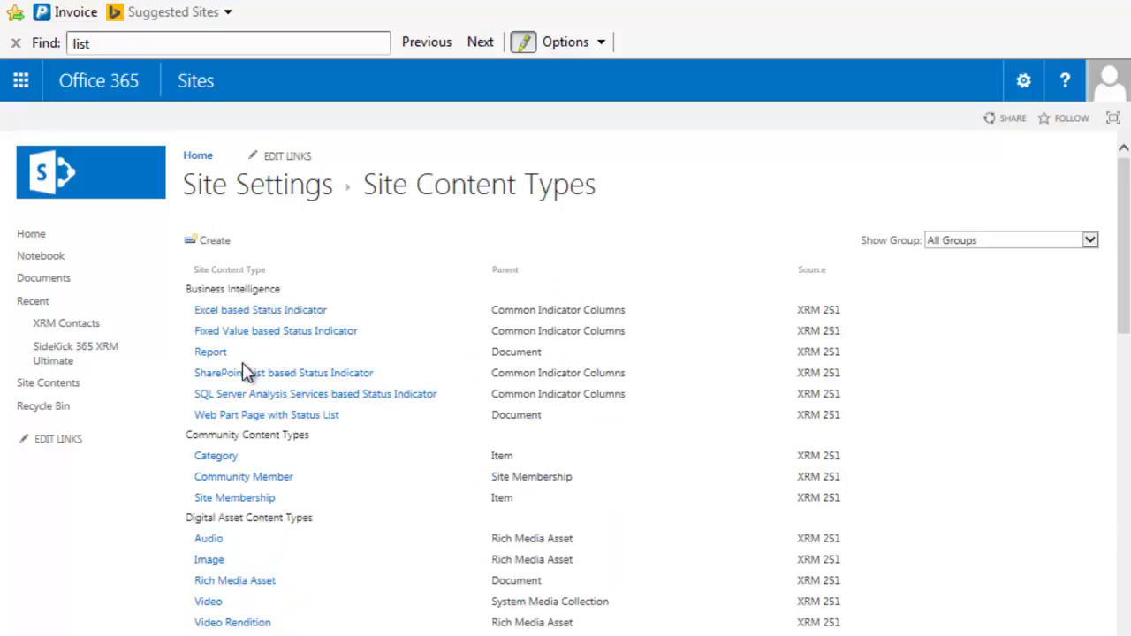
click(215, 241)
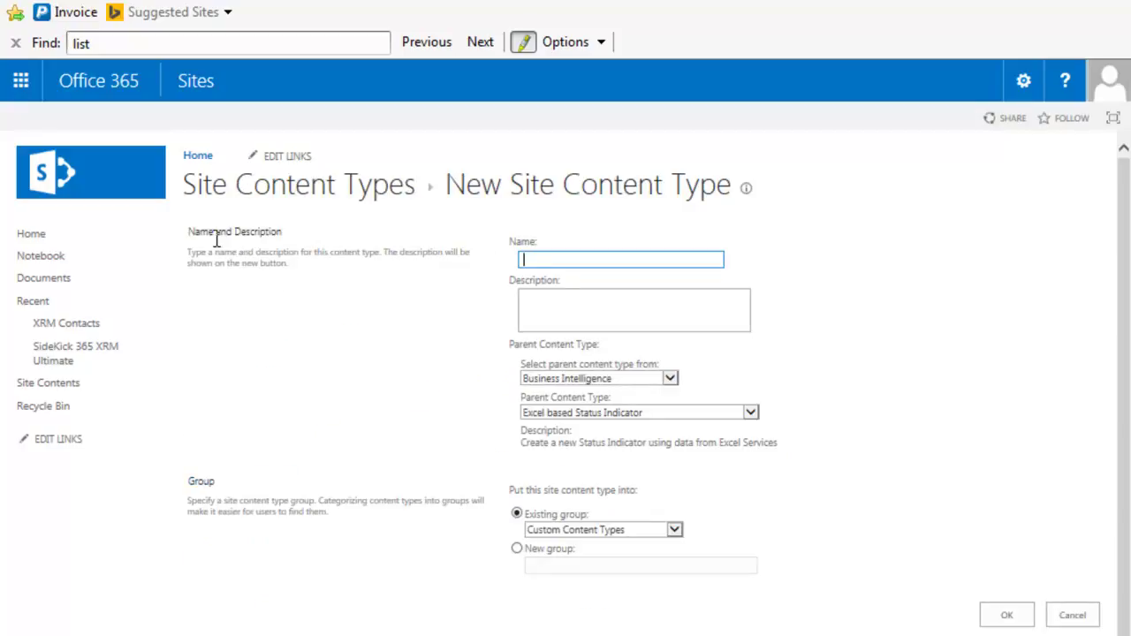
text(M)
key(BackSpace)
text(MN1)
- Base MN1 on the Document parent from Document Content Types, place it in the Document Content Types group, and create it
click(673, 382)
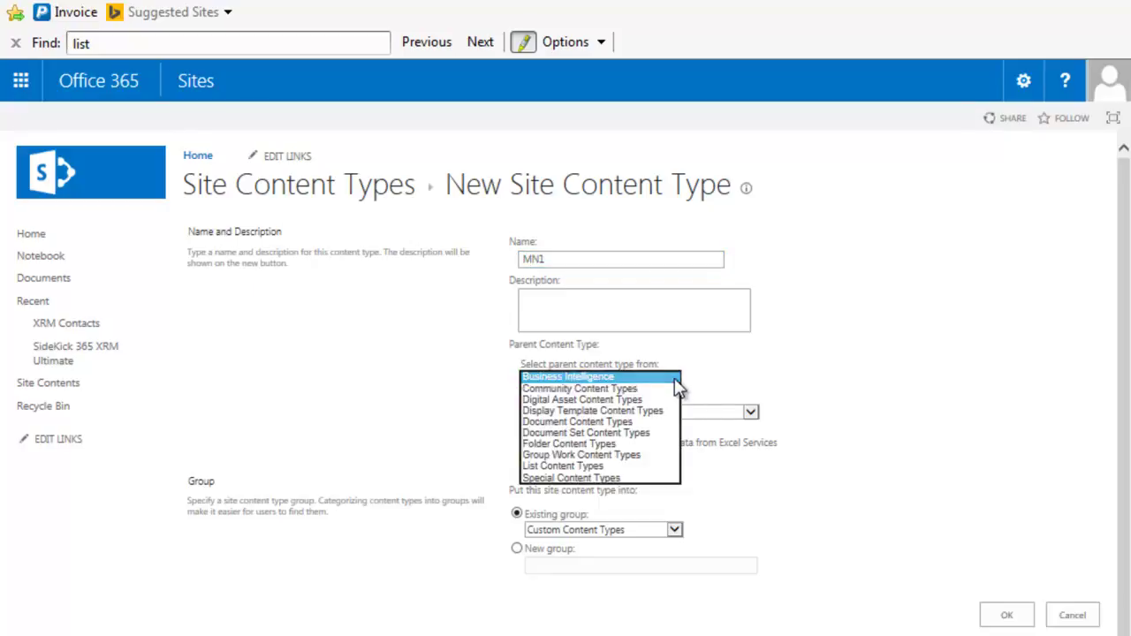
click(630, 424)
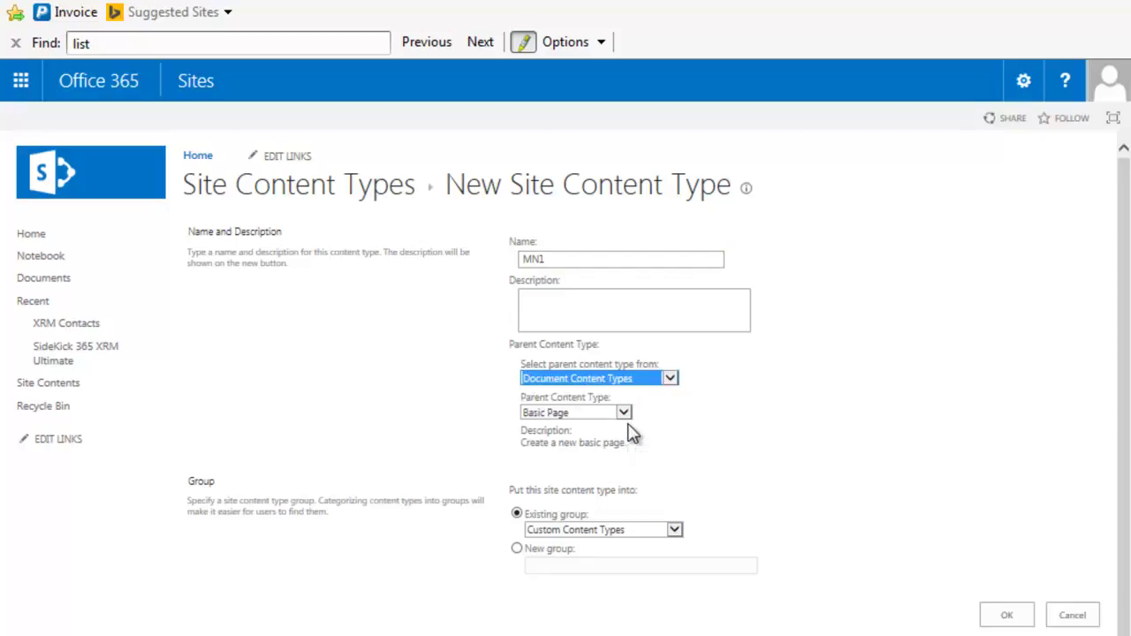
click(624, 413)
click(573, 421)
scroll(572, 421, down, 1)
click(673, 531)
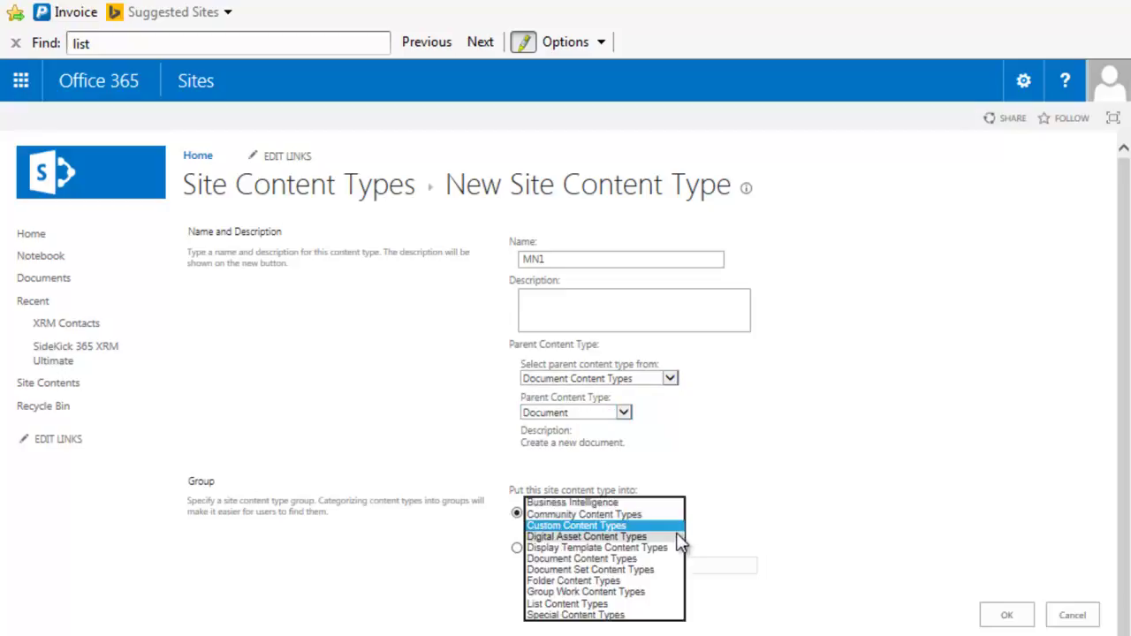
click(616, 560)
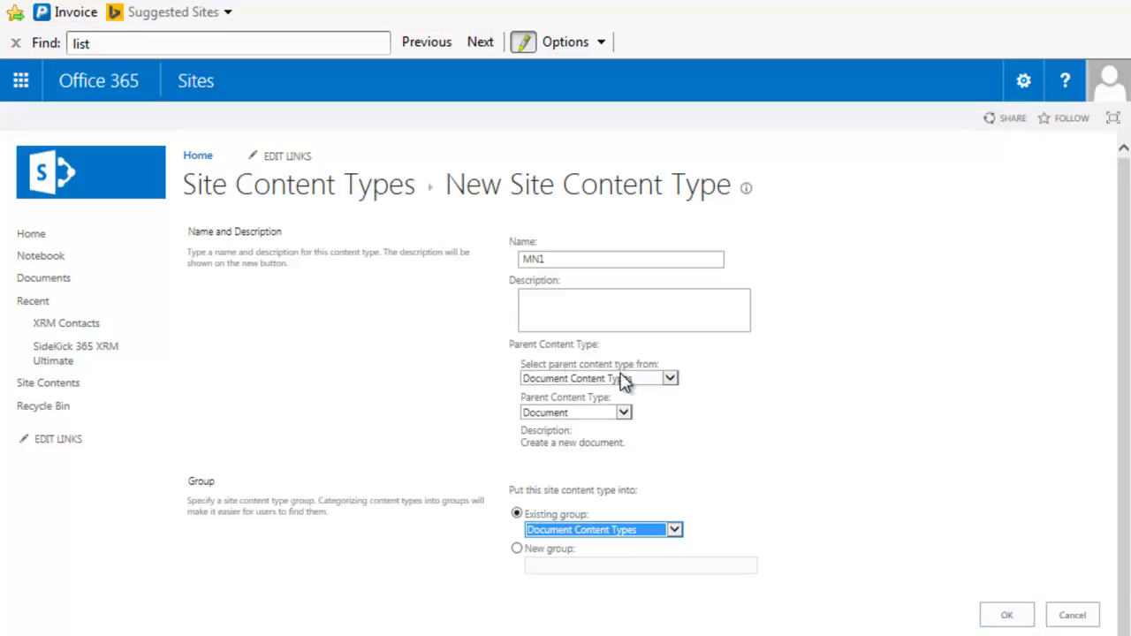
click(1009, 618)
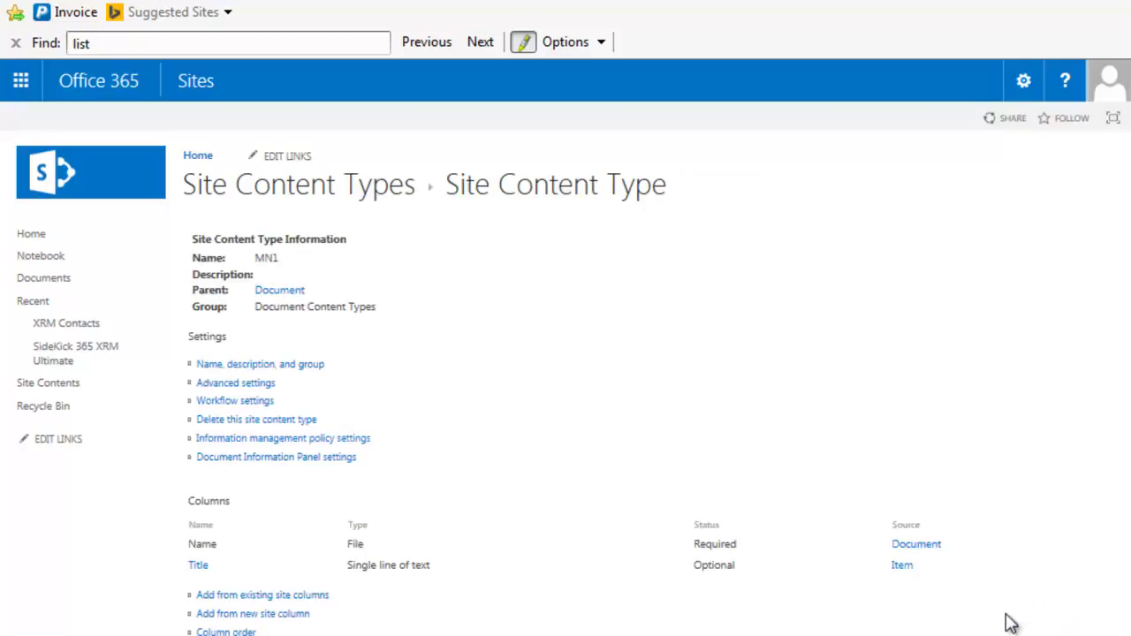
- Upload Meeting Template11.onepkg as the document template of the MN1 content type
click(221, 386)
click(506, 281)
click(705, 309)
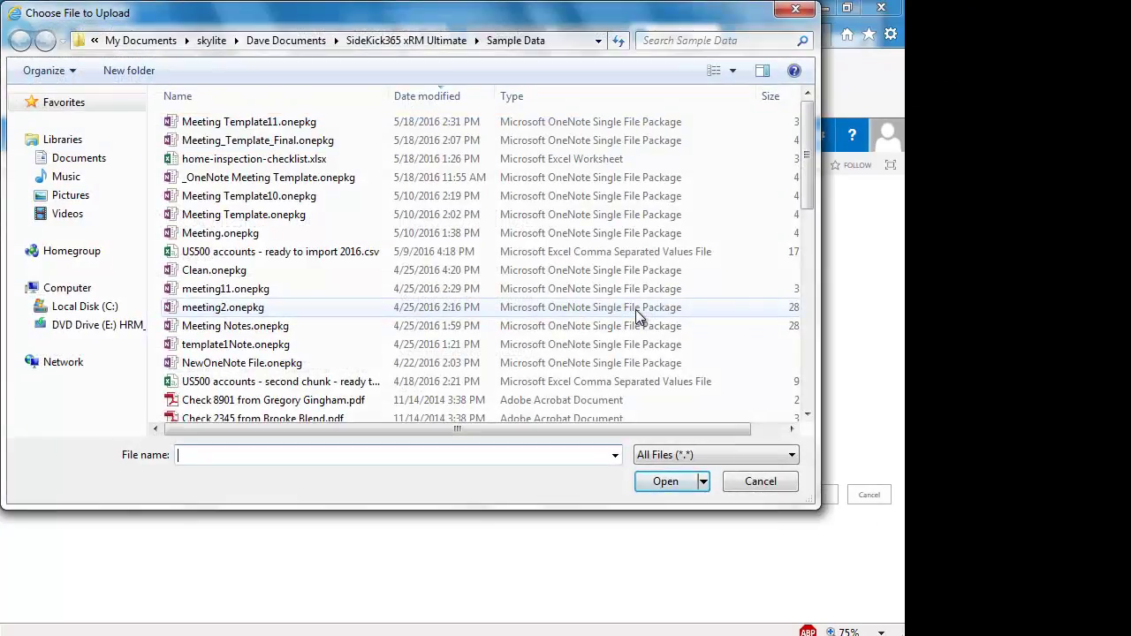
click(247, 128)
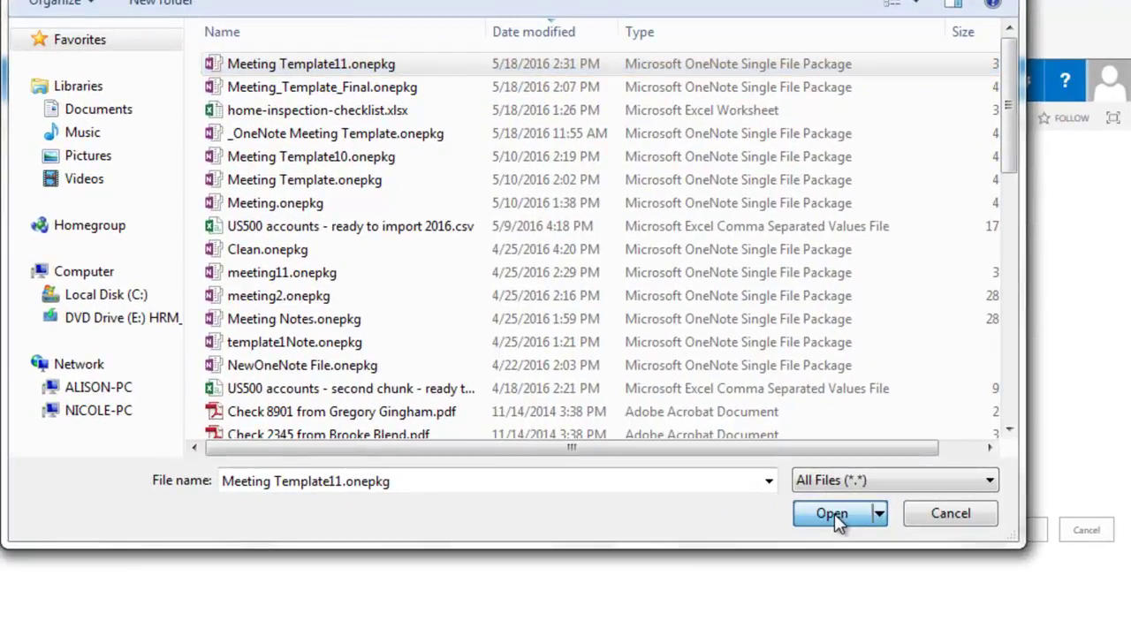
click(834, 513)
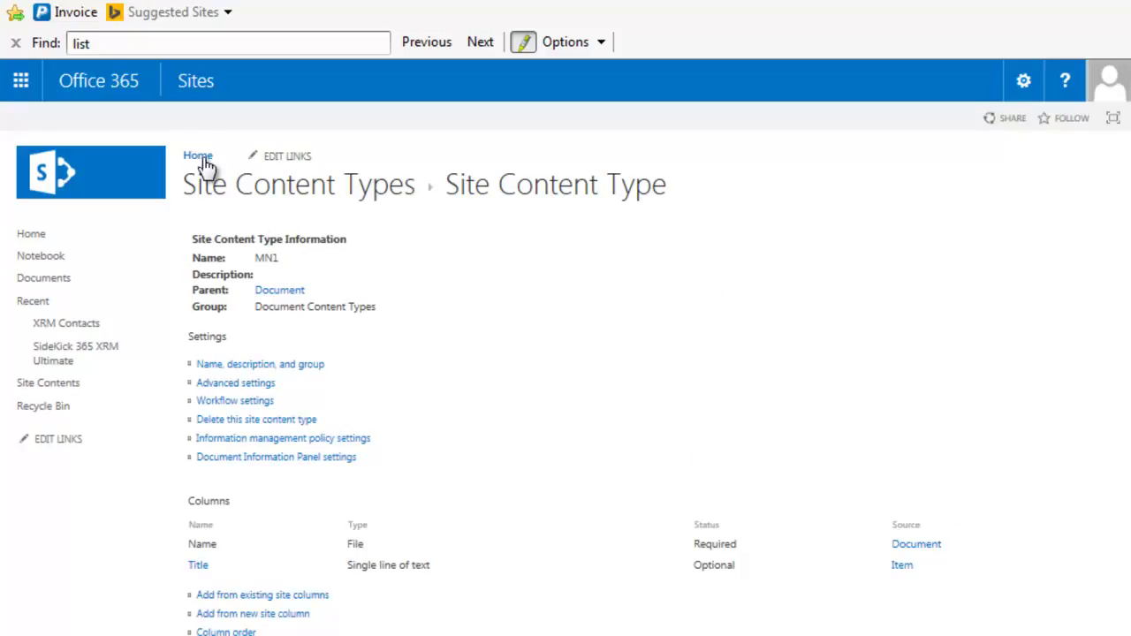
- Create a site content type HI1 with the Document parent from Document Content Types, placed in the Document Content Types group
click(294, 193)
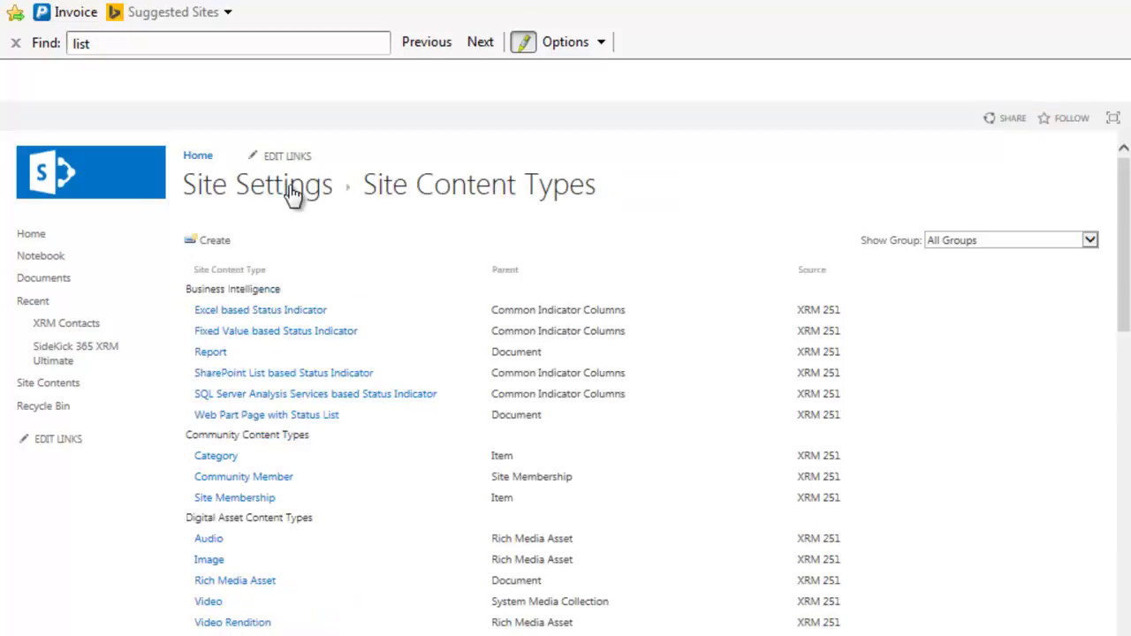
click(212, 237)
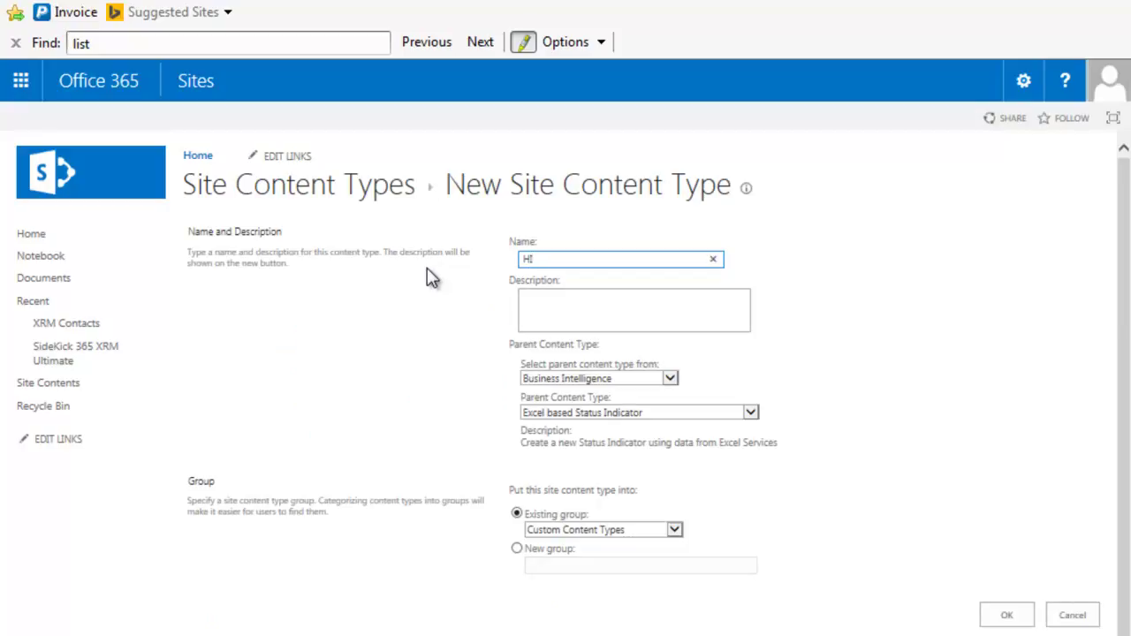
text(HI1)
click(671, 378)
click(618, 422)
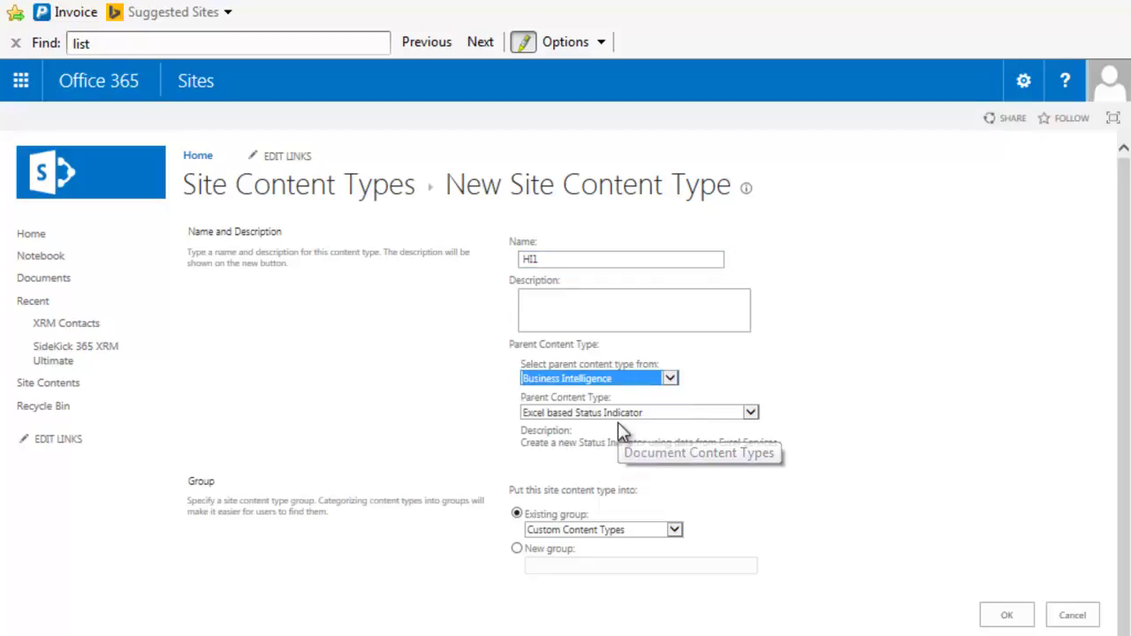
click(624, 412)
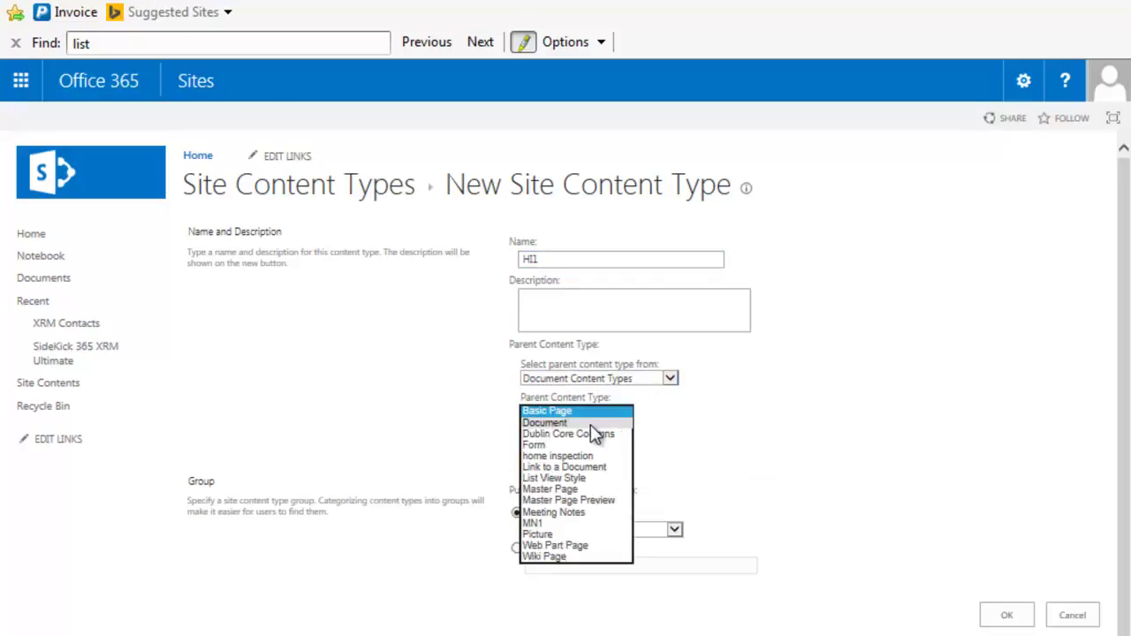
click(594, 432)
click(674, 532)
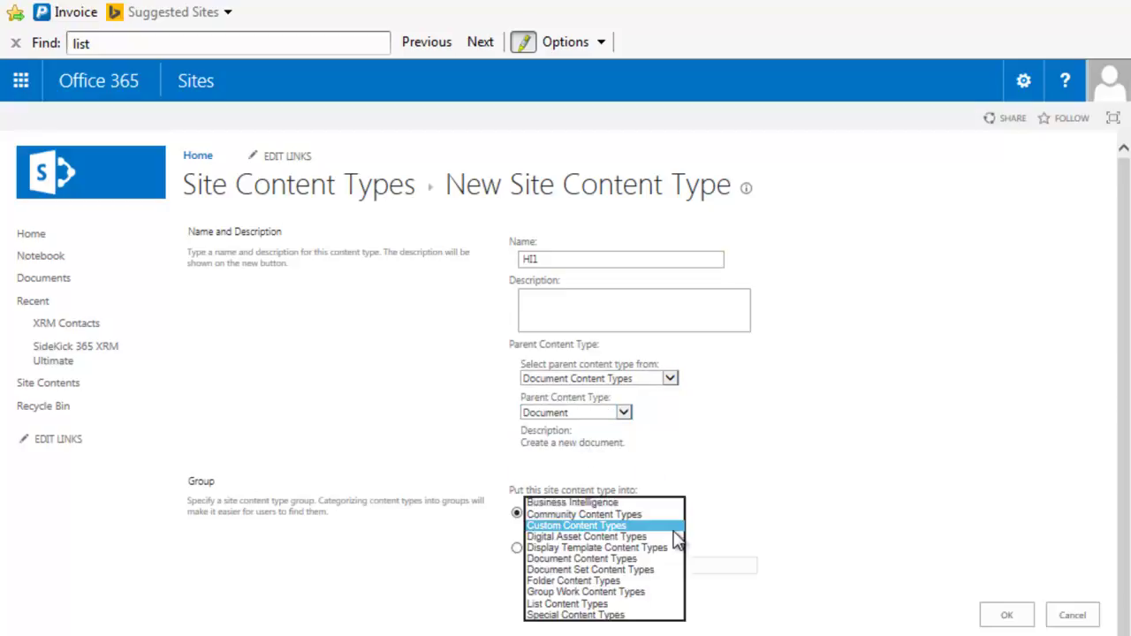
click(592, 560)
click(1006, 618)
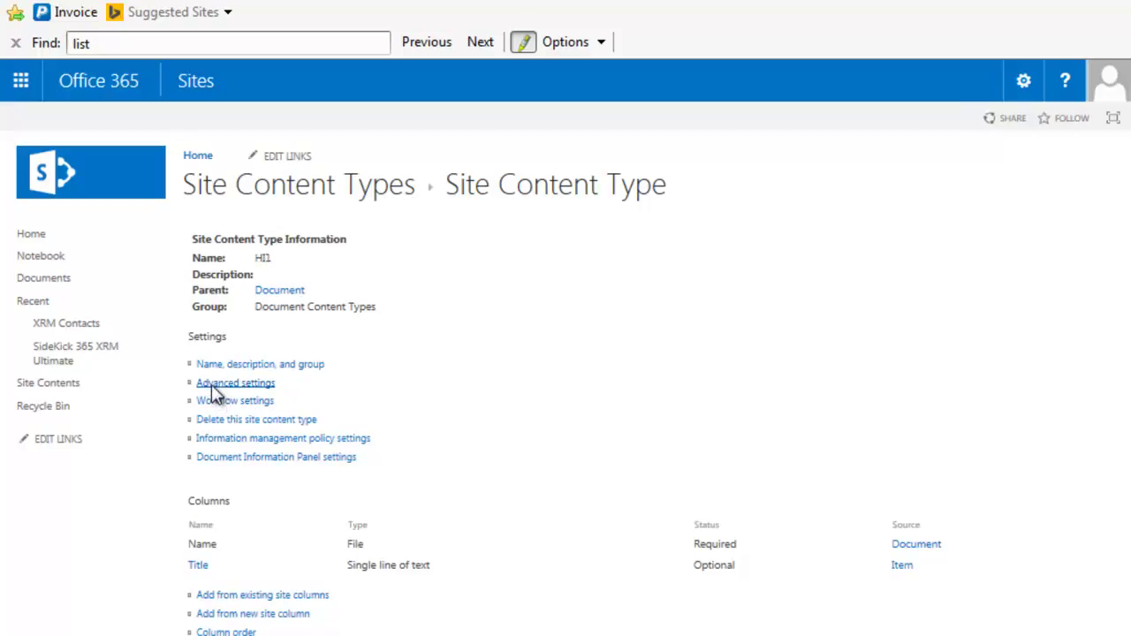
- Upload home-inspection-checklist.xlsx as the document template of the HI1 content type
click(211, 385)
click(506, 281)
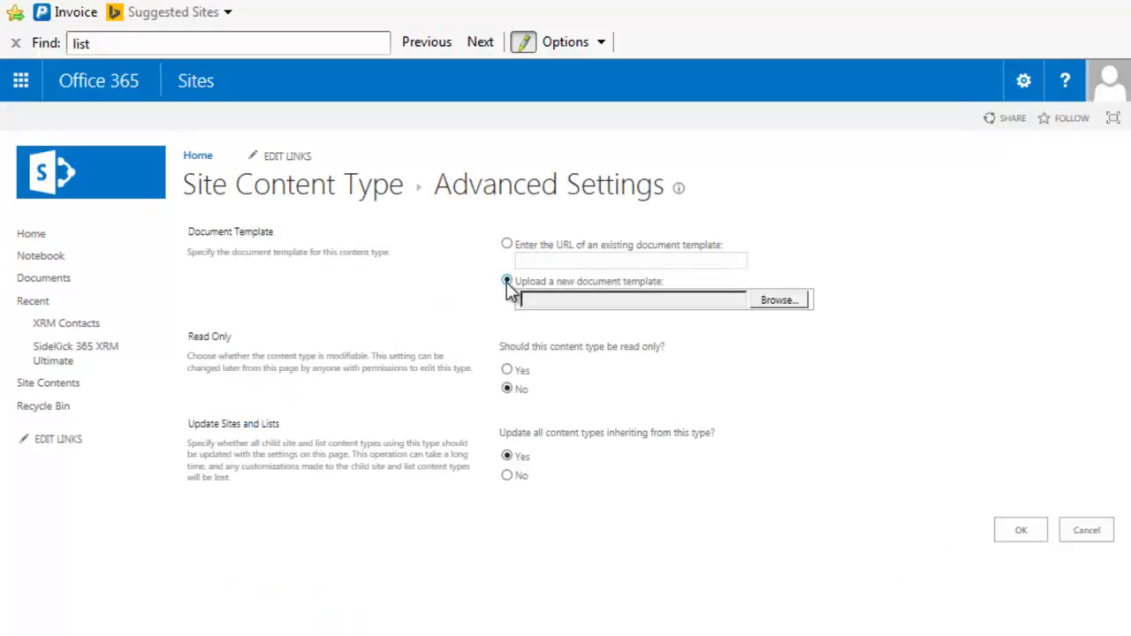
click(771, 301)
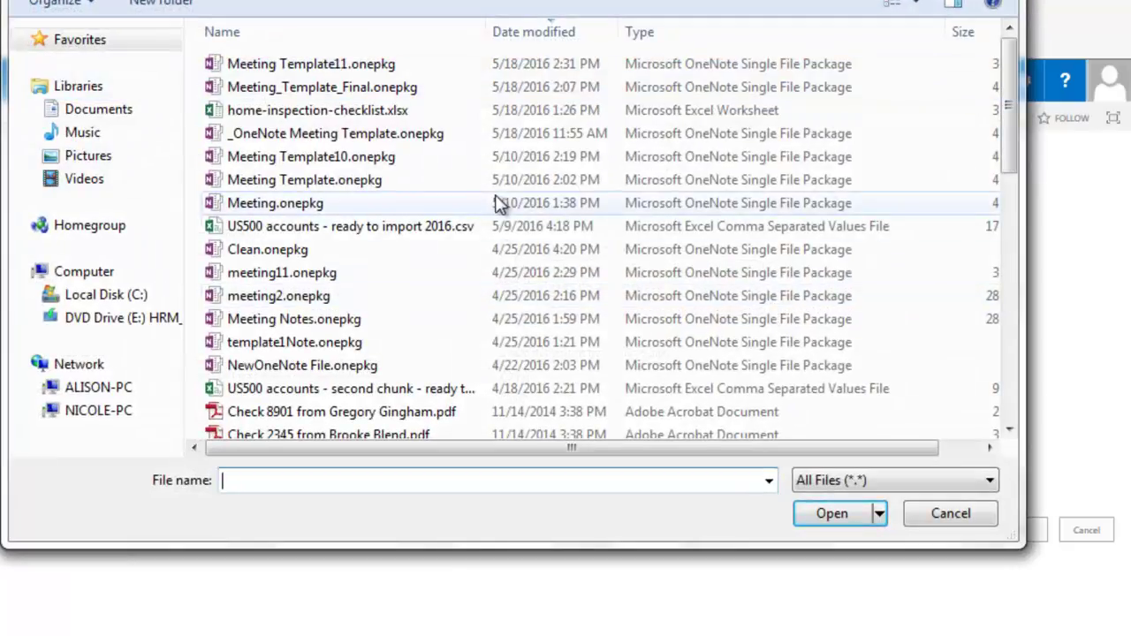
click(345, 115)
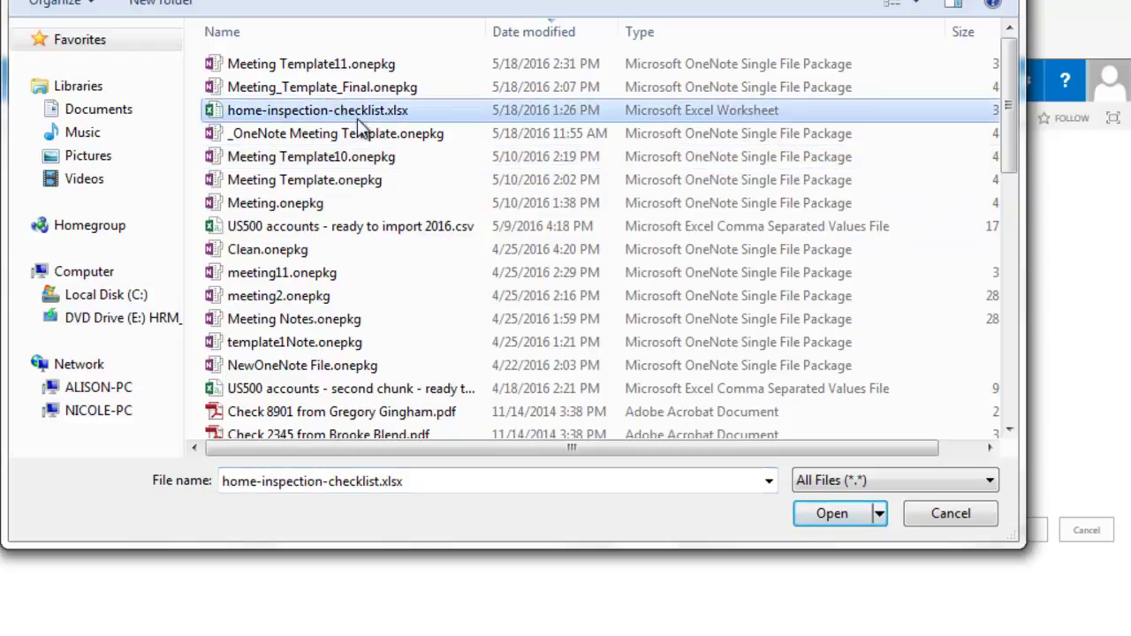
click(834, 516)
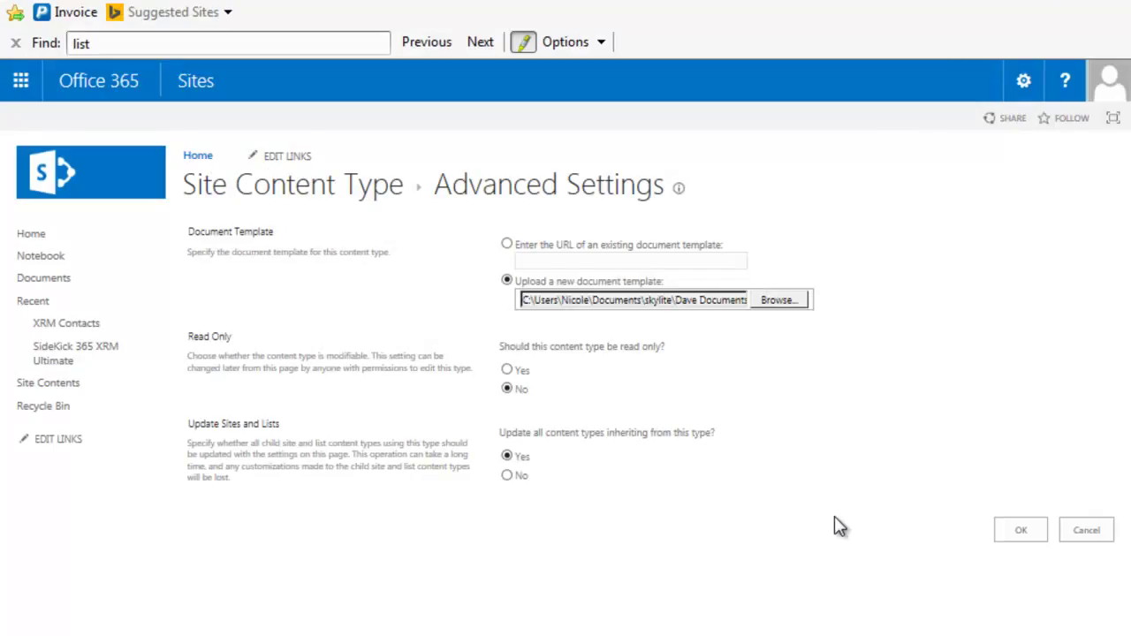
click(1017, 531)
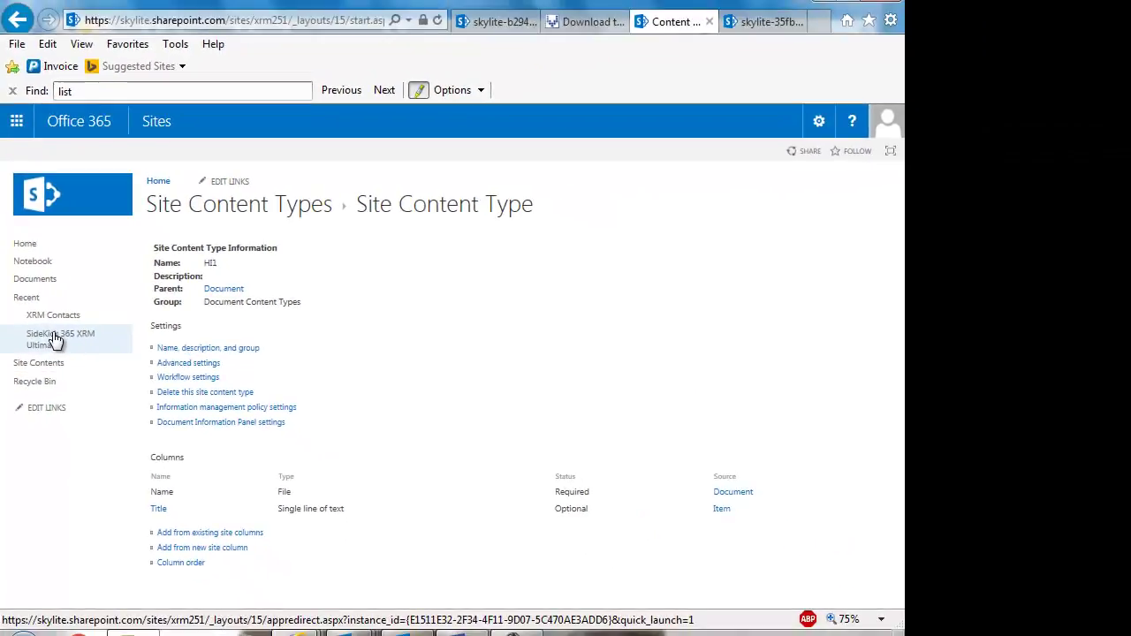
- Go to SideKick 365 XRM Ultimate and open the documents of the 500 Tin Solders opportunity
click(55, 338)
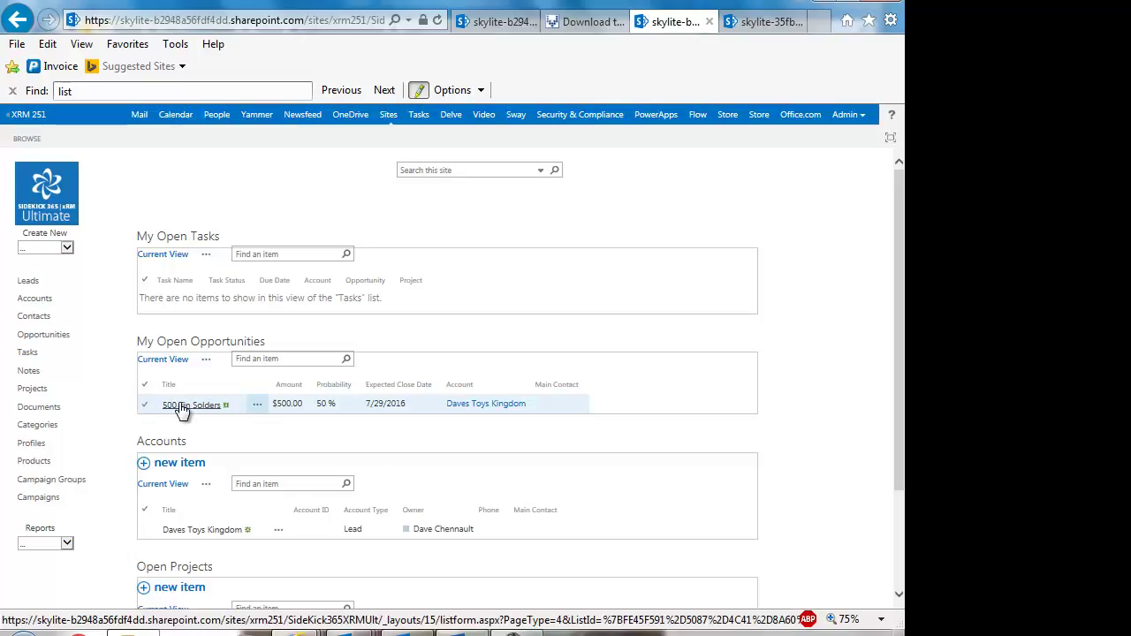
click(182, 411)
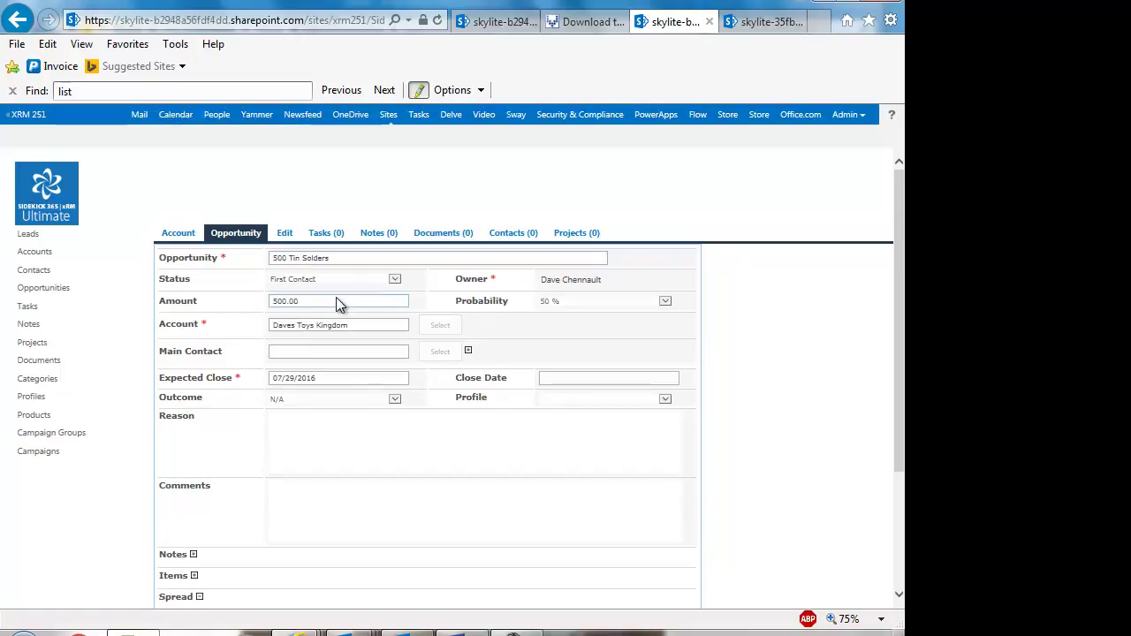
click(438, 240)
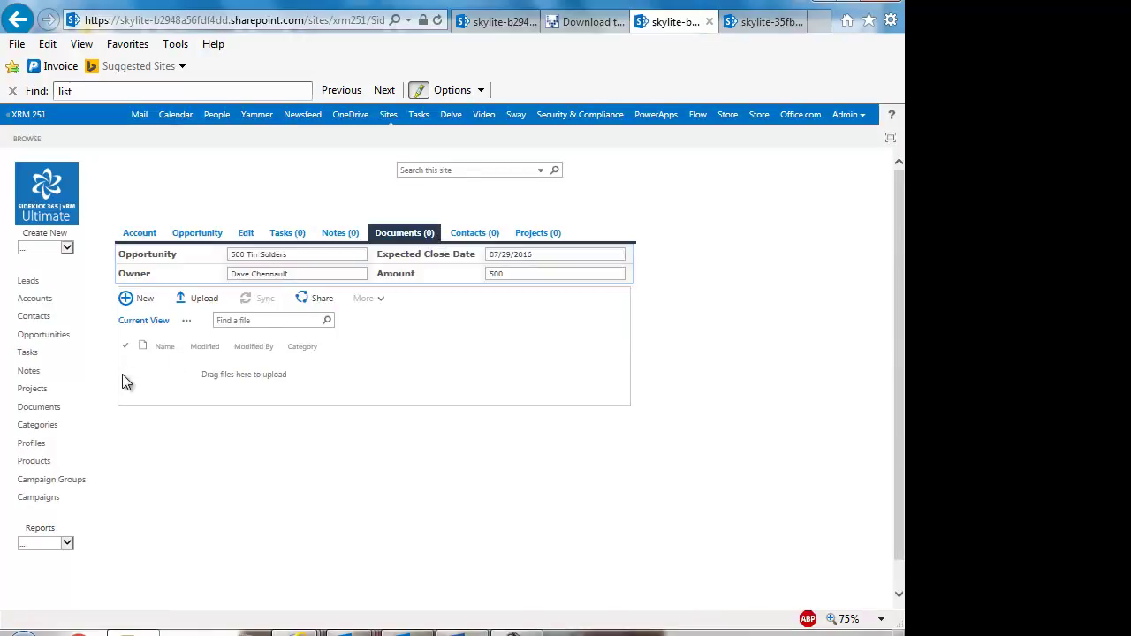
- Open the settings of the Documents library by way of its view-editing page
click(124, 350)
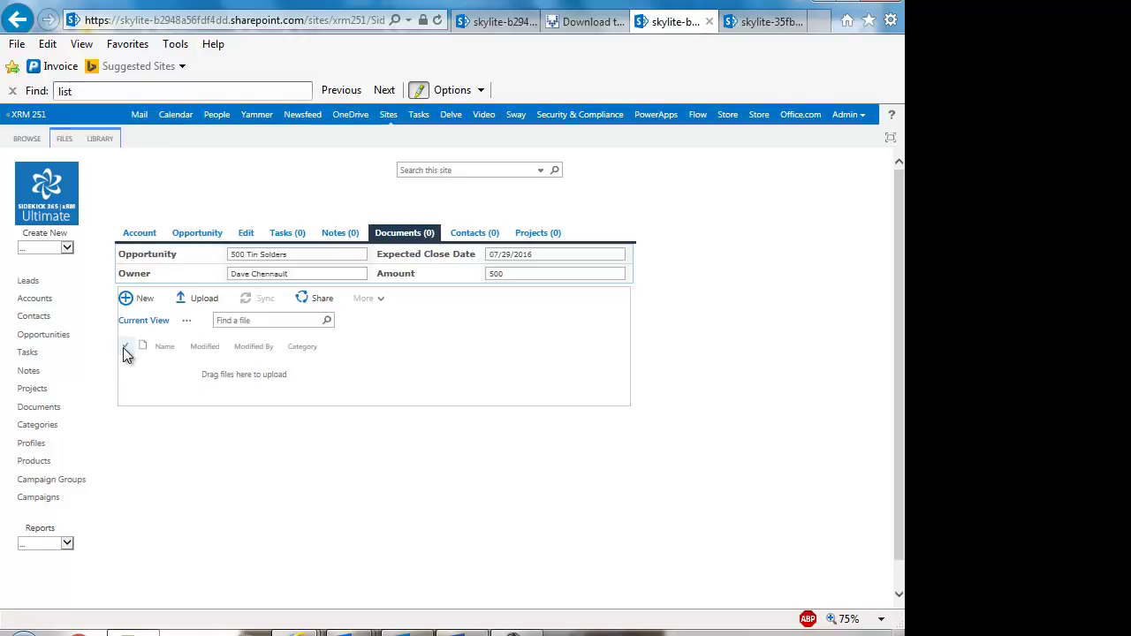
click(101, 139)
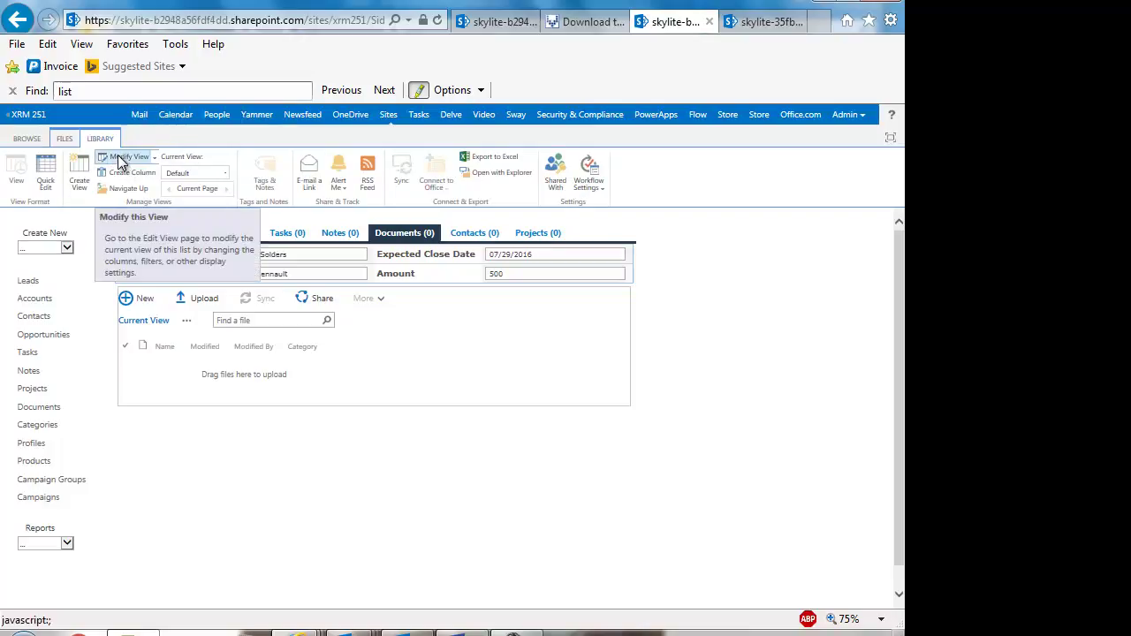
click(121, 158)
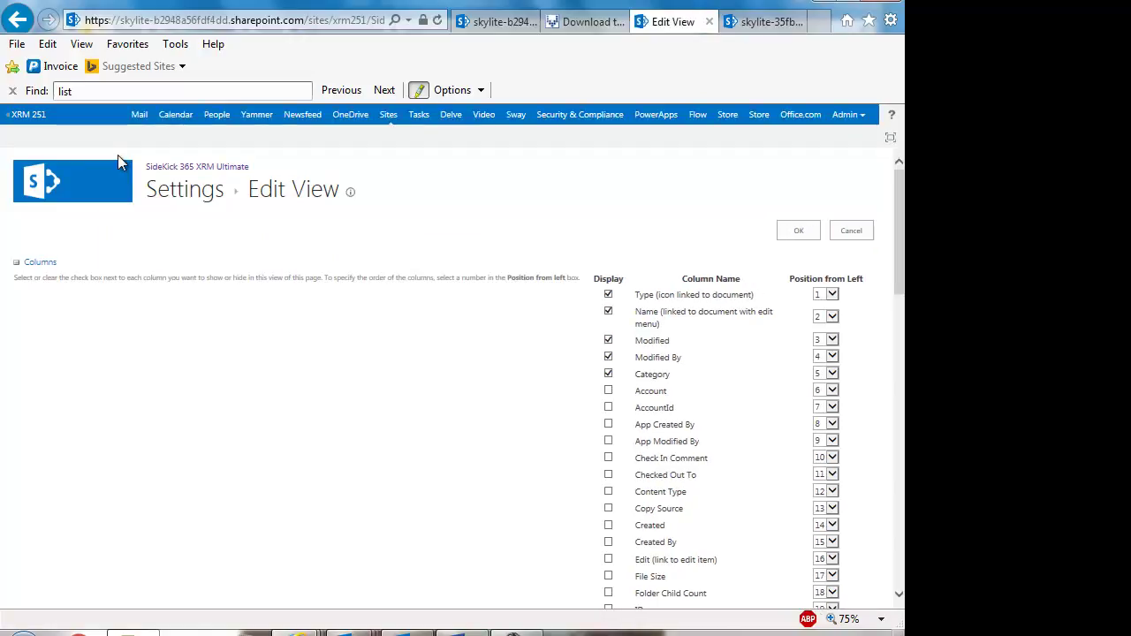
click(186, 200)
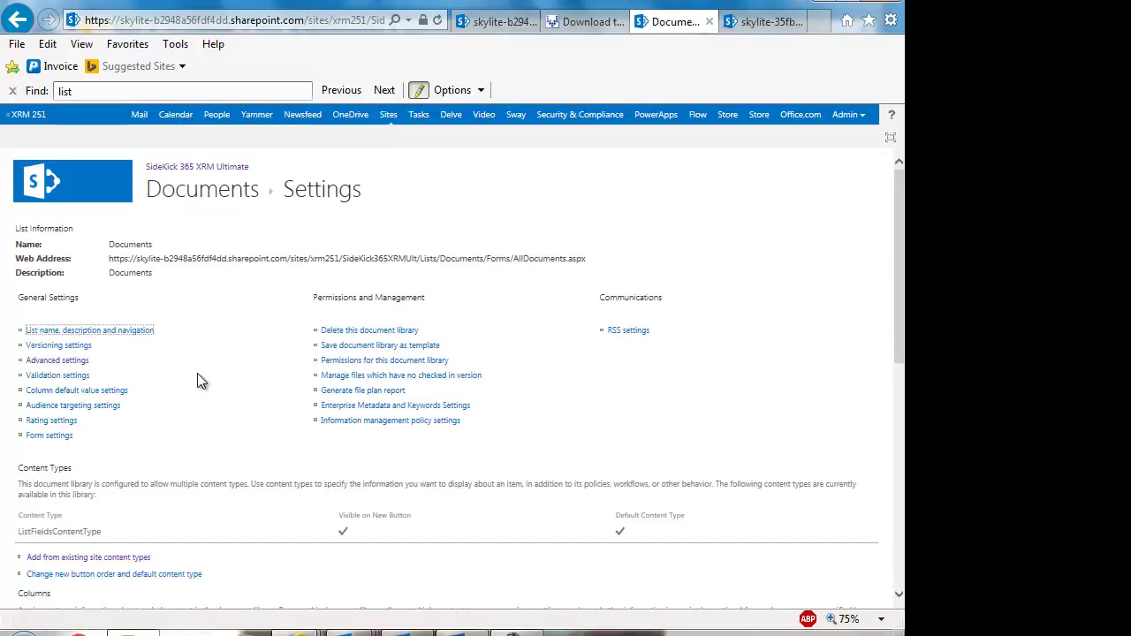
- Start adding existing site content types to the Documents library and include HI1 in the selection
scroll(106, 539, down, 1)
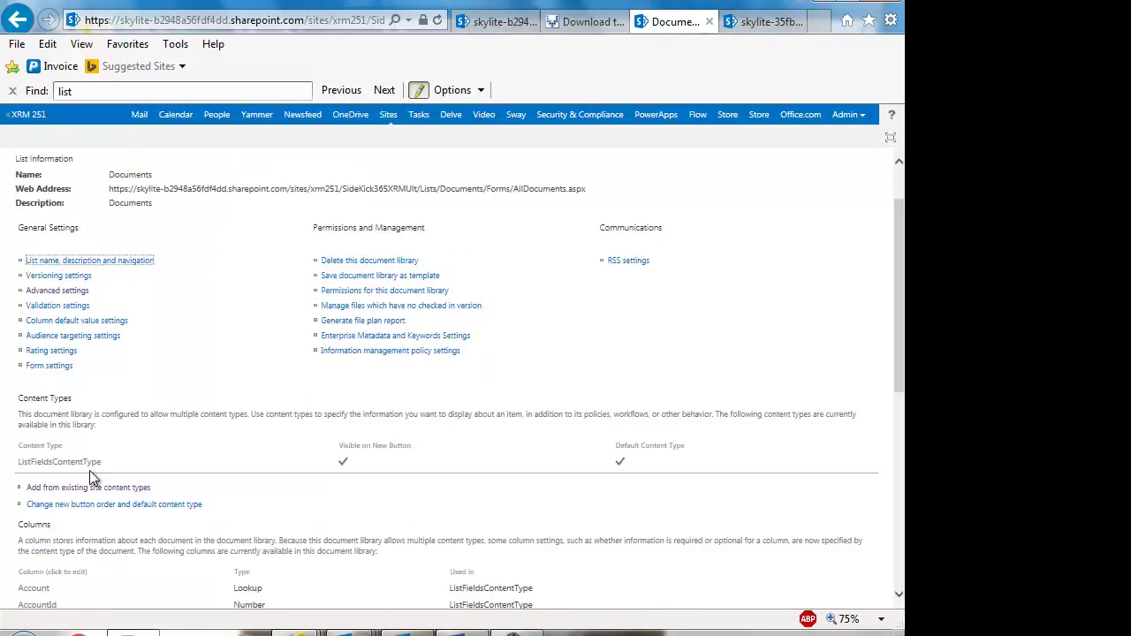
click(95, 496)
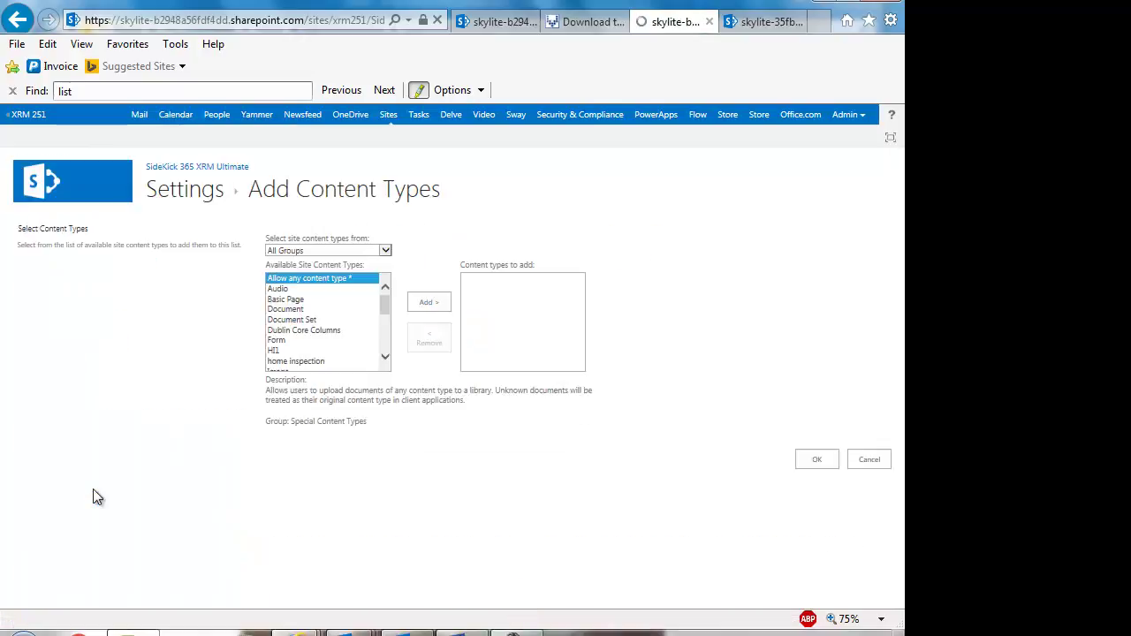
click(281, 309)
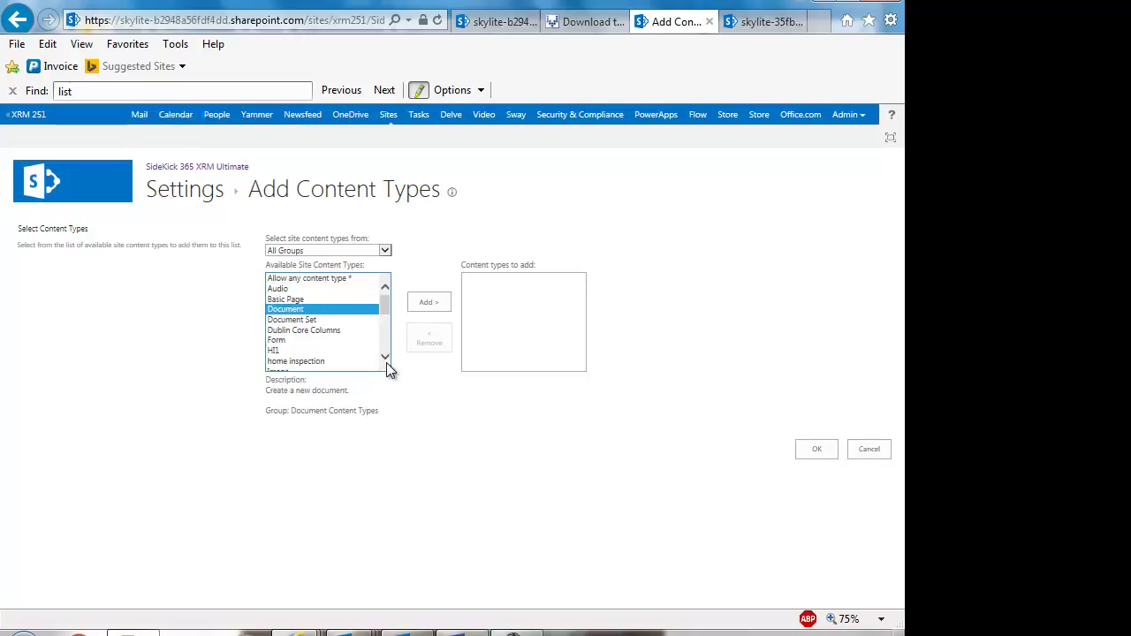
click(276, 351)
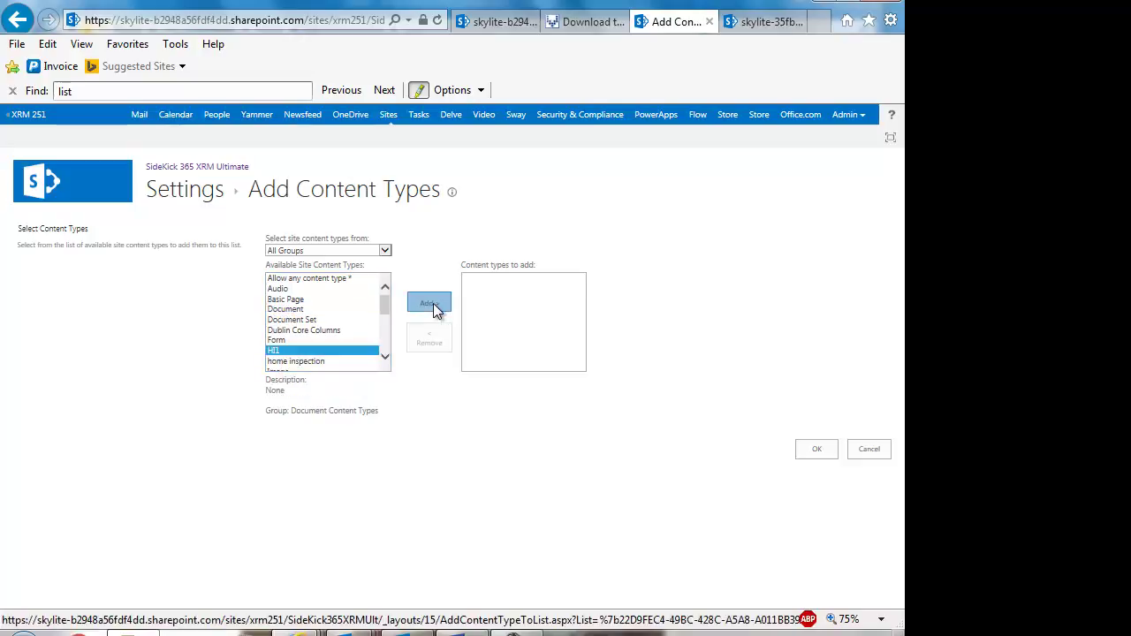
click(429, 303)
- Include MN1 in the content types to add and apply the selection to the Documents library
click(385, 356)
click(385, 356)
click(385, 356)
click(386, 356)
click(385, 356)
click(385, 356)
click(385, 356)
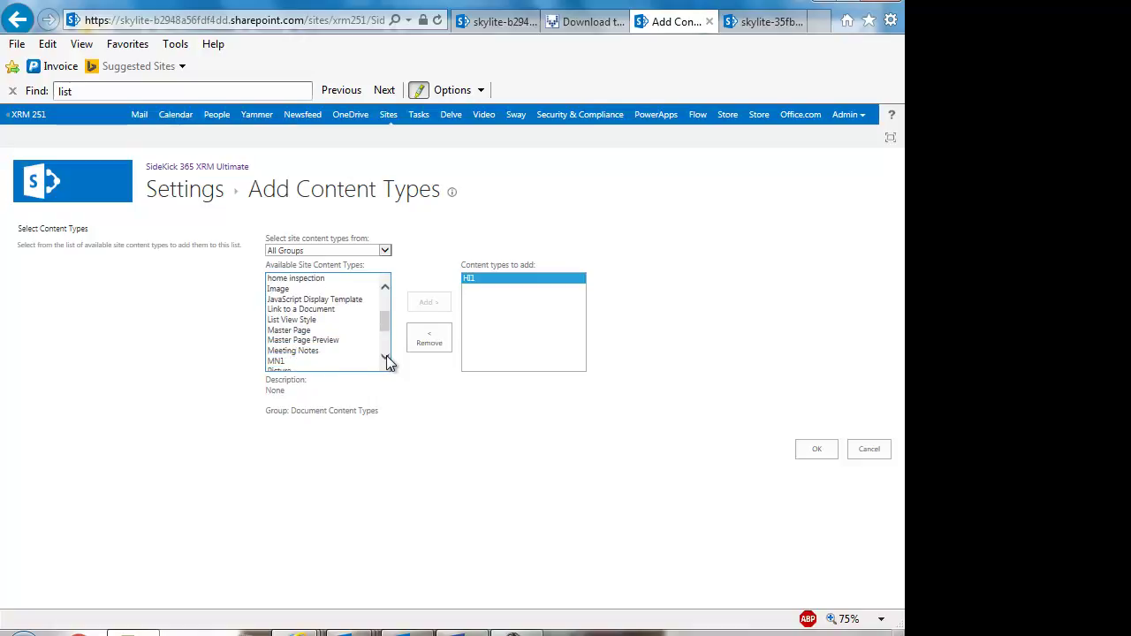
click(286, 362)
click(425, 306)
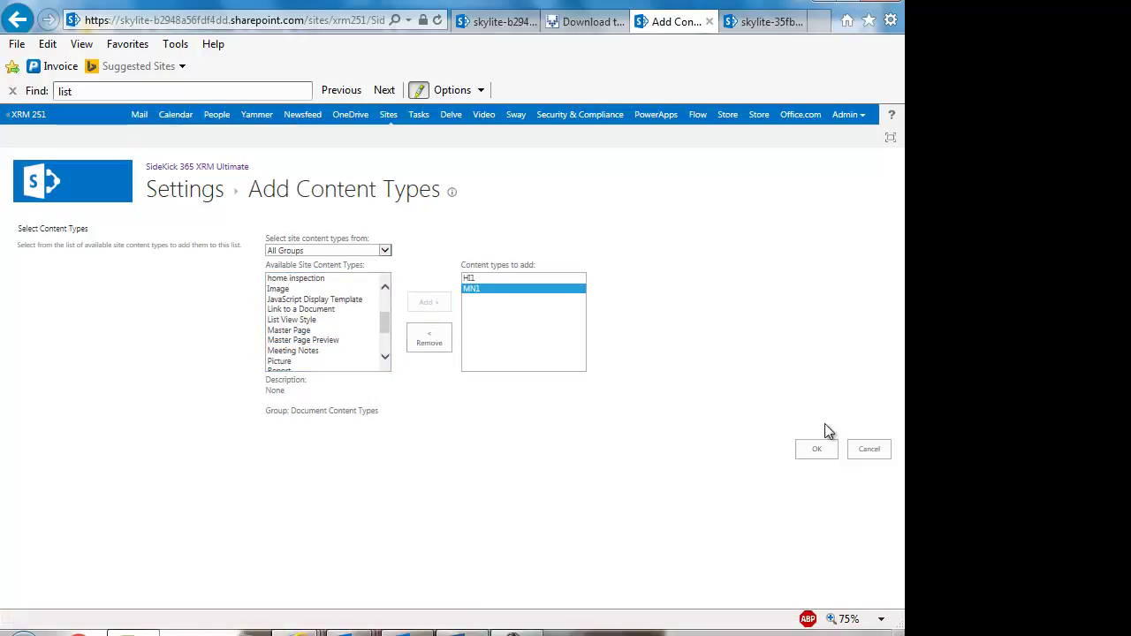
click(817, 451)
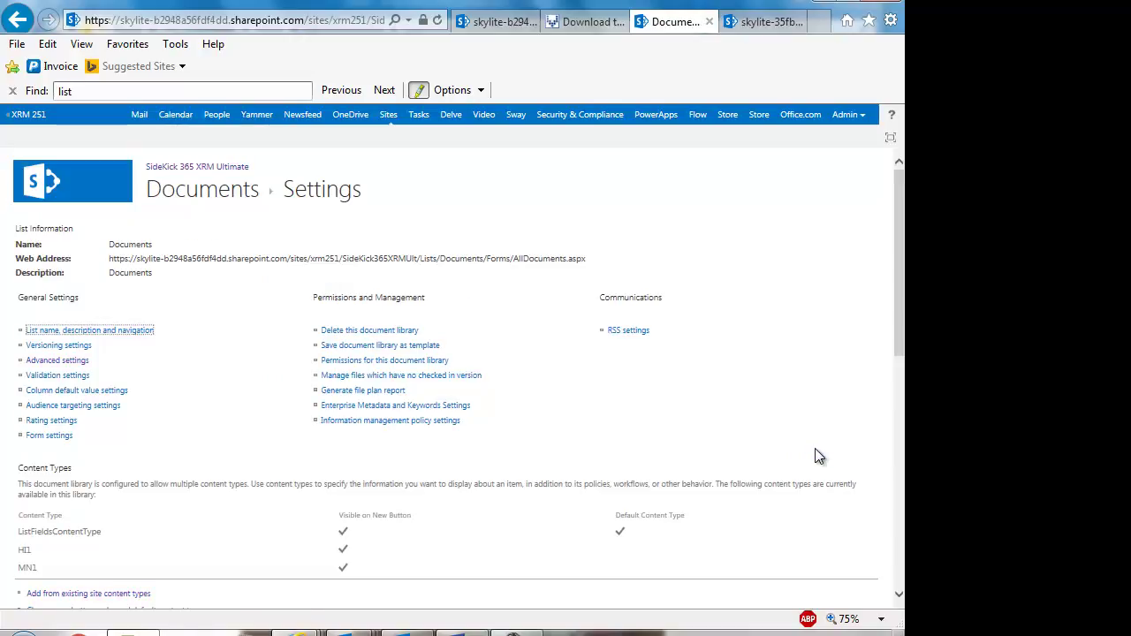
- Go to SideKick 365 XRM Ultimate and open the documents of the Daves Toys Kingdom account
click(203, 174)
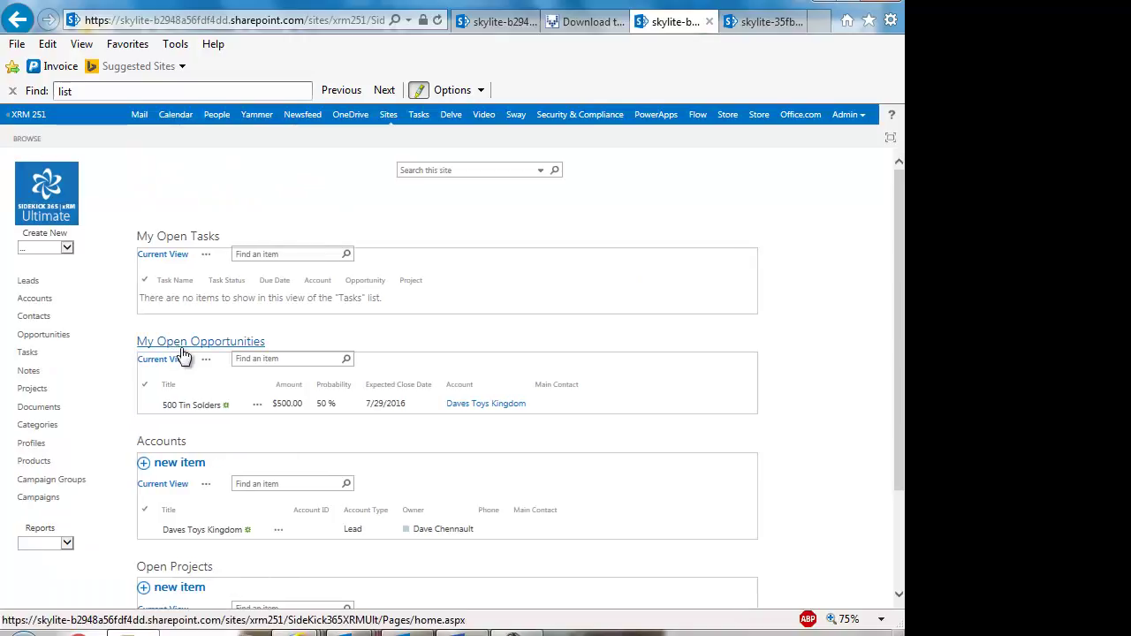
click(196, 535)
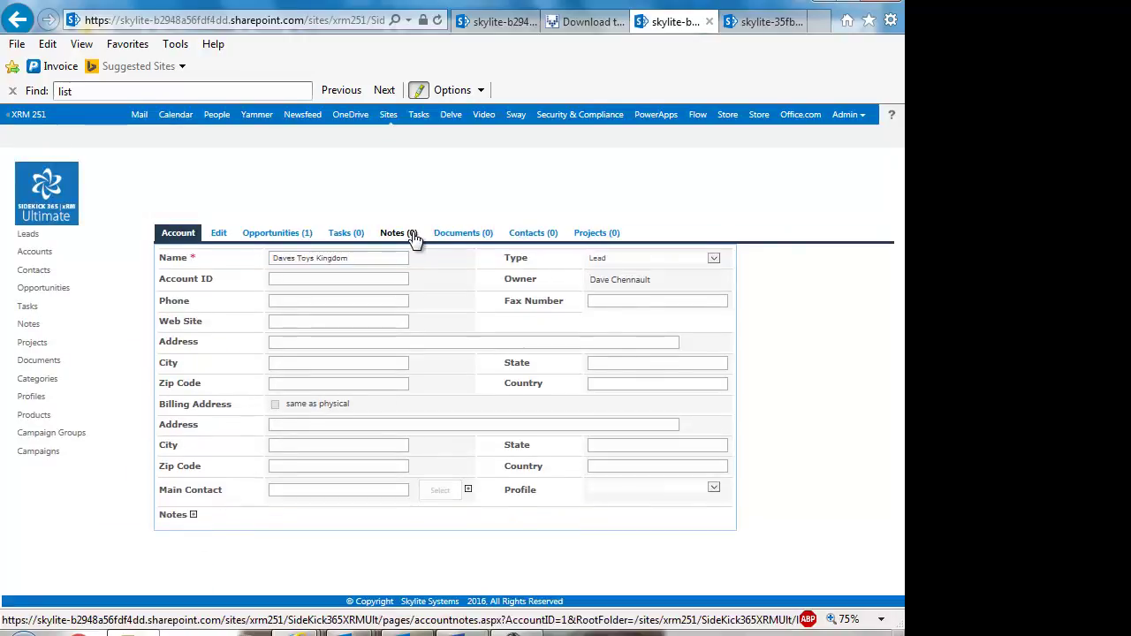
click(463, 234)
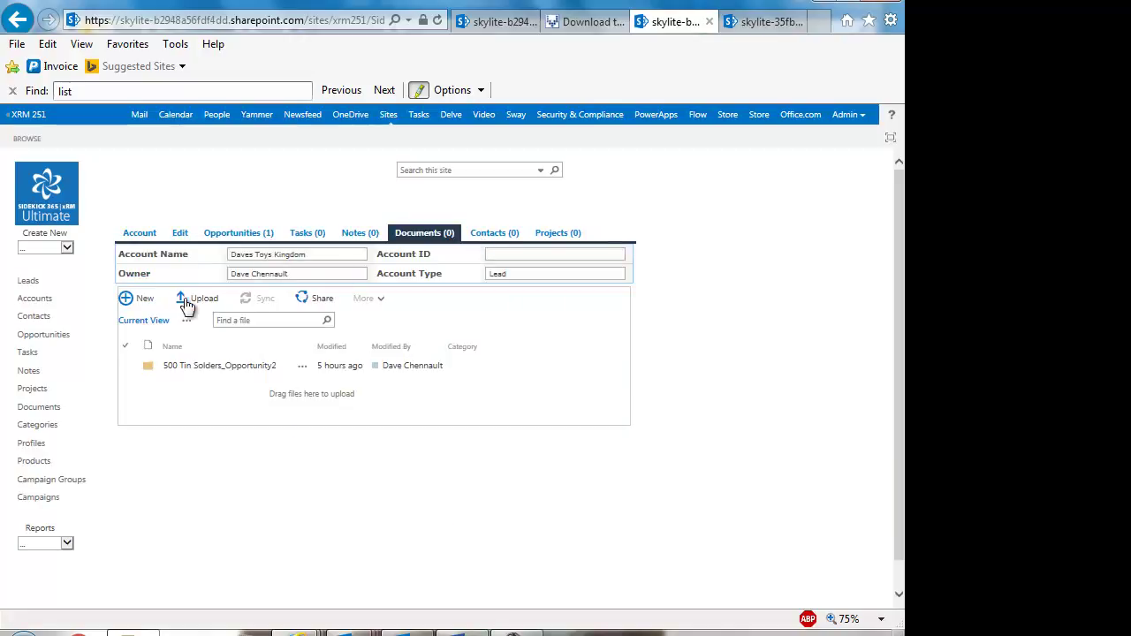
- Create a new OneNote notebook named d1 in the account's documents from the MN1 content type
click(144, 300)
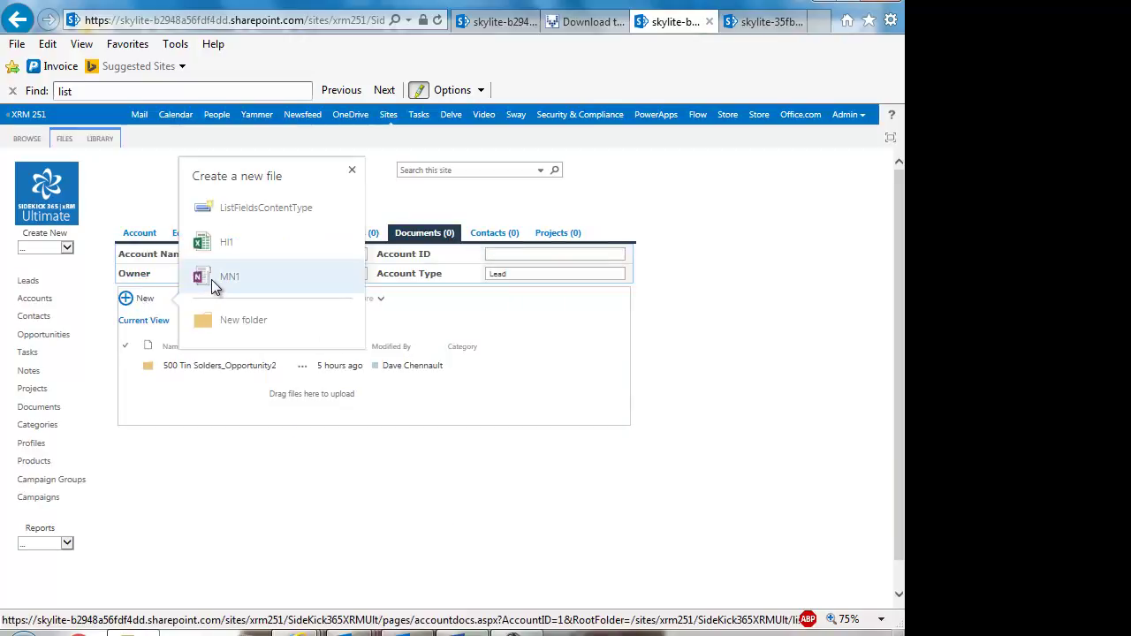
click(214, 278)
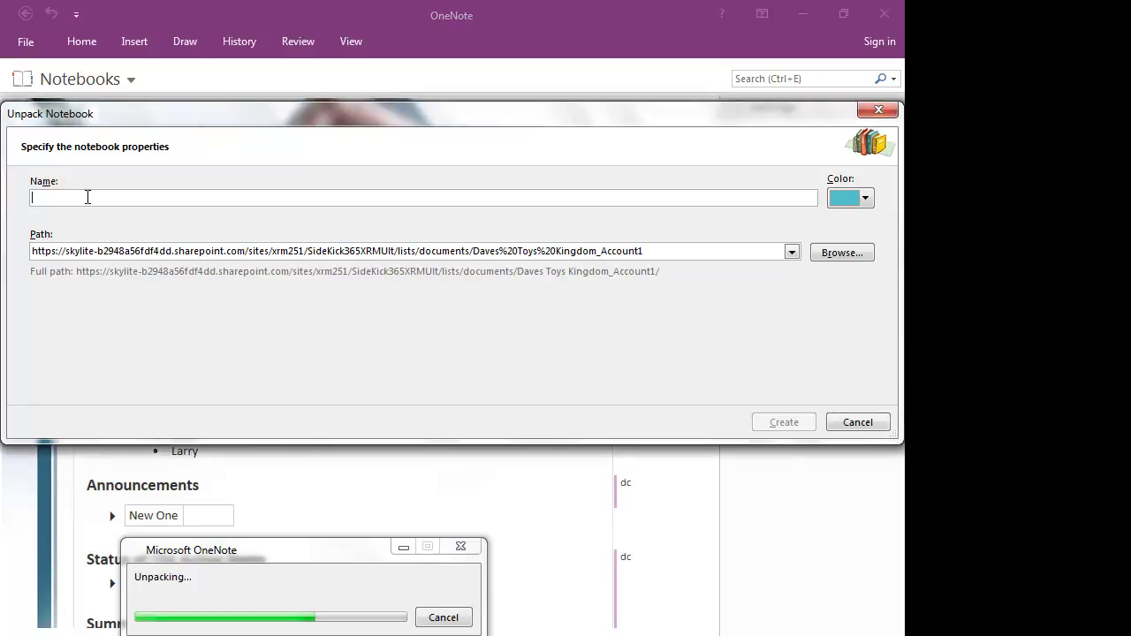
text(d1)
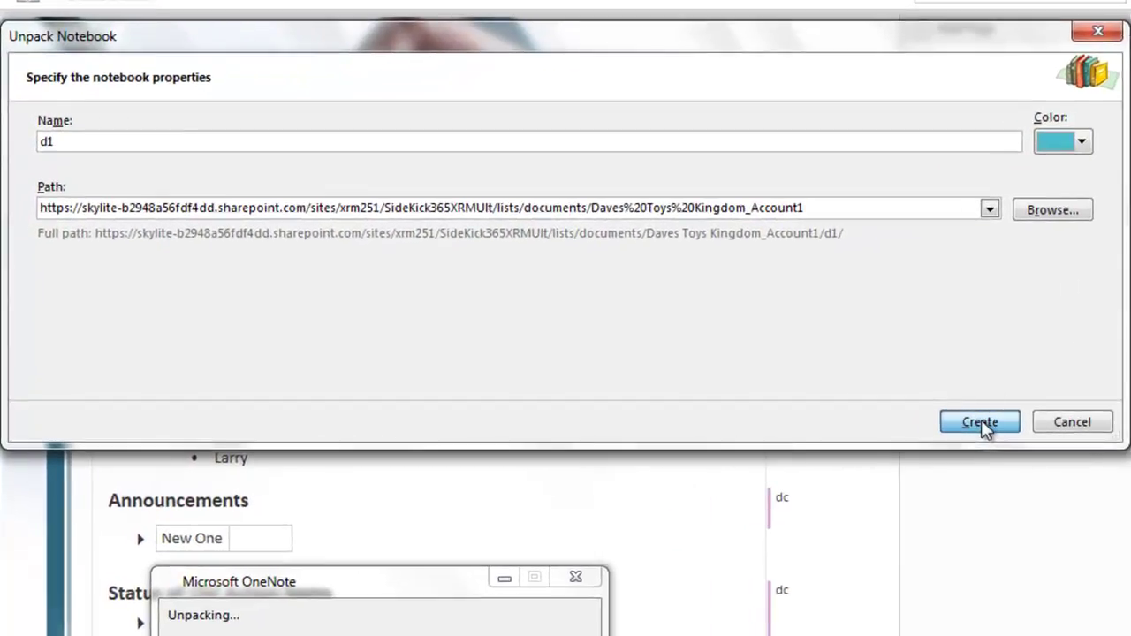
click(919, 424)
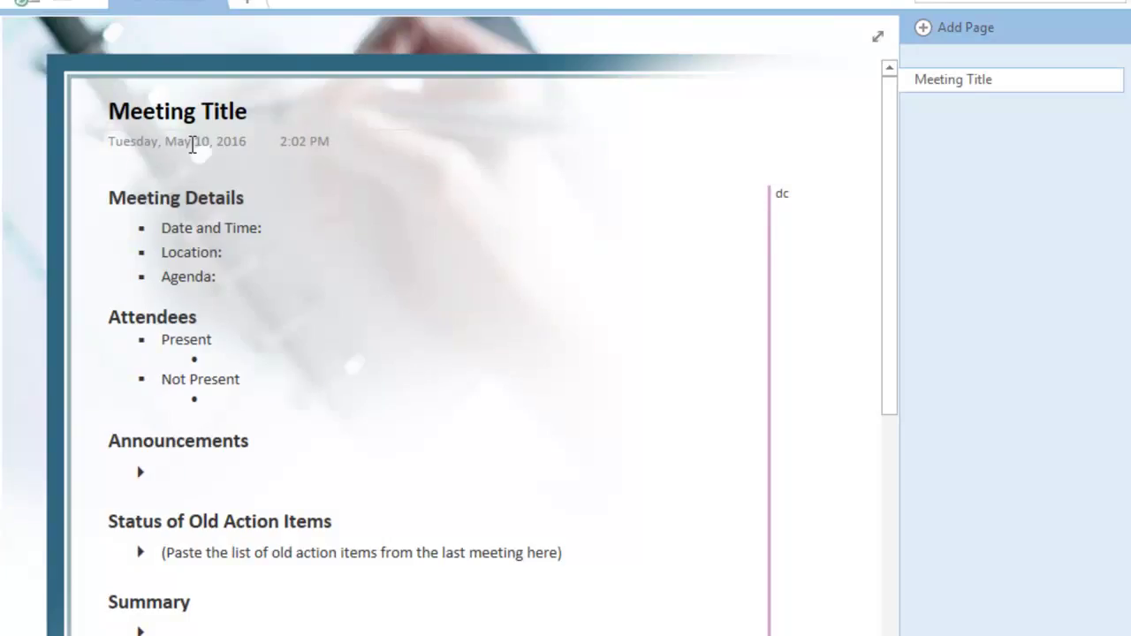
- Set the meeting page's date to May 18, 2016 and its time to 2:30 PM
click(95, 143)
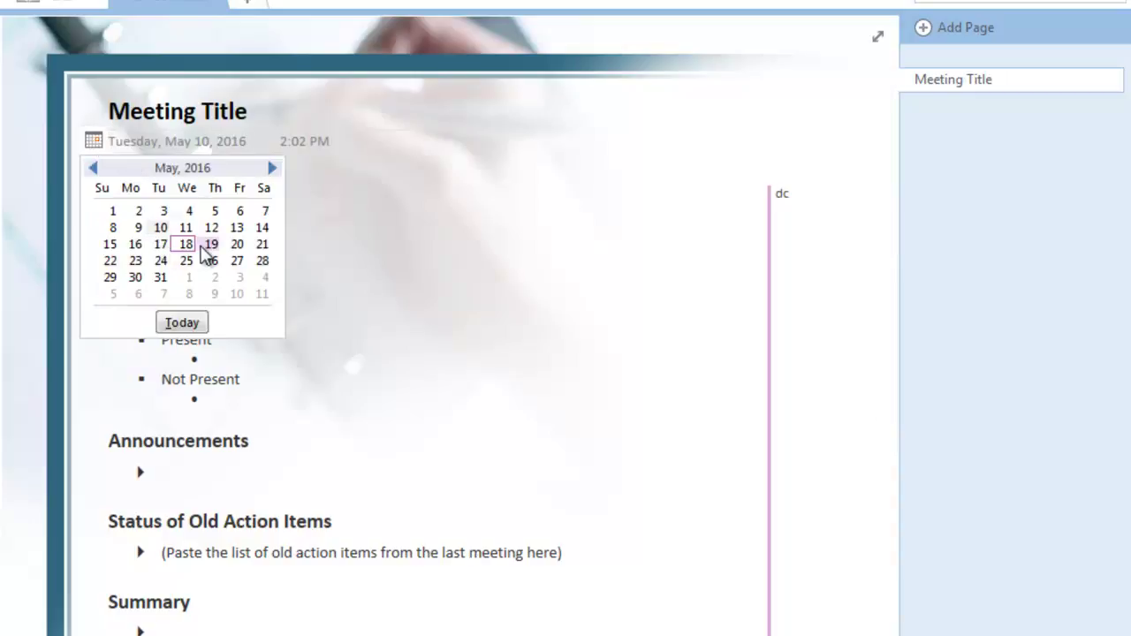
click(186, 244)
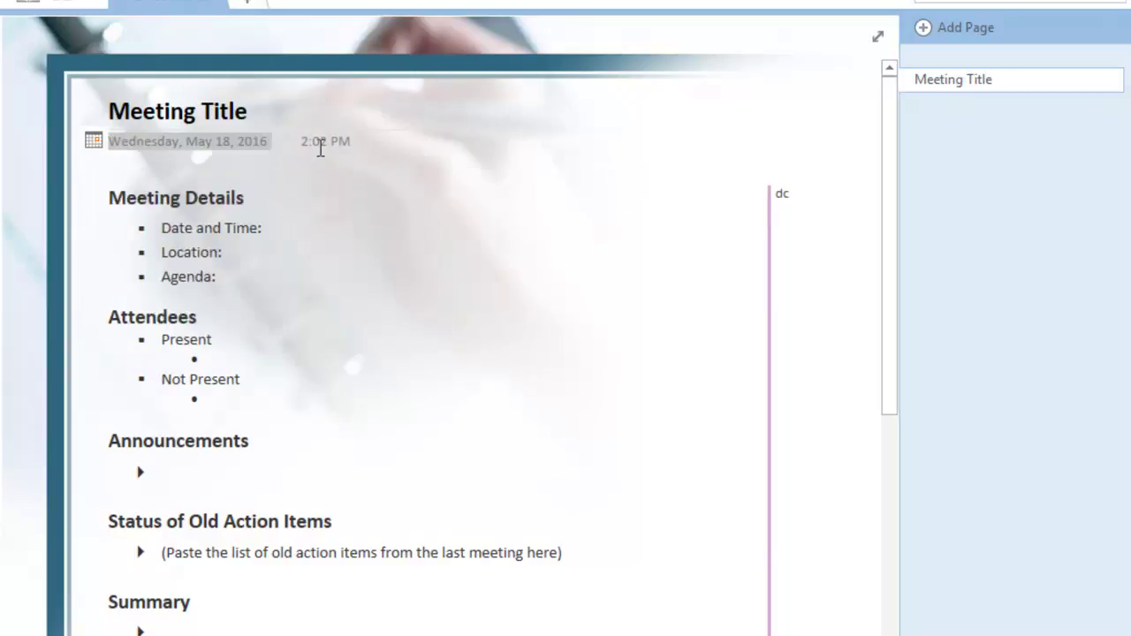
click(360, 141)
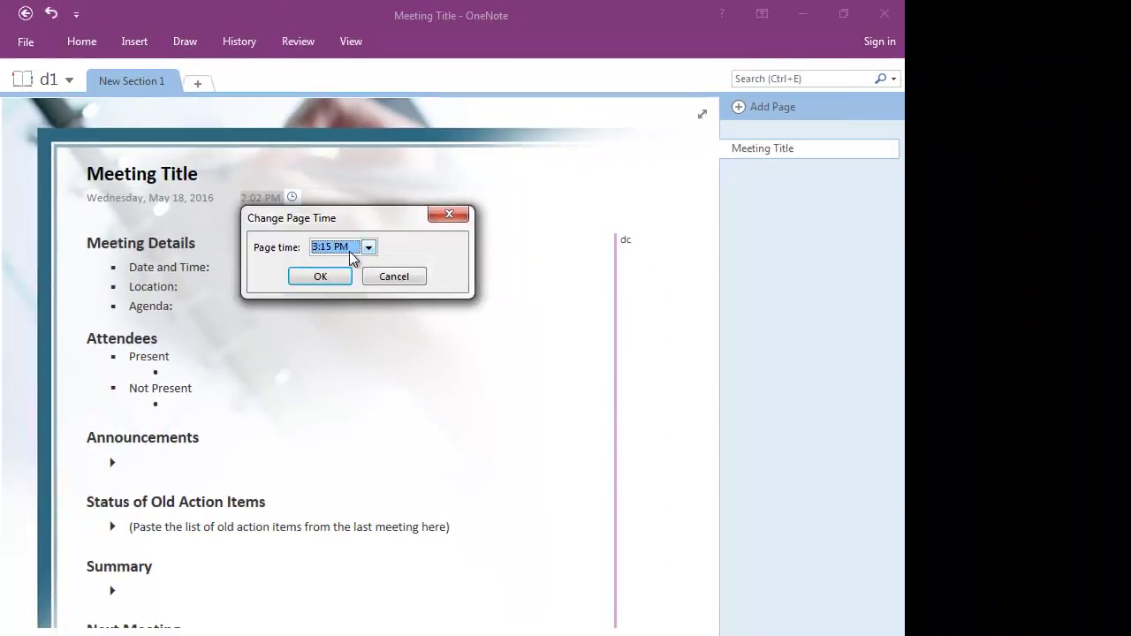
click(369, 248)
click(371, 264)
click(370, 264)
click(329, 275)
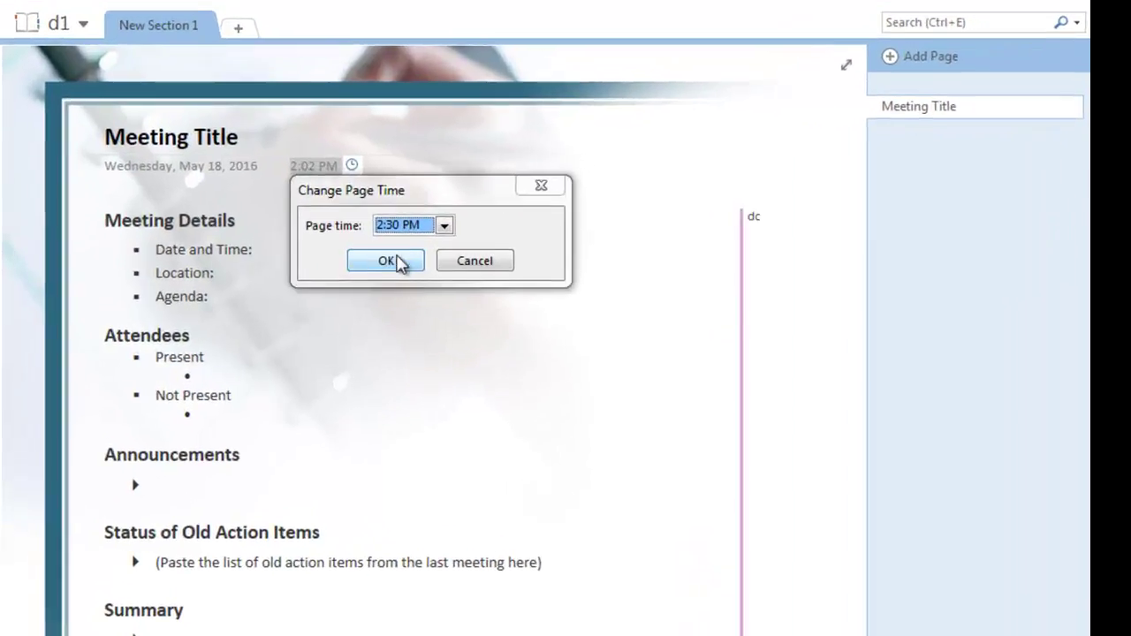
click(320, 276)
- Enter 5/1/16 as the Date and Time under Meeting Details
click(293, 247)
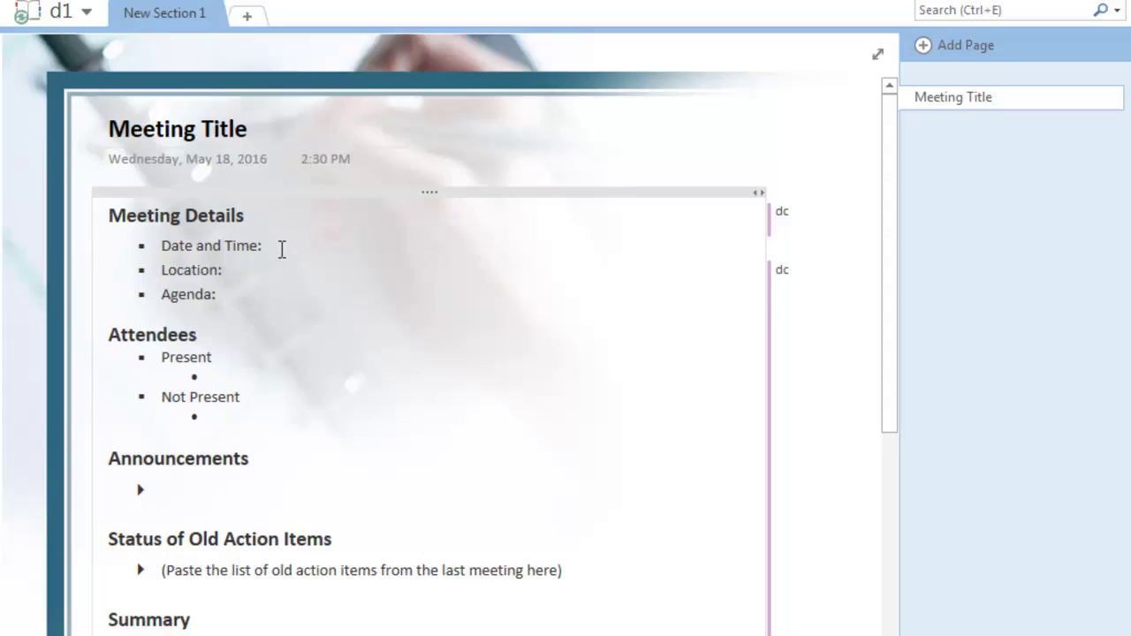
text(5/1/16)
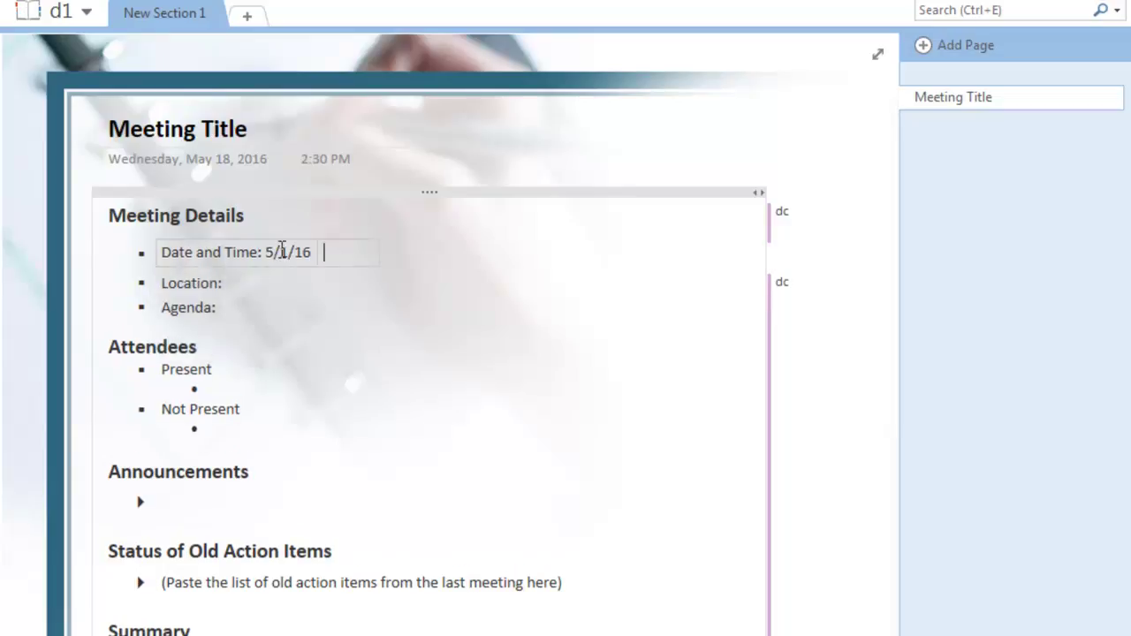
click(288, 284)
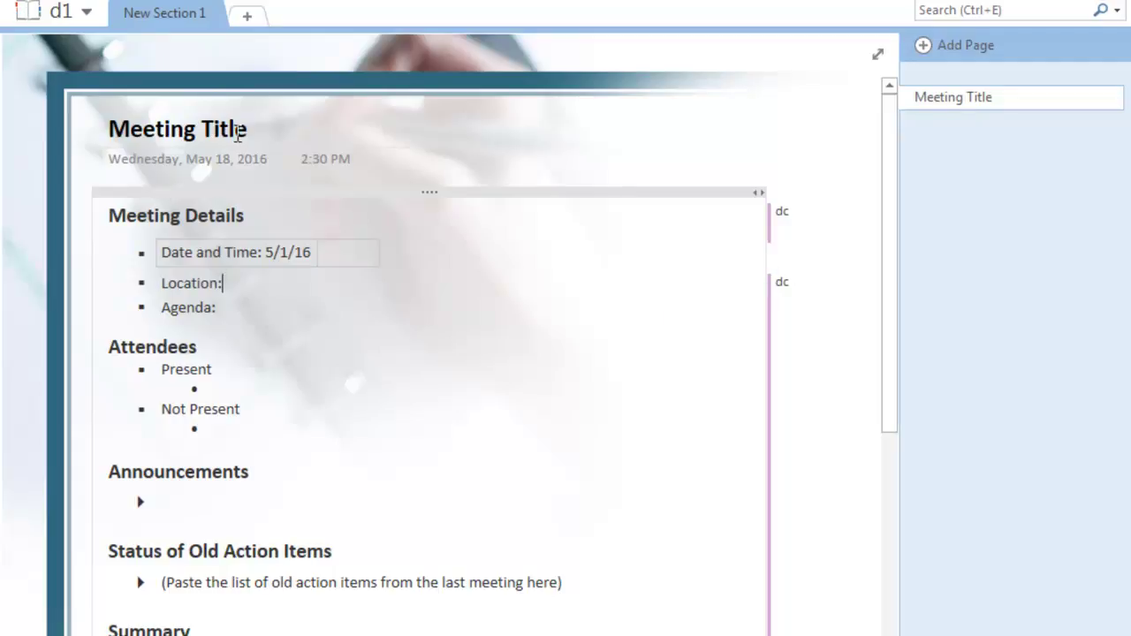
- Retitle the meeting page as New Meeting, and open the d1 notebook from the account's documents in SideKick 365 XRM
drag(247, 130, 113, 140)
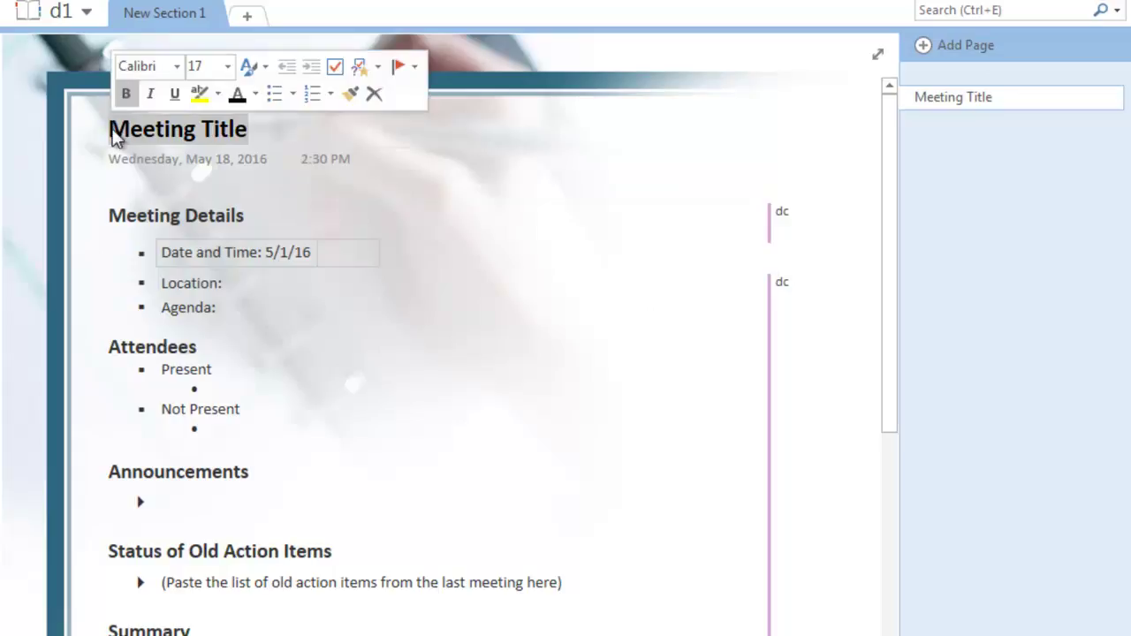
text(New Meet)
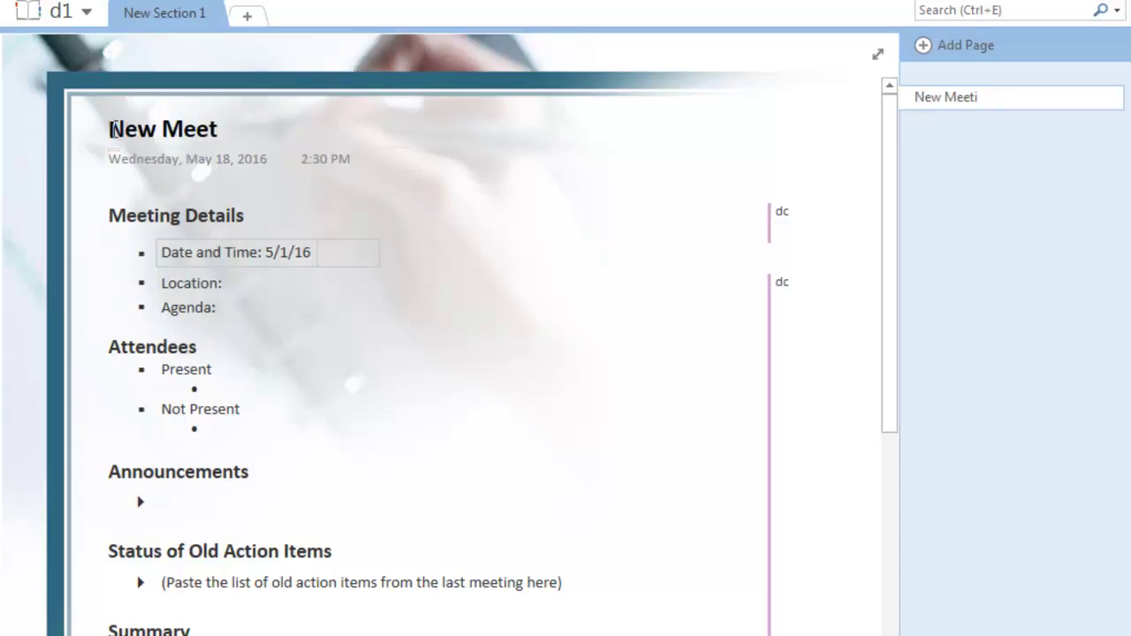
text(ing)
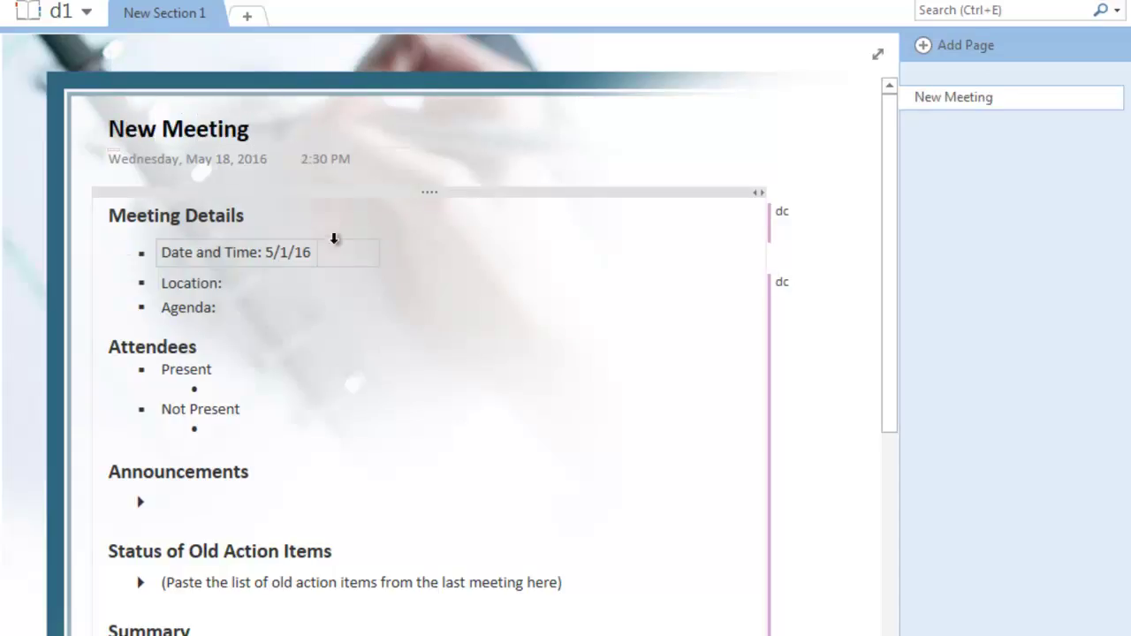
click(313, 215)
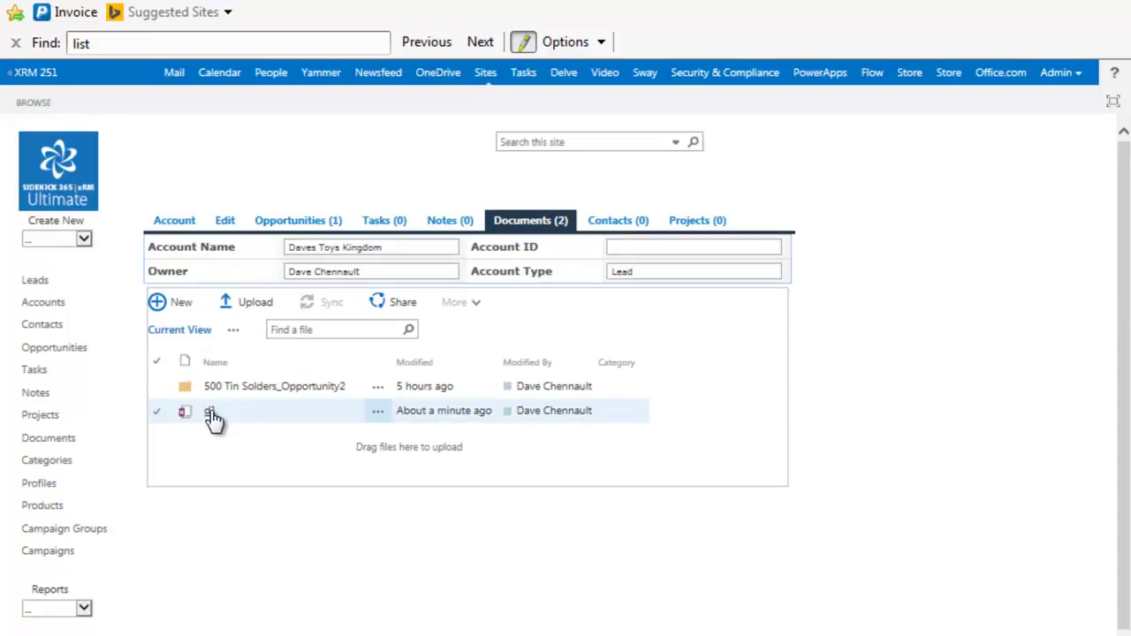
click(212, 417)
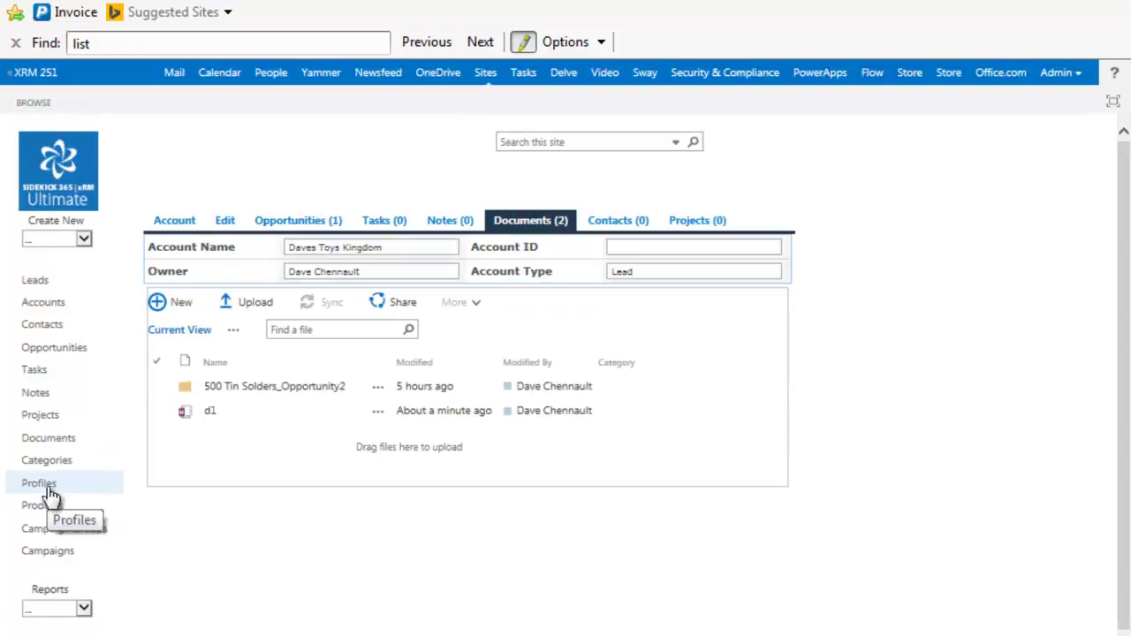
- Create and save a new project named P2 with the start date 05/18/2016
click(43, 415)
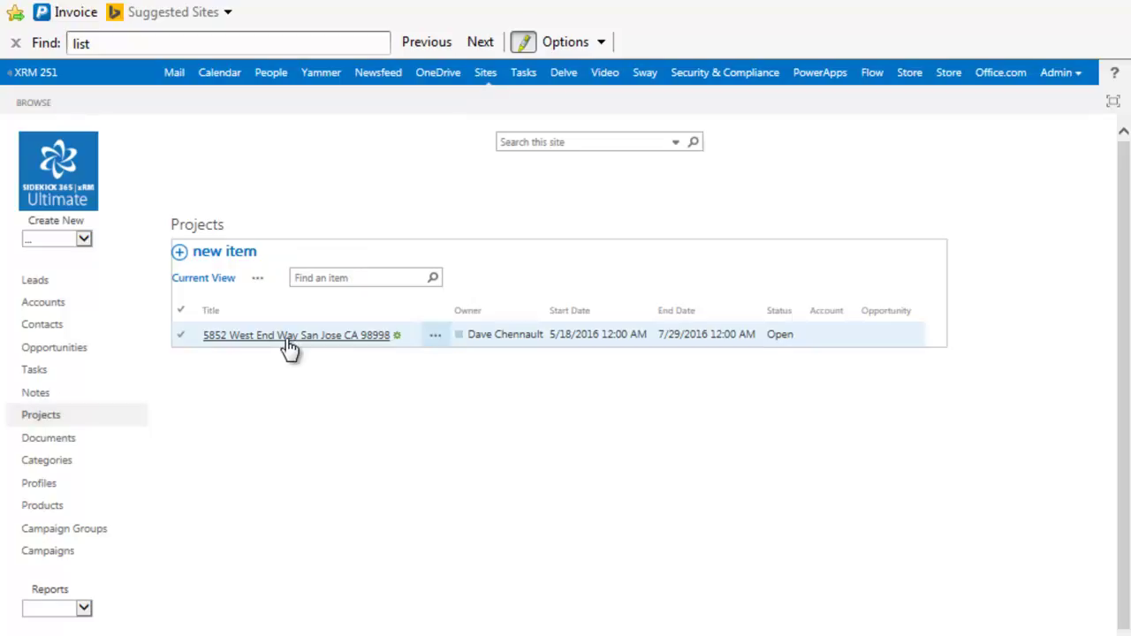
click(214, 254)
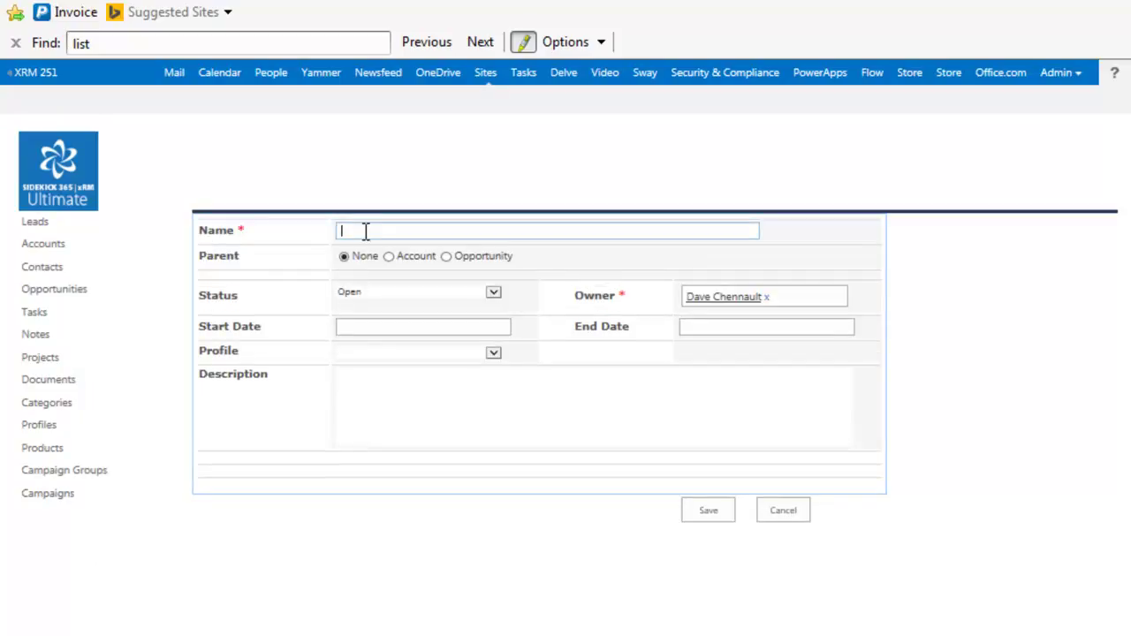
text(P2)
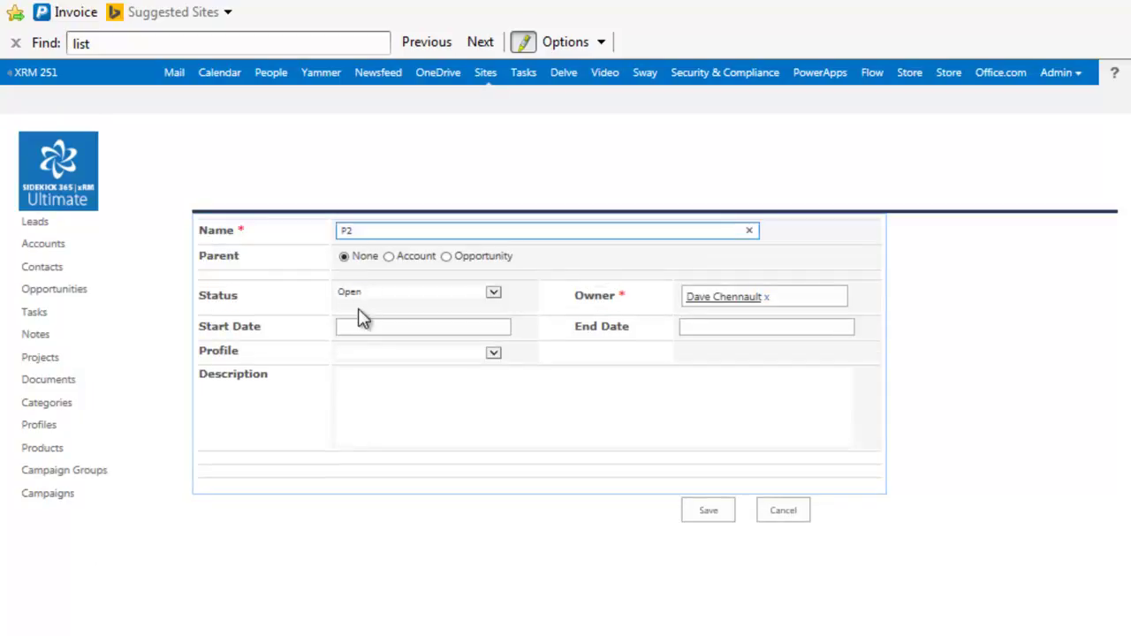
click(371, 325)
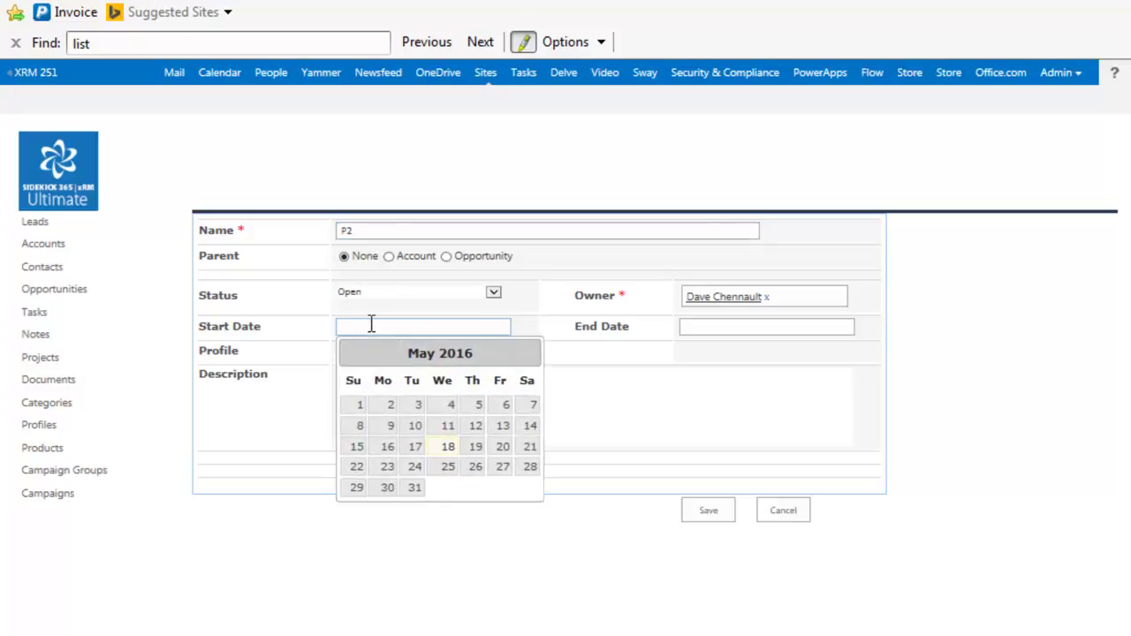
click(444, 447)
click(708, 516)
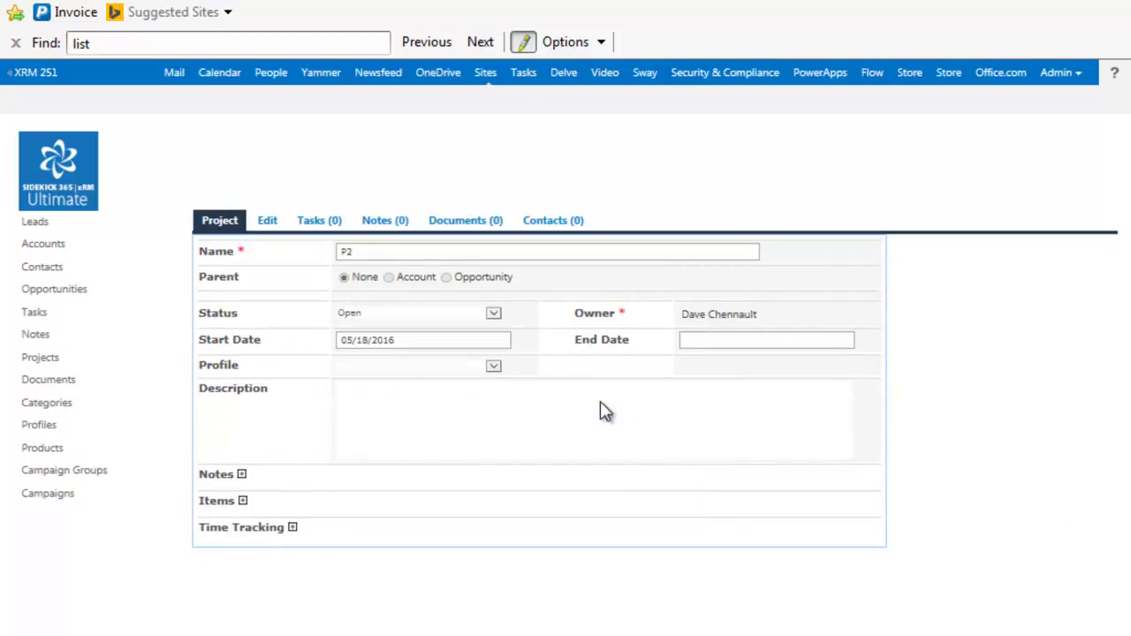
- Create a home inspection workbook from the HI1 content type in the P2 project's documents and name it Dave1
click(471, 225)
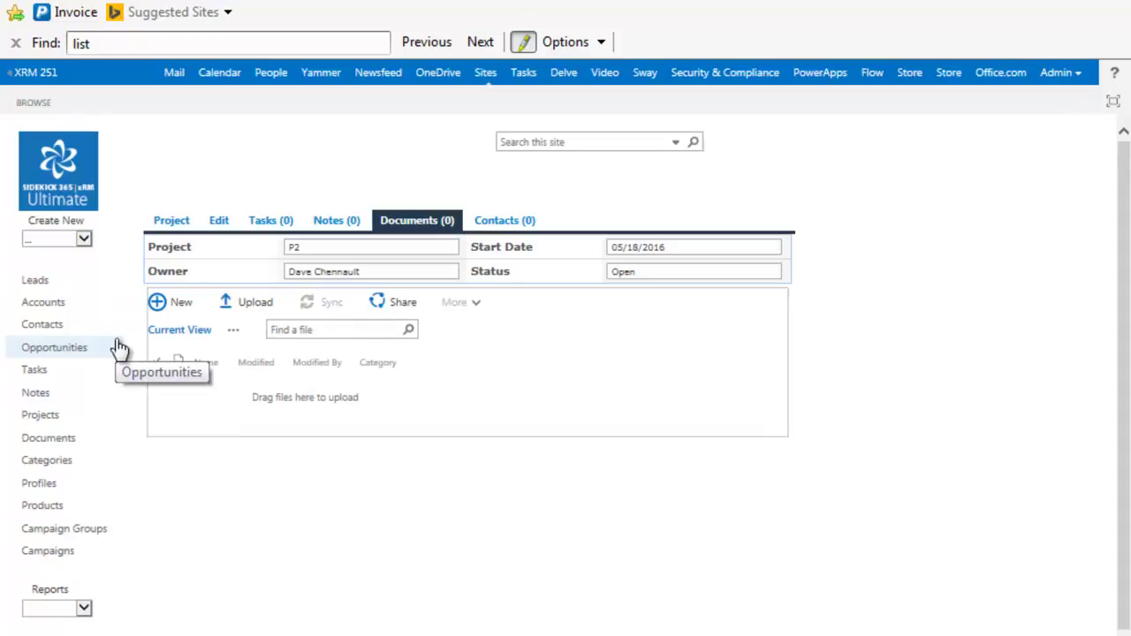
click(180, 310)
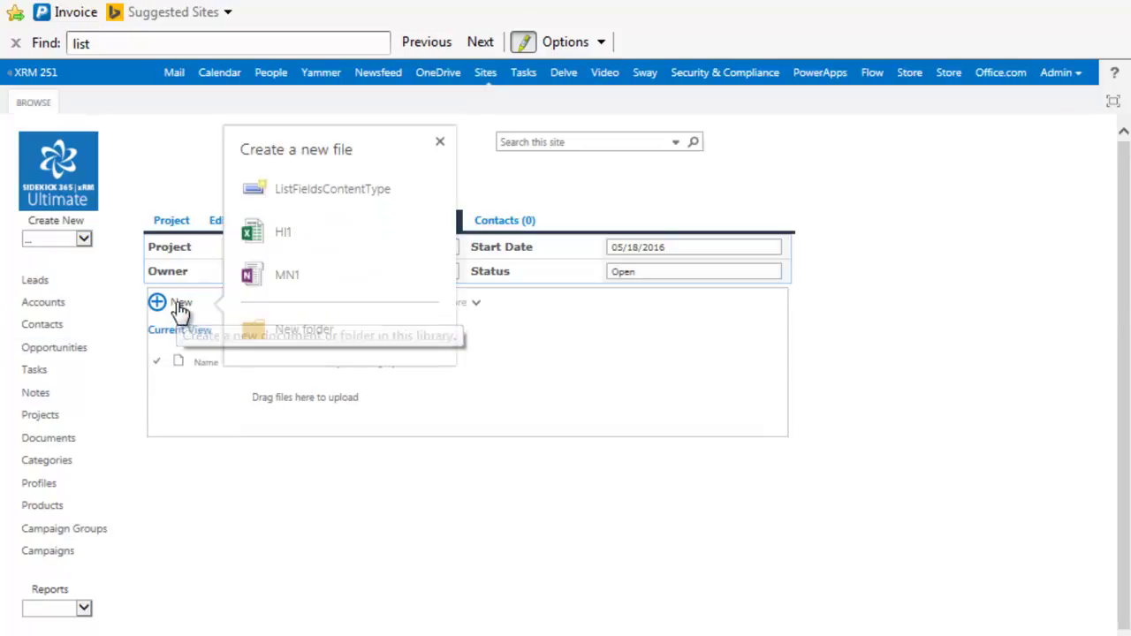
click(276, 237)
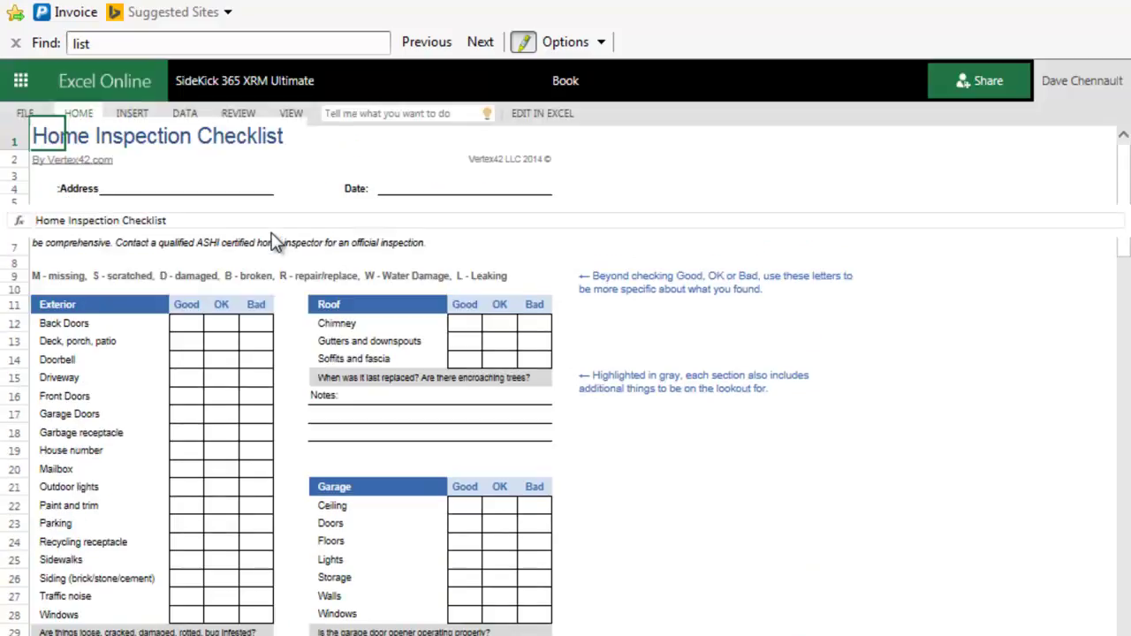
click(566, 81)
text(Dave1)
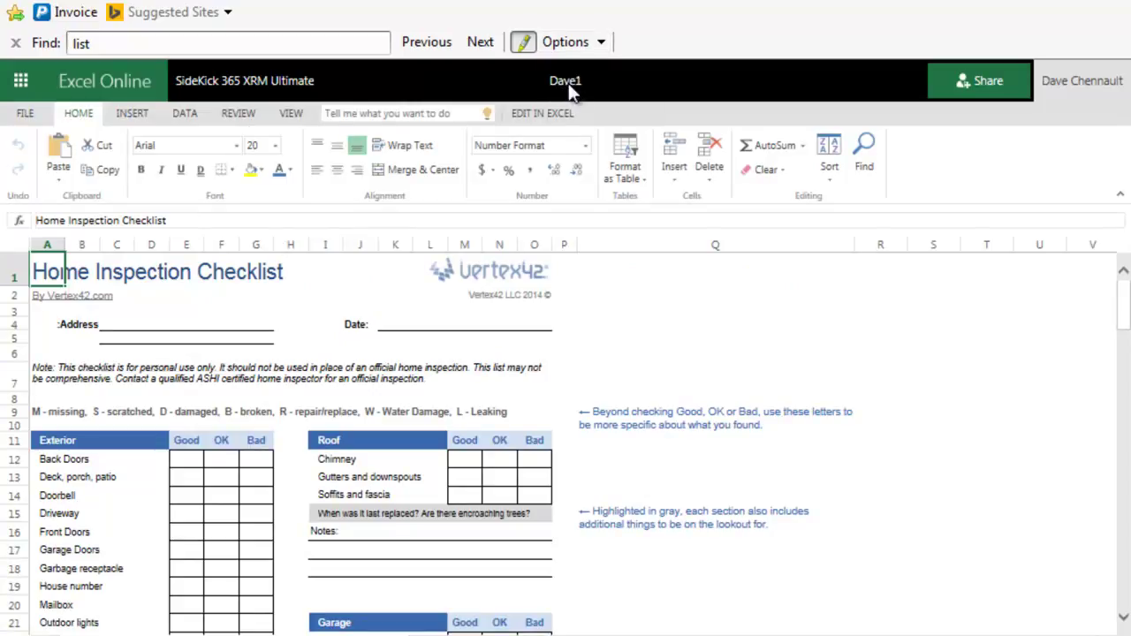
- Fill in the two Address lines of the checklist with the property's street address and its city, state and zip code
click(113, 324)
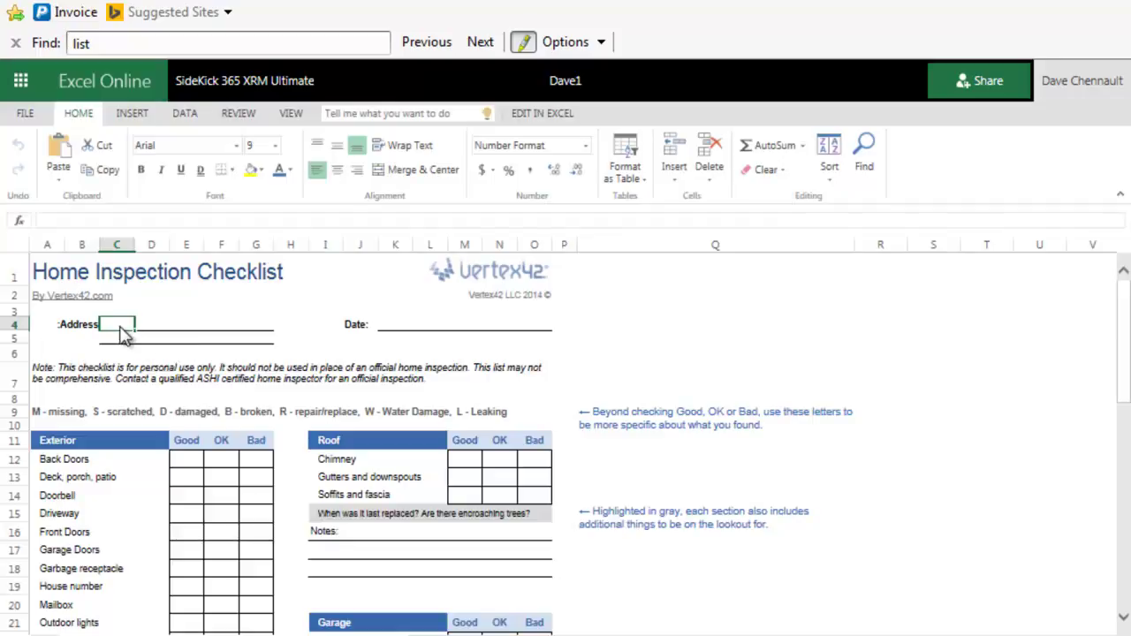
text(12)
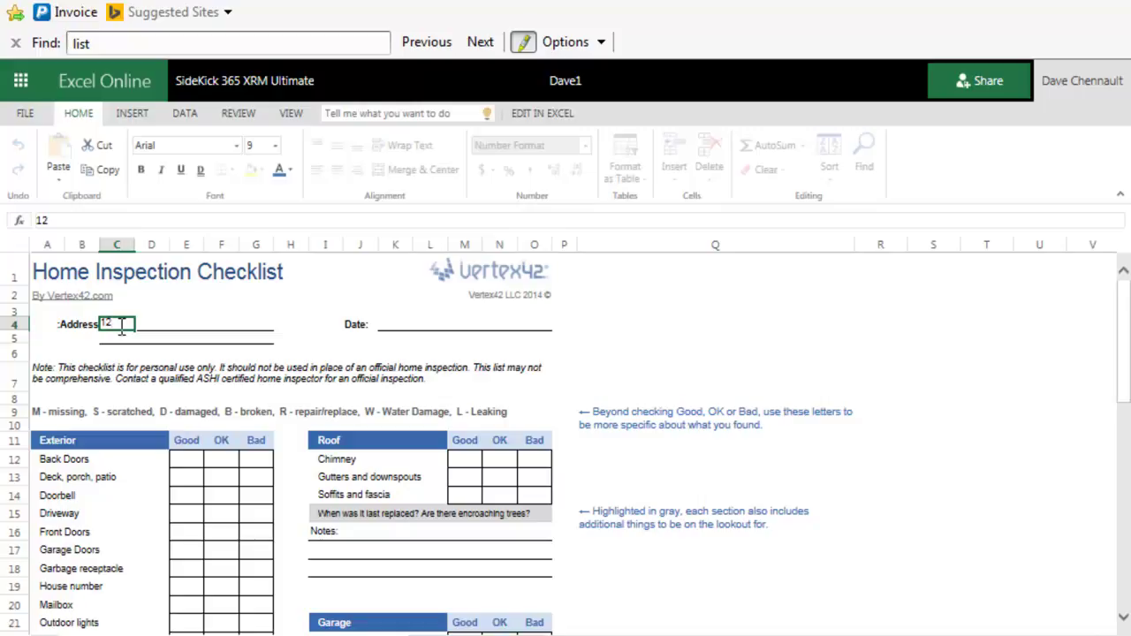
text(34 First Street)
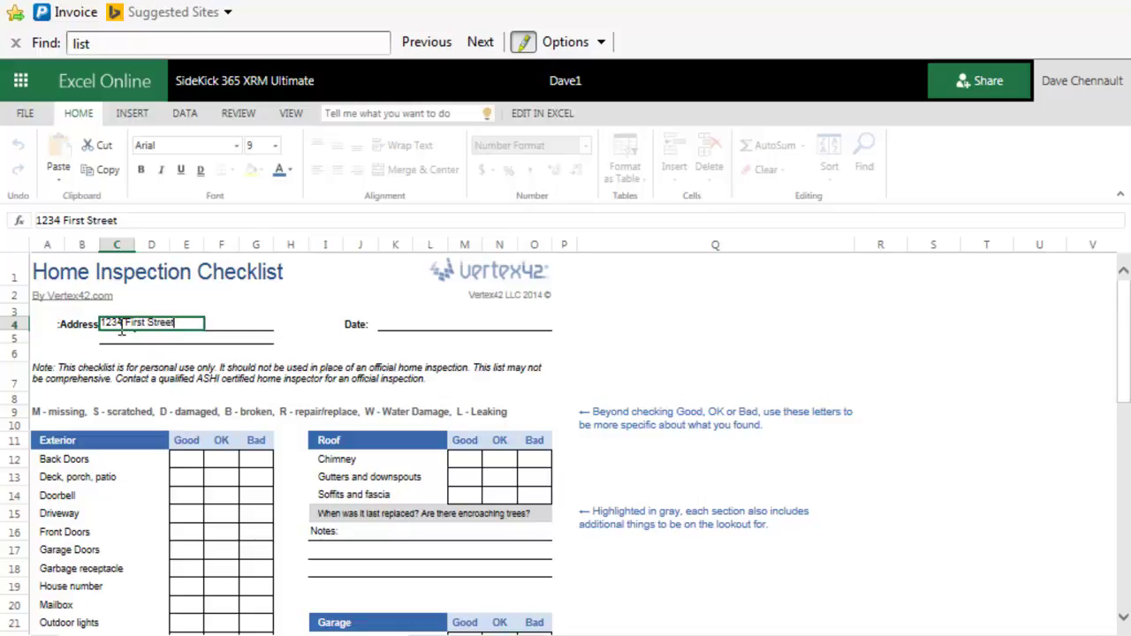
click(113, 344)
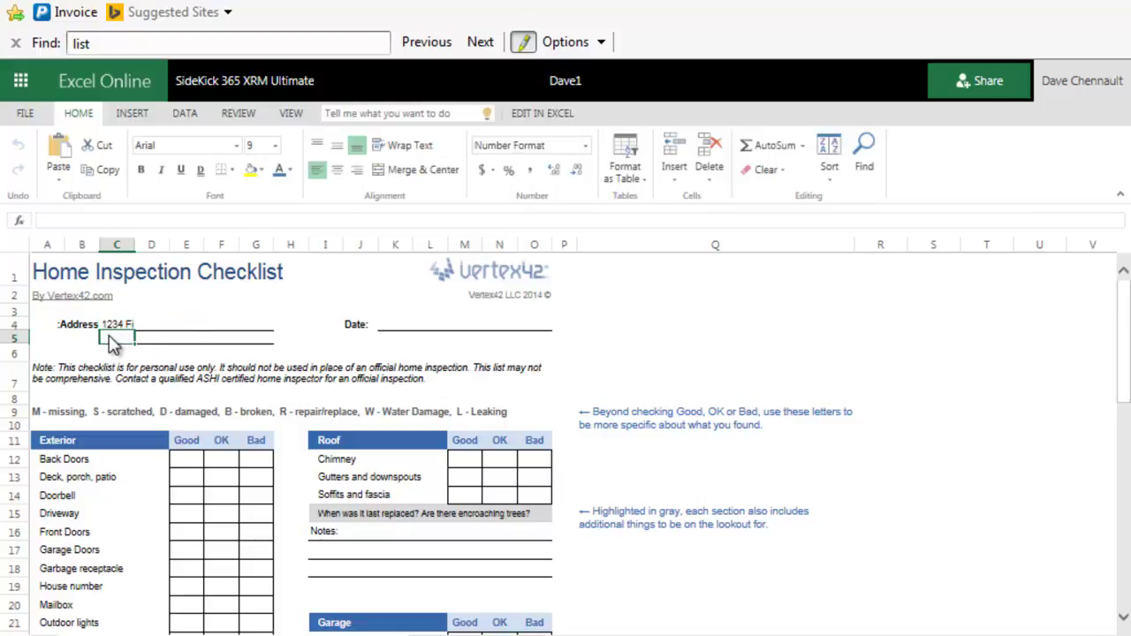
text(Santa Ana, CA 98998)
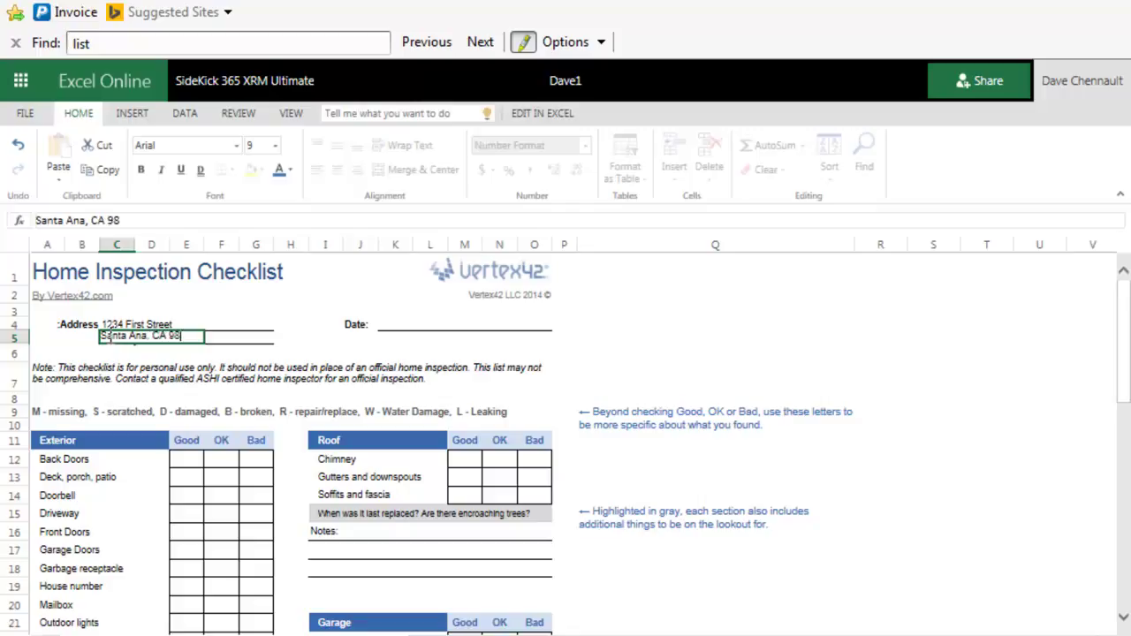
- Mark Deck, porch, patio as Bad and Back Doors as Good with an X in the Exterior section
click(261, 485)
text(X)
click(194, 464)
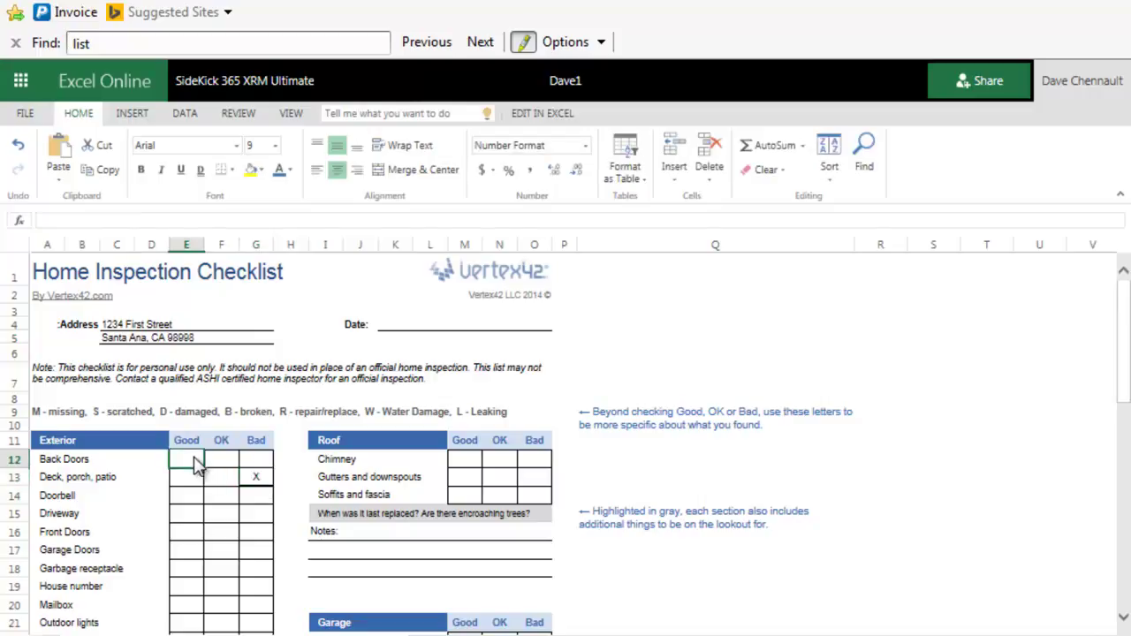
text(X)
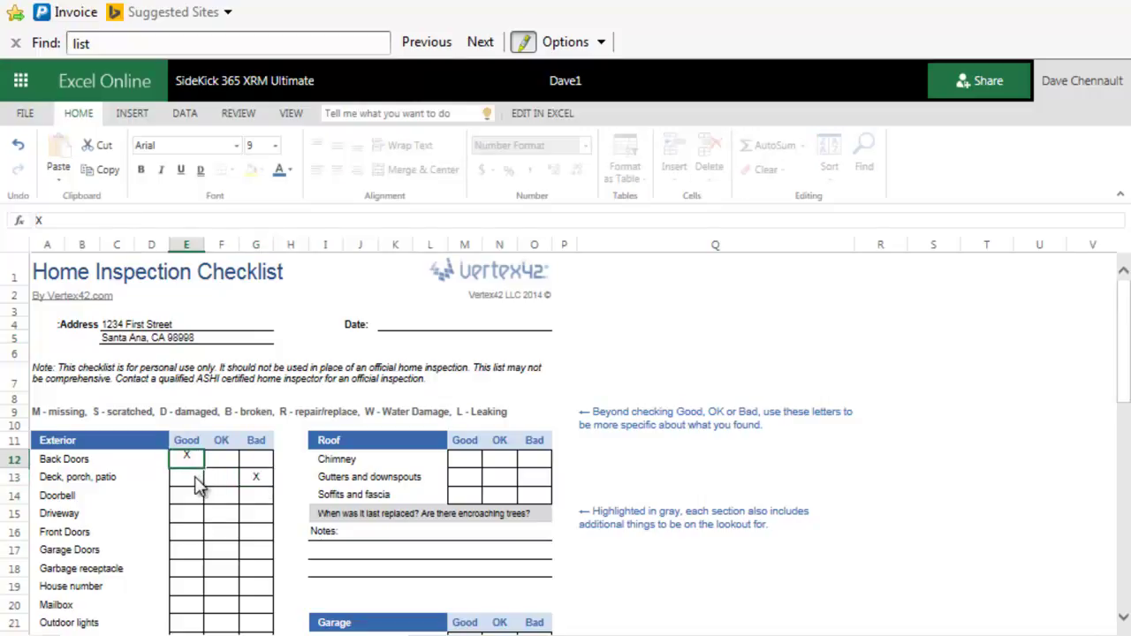
- Mark Doorbell as Good in the Exterior section and Chimney as Good in the Roof section with an X
key(Return)
click(194, 499)
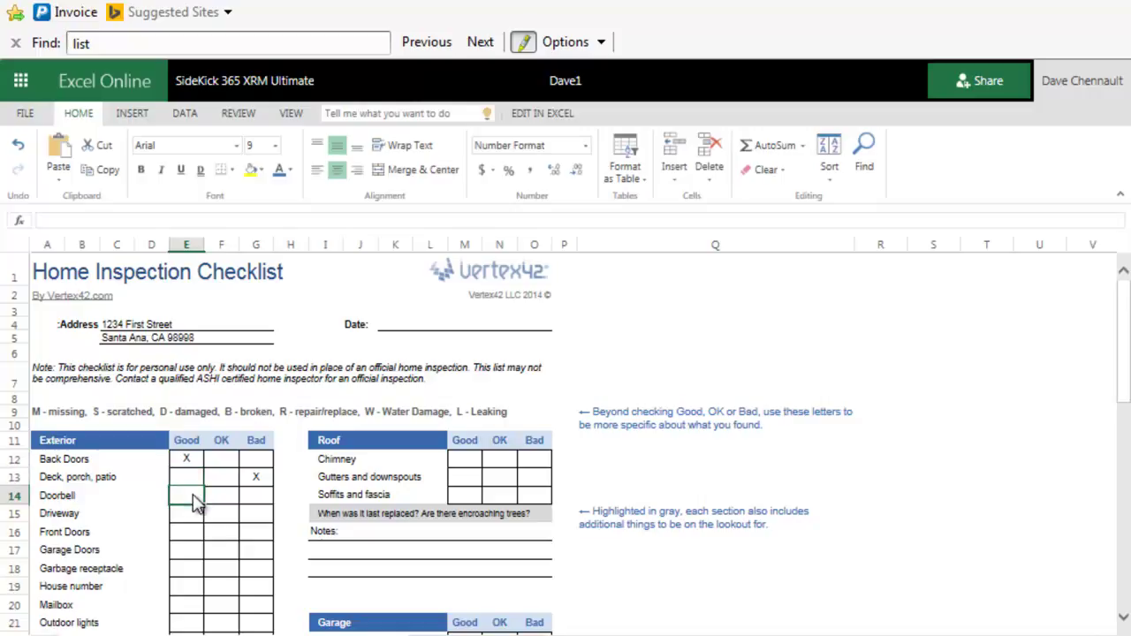
text(X)
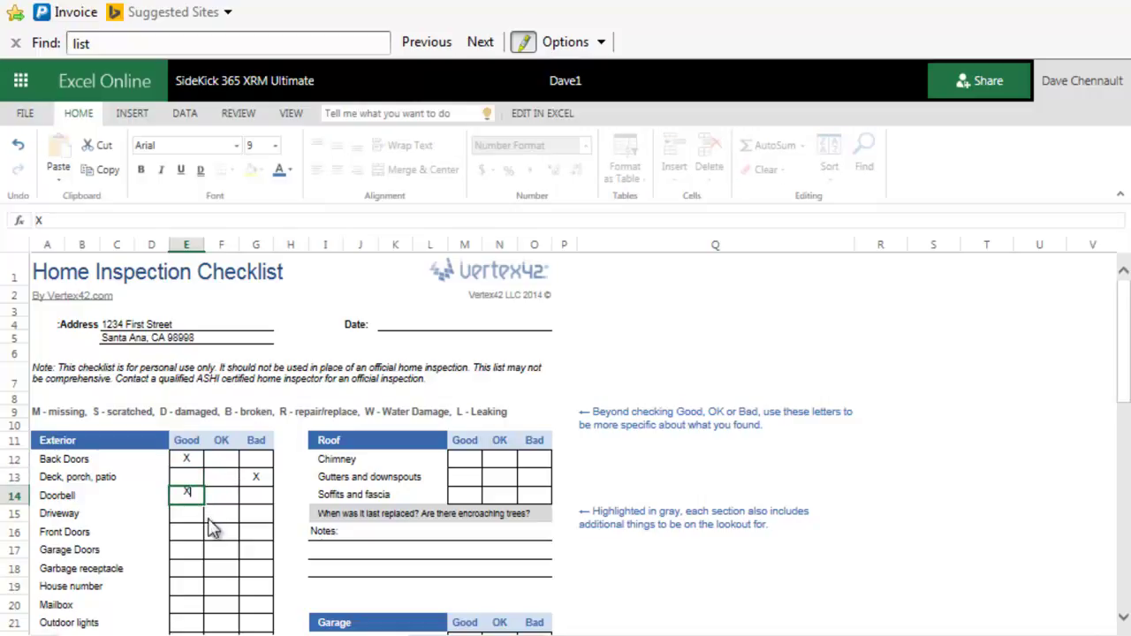
click(193, 533)
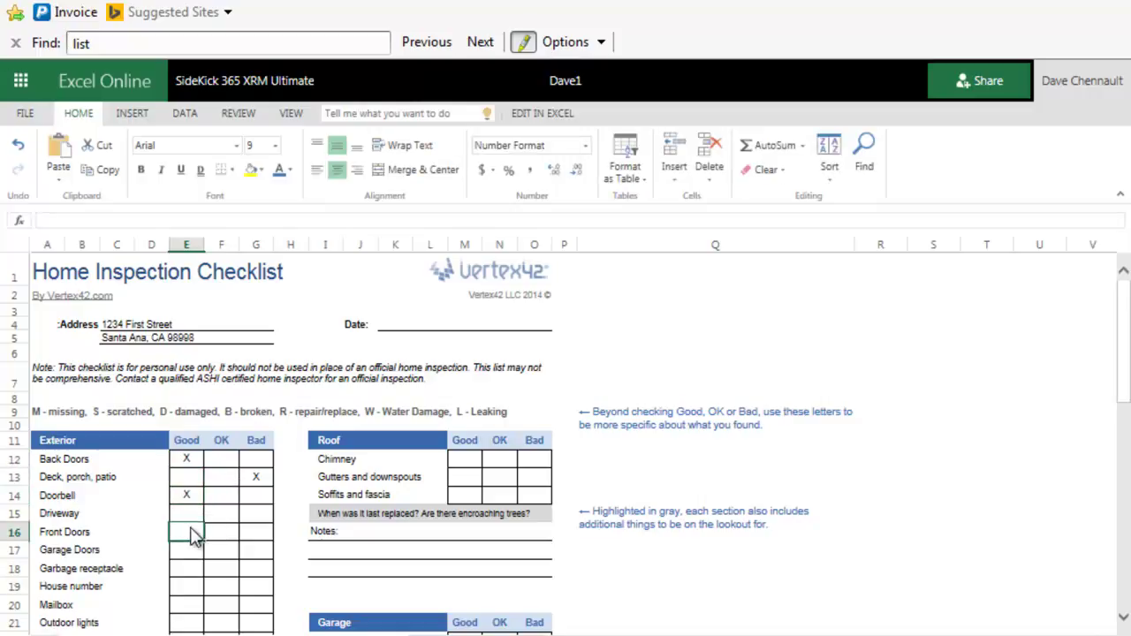
scroll(194, 535, down, 9)
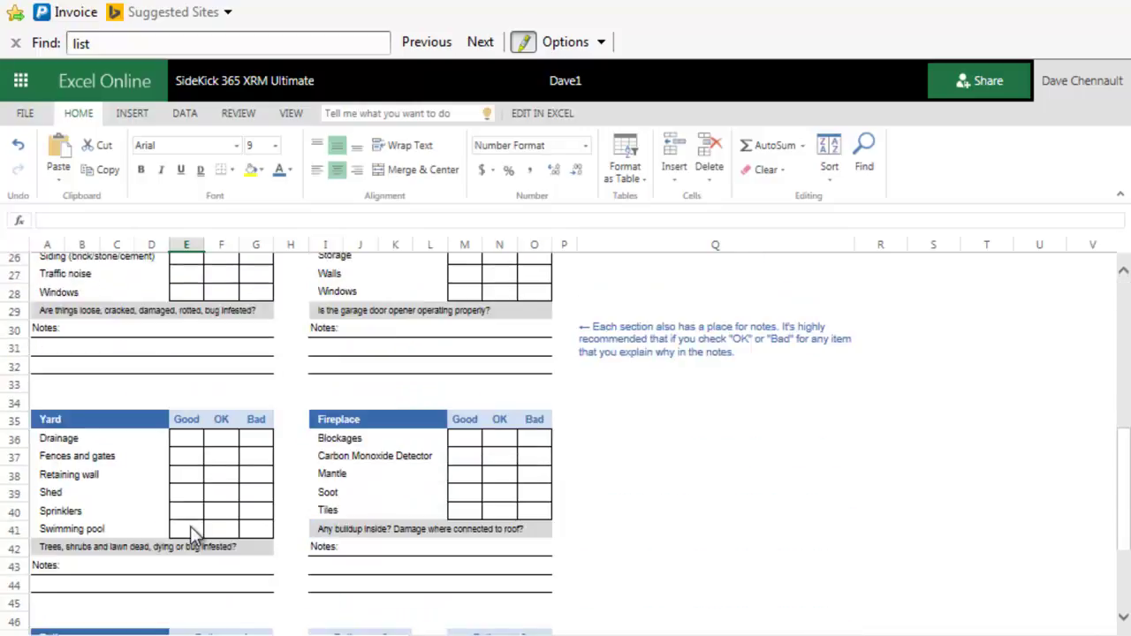
scroll(196, 534, down, 4)
scroll(197, 535, up, 5)
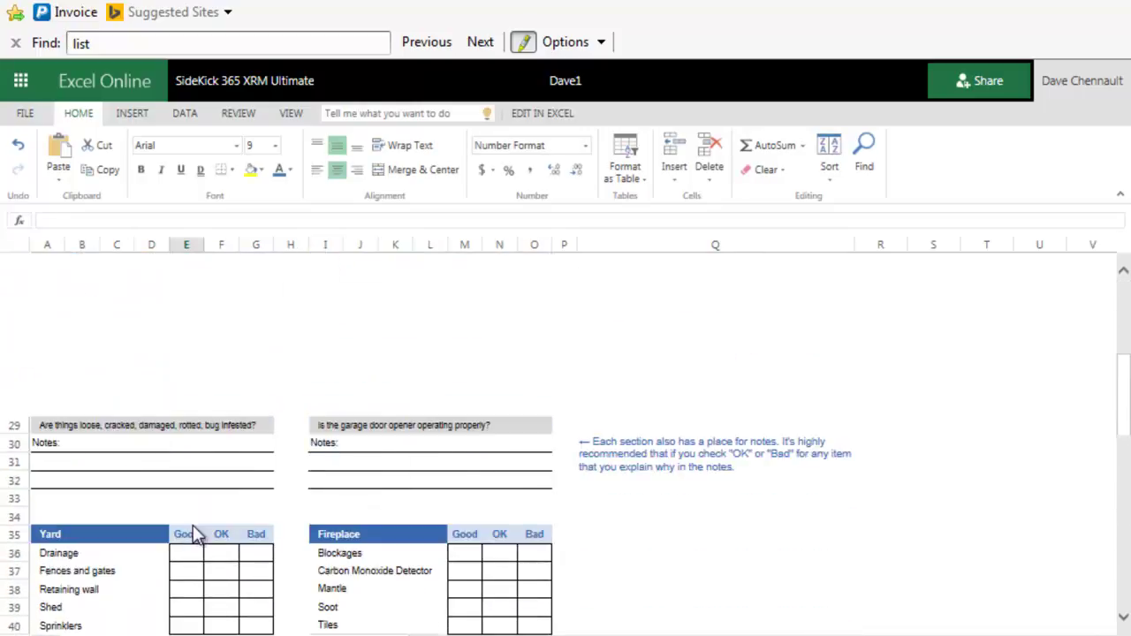
scroll(193, 525, up, 6)
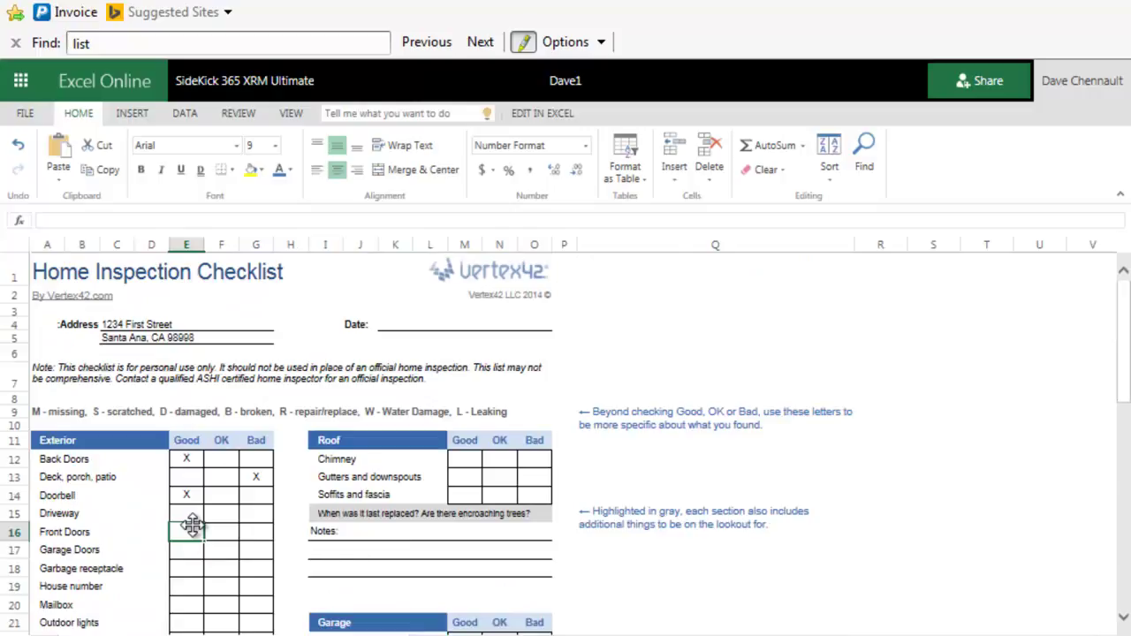
click(475, 465)
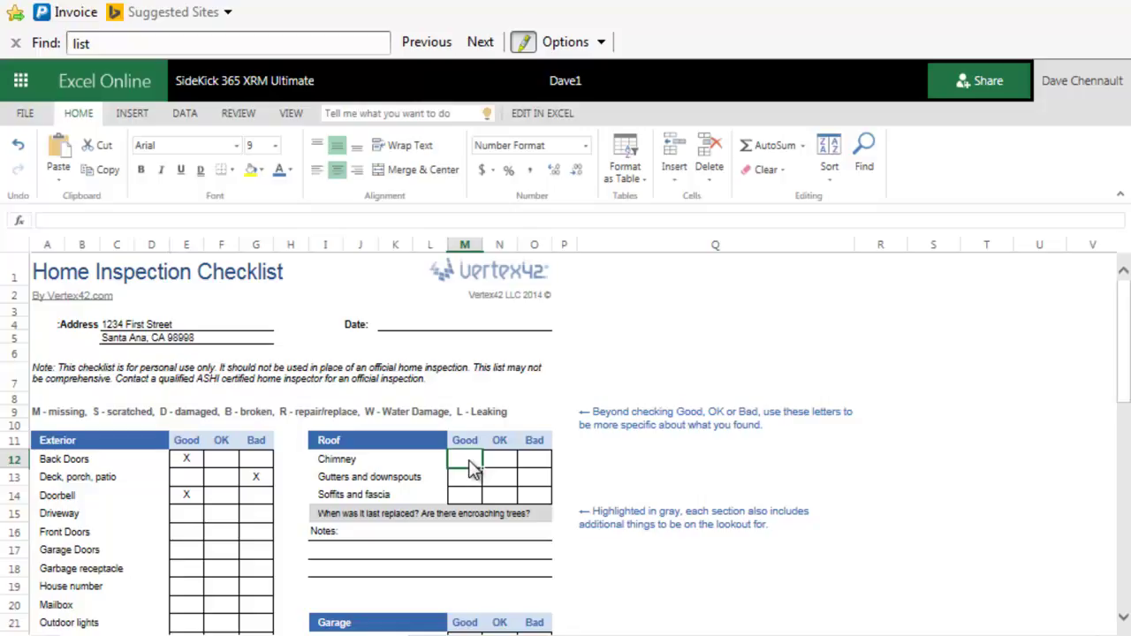
text(X)
click(463, 480)
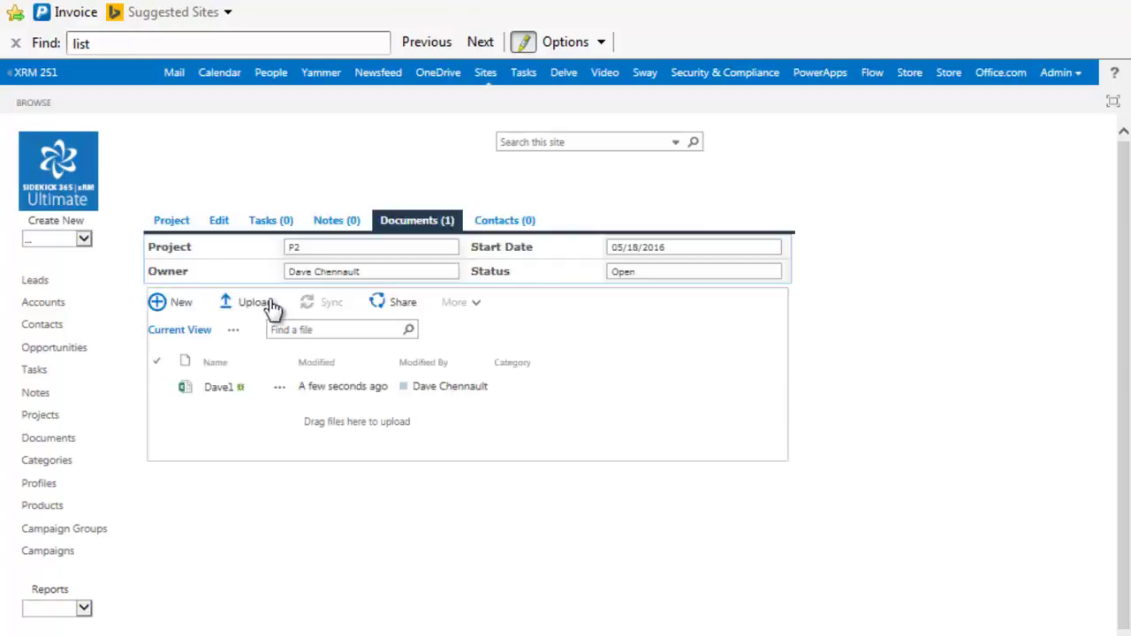
- Reopen the Dave1 workbook from the P2 project's documents for editing in the browser
click(220, 389)
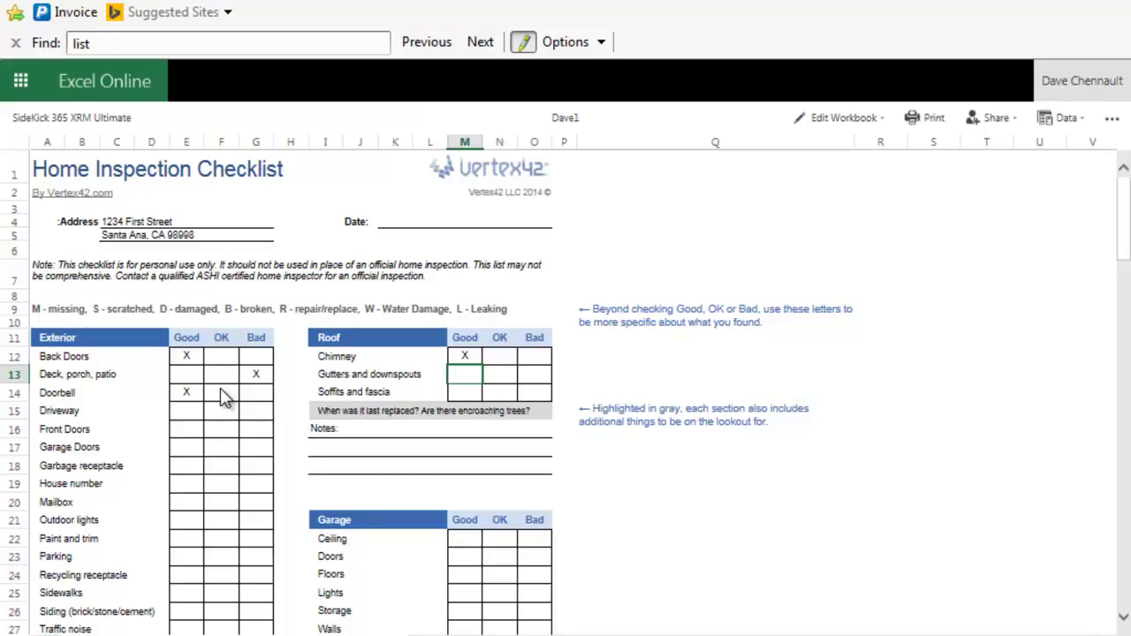
click(844, 120)
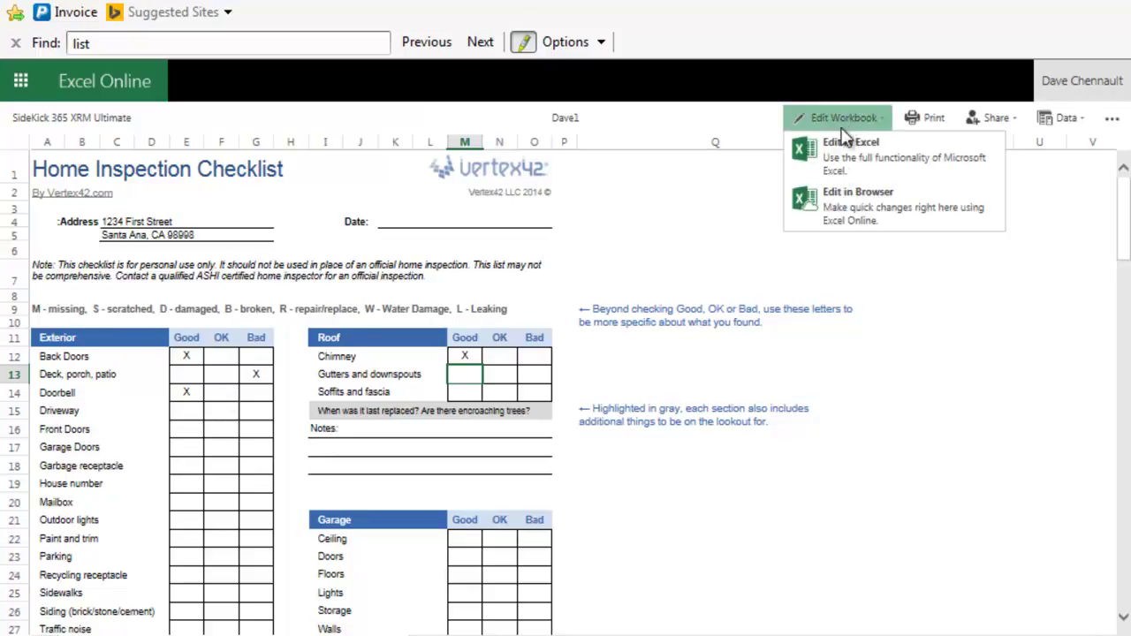
click(844, 207)
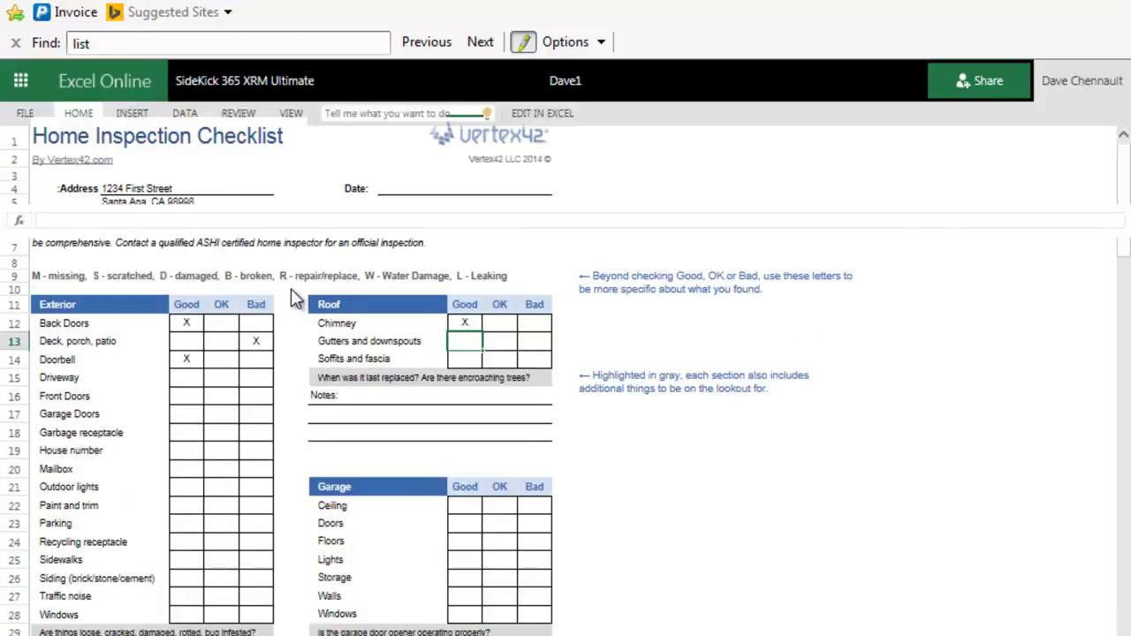
- In the Exterior section, mark Driveway and Front Doors as Good and Garage Doors and Garbage receptacle as OK with an X
click(192, 515)
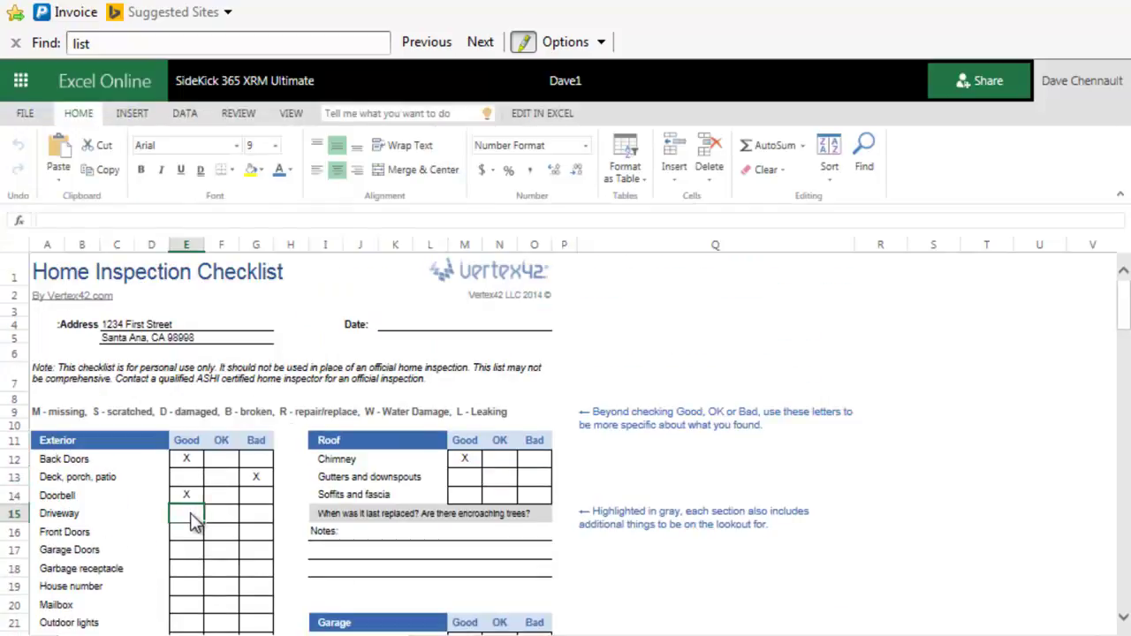
text(X)
click(188, 537)
text(X)
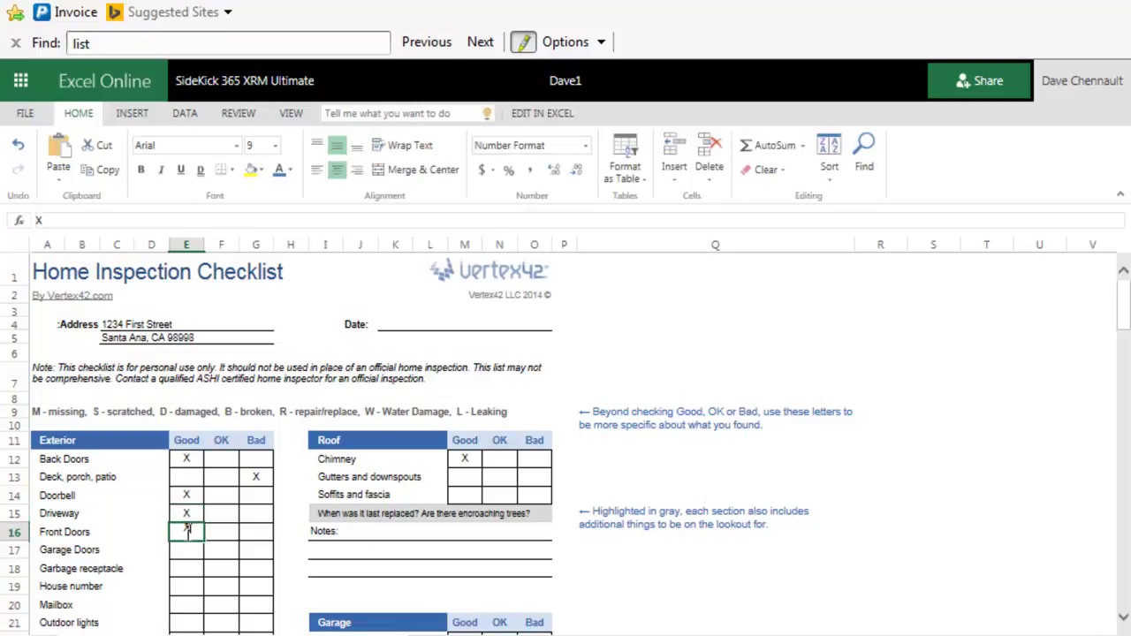
click(216, 554)
text(X)
click(221, 576)
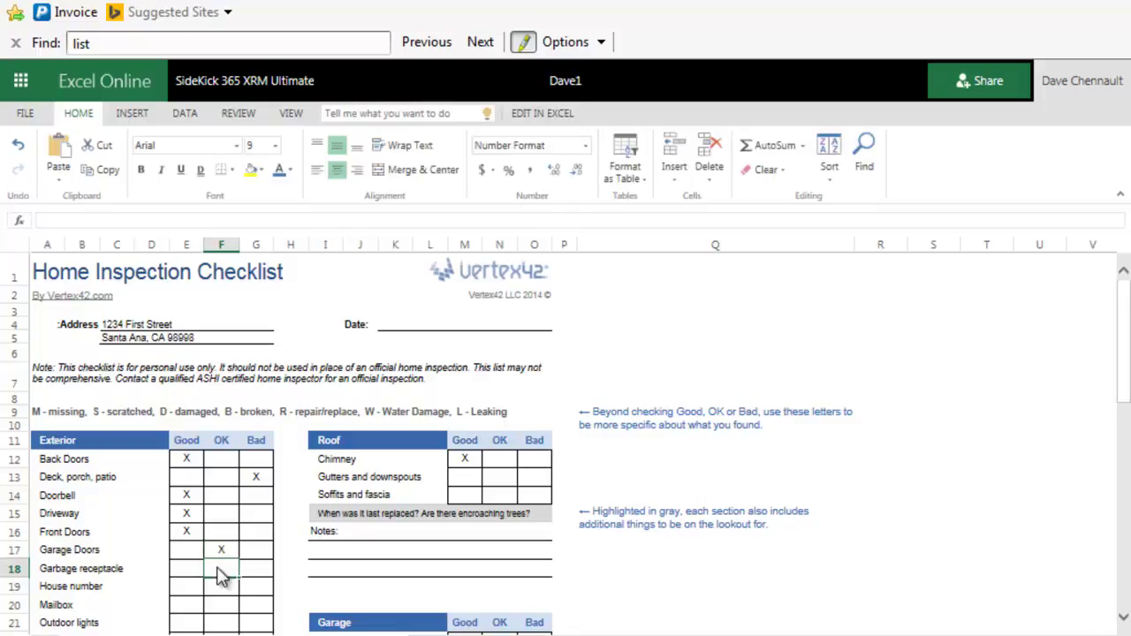
text(X)
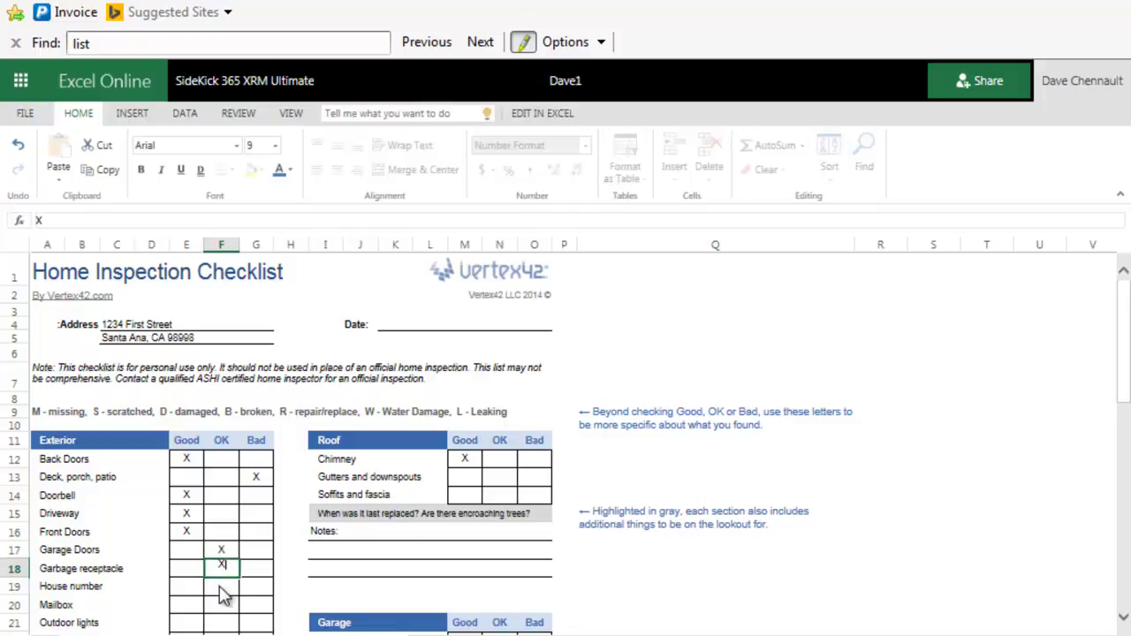
click(221, 588)
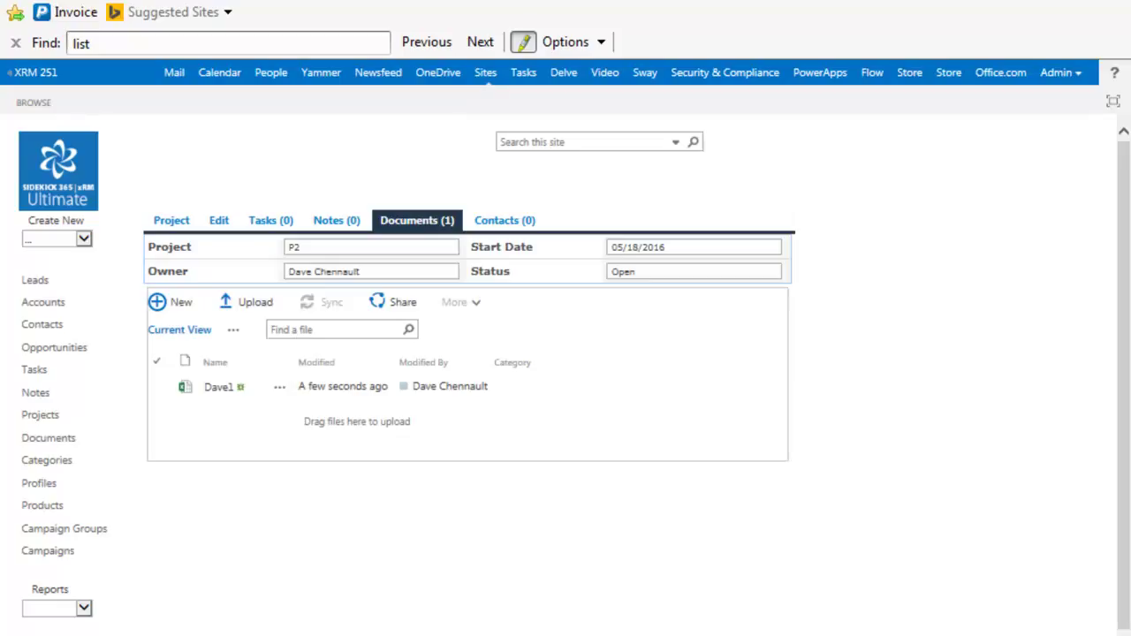
- Check which content types are offered for a new file in the P2 project's documents
click(181, 302)
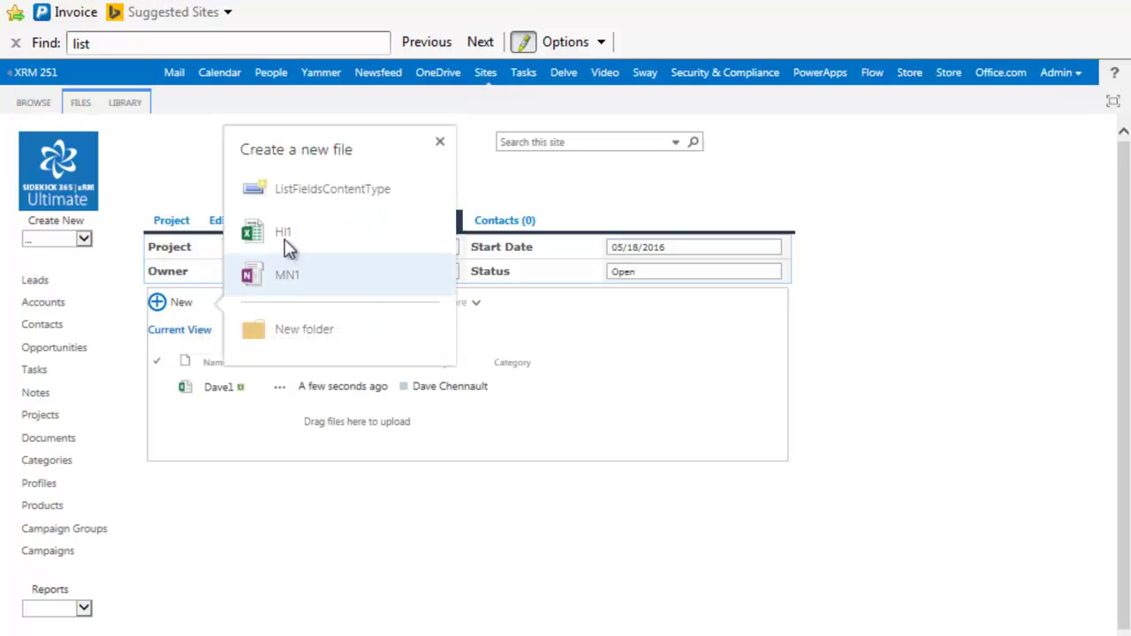
click(168, 149)
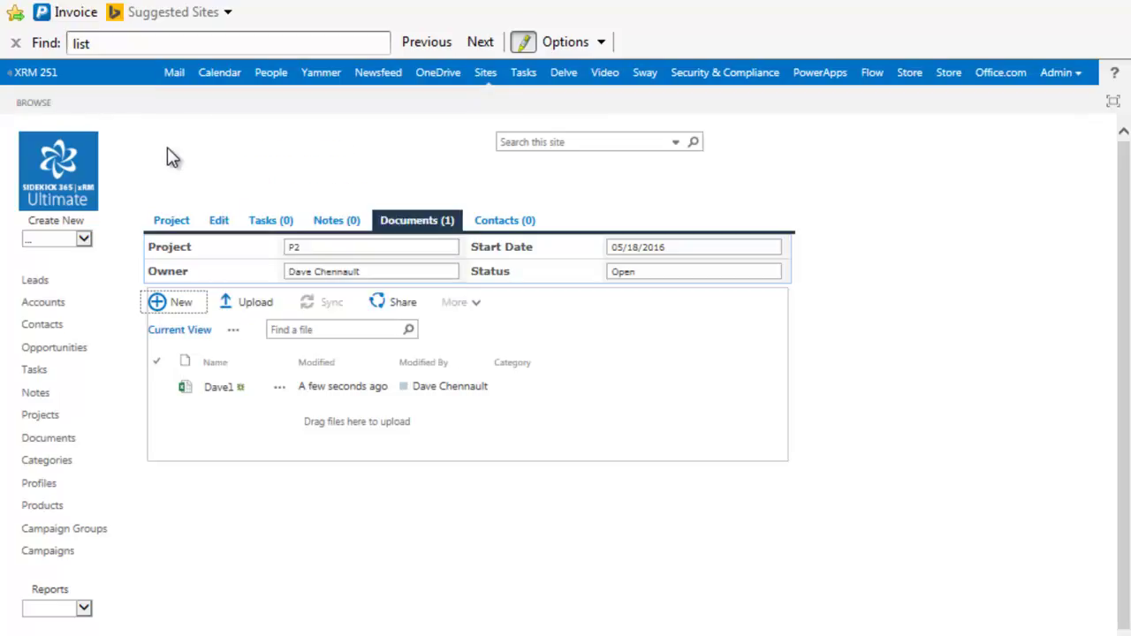
- Open the site content types in the XRM 251 site settings and review the Document Content Types group
click(28, 78)
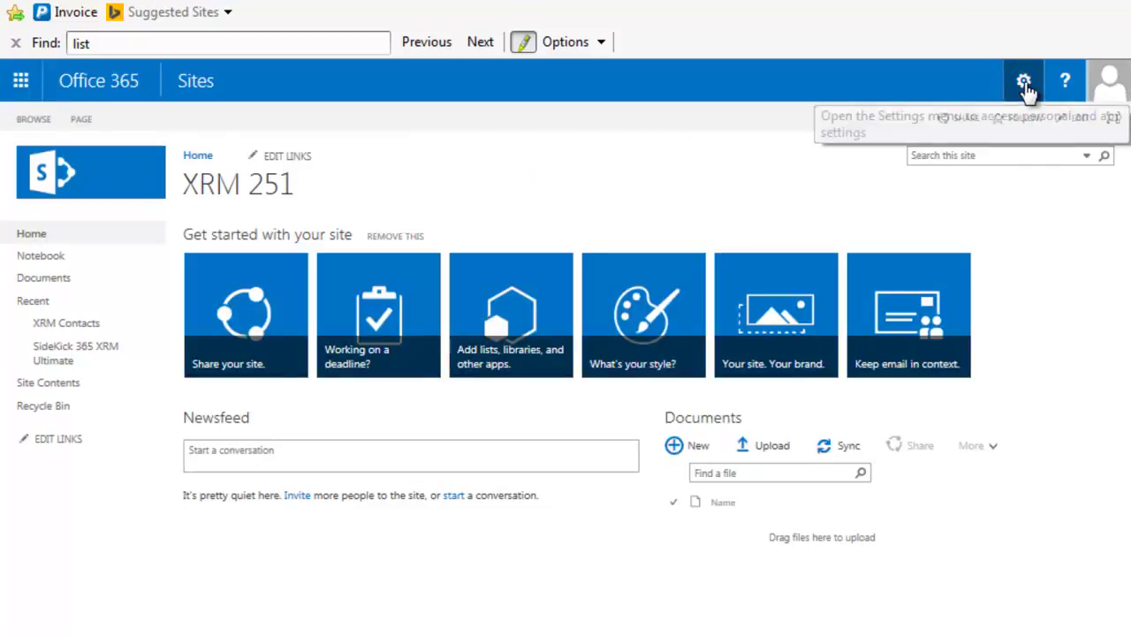
click(1025, 82)
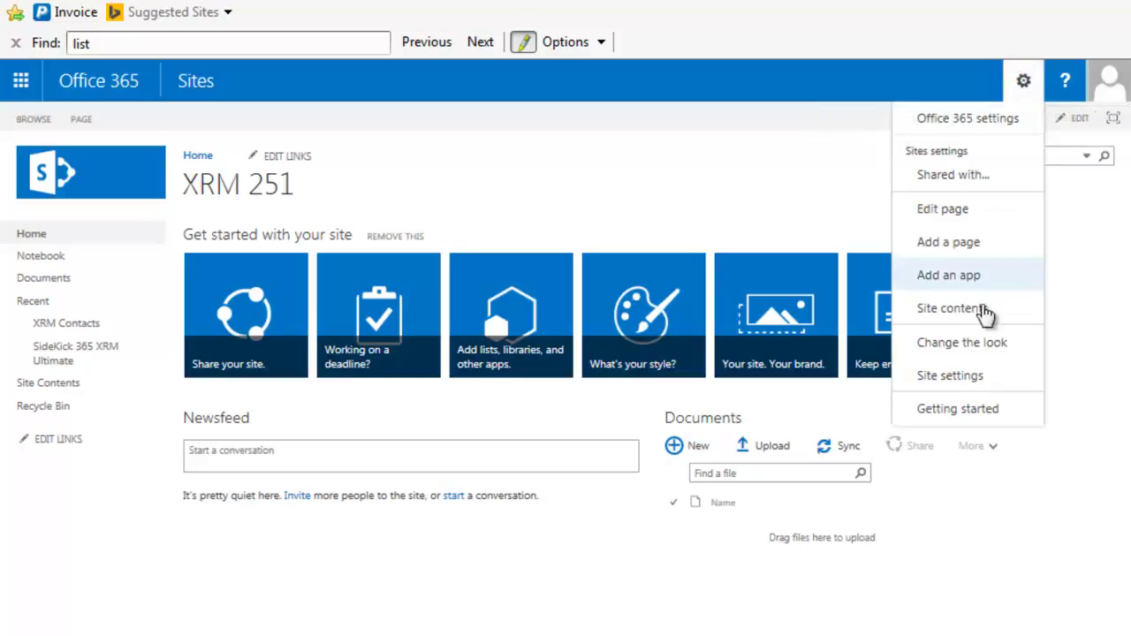
click(970, 386)
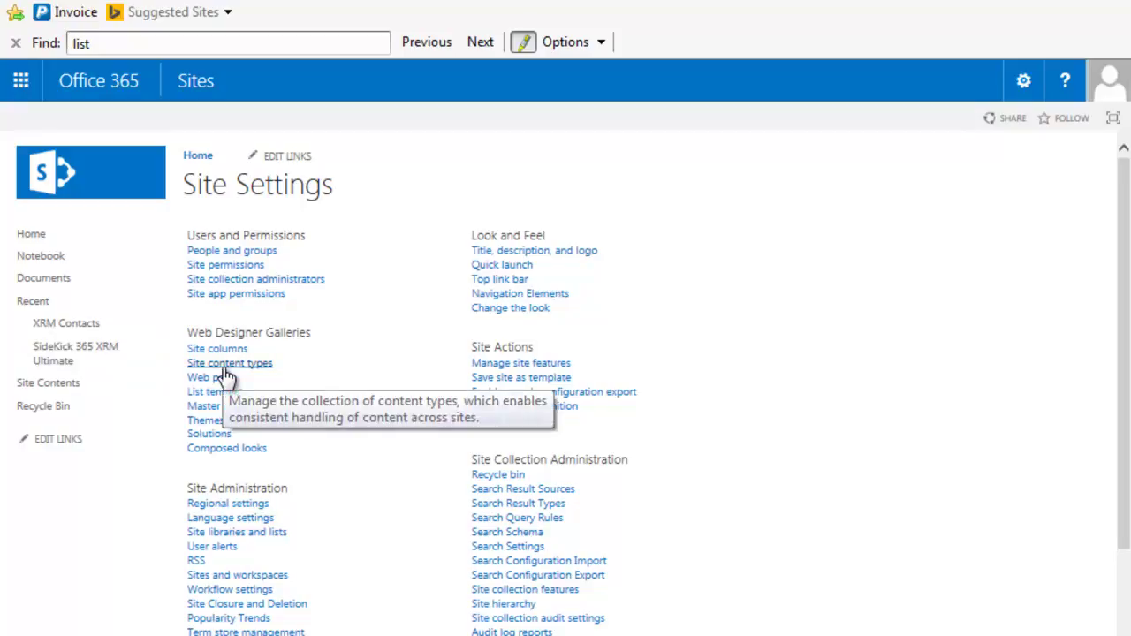
click(226, 364)
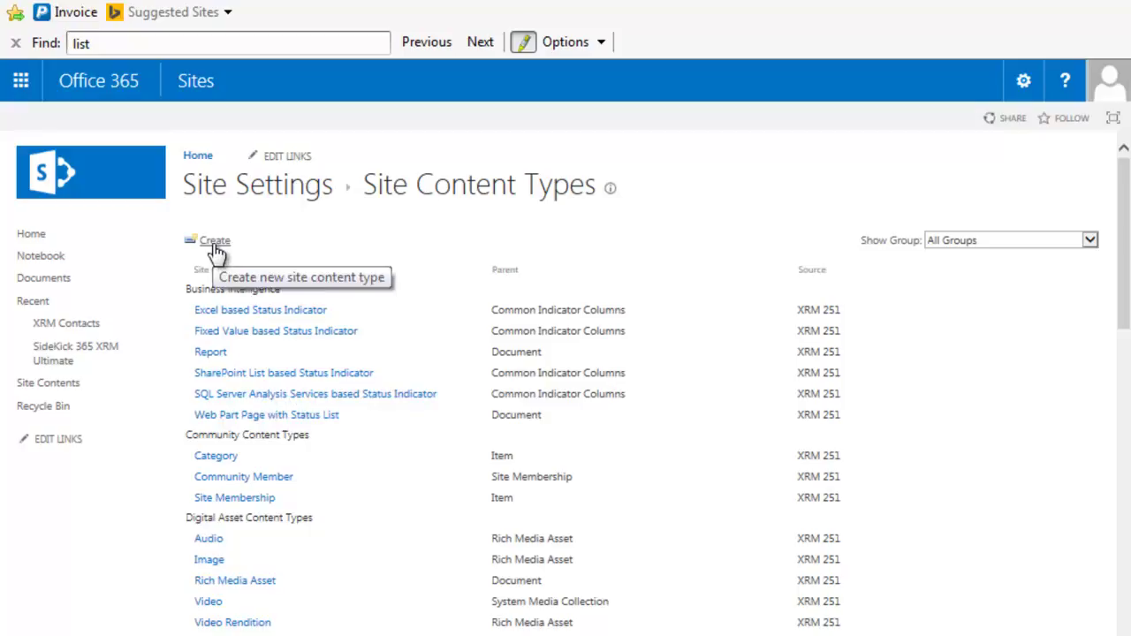
scroll(222, 286, down, 3)
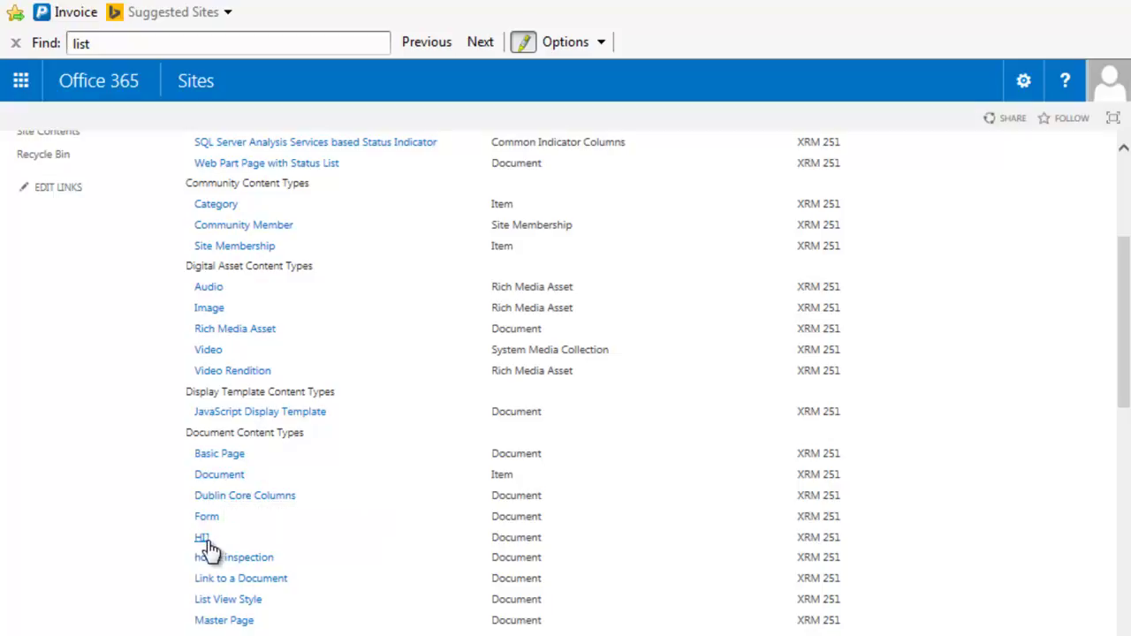
scroll(222, 597, down, 2)
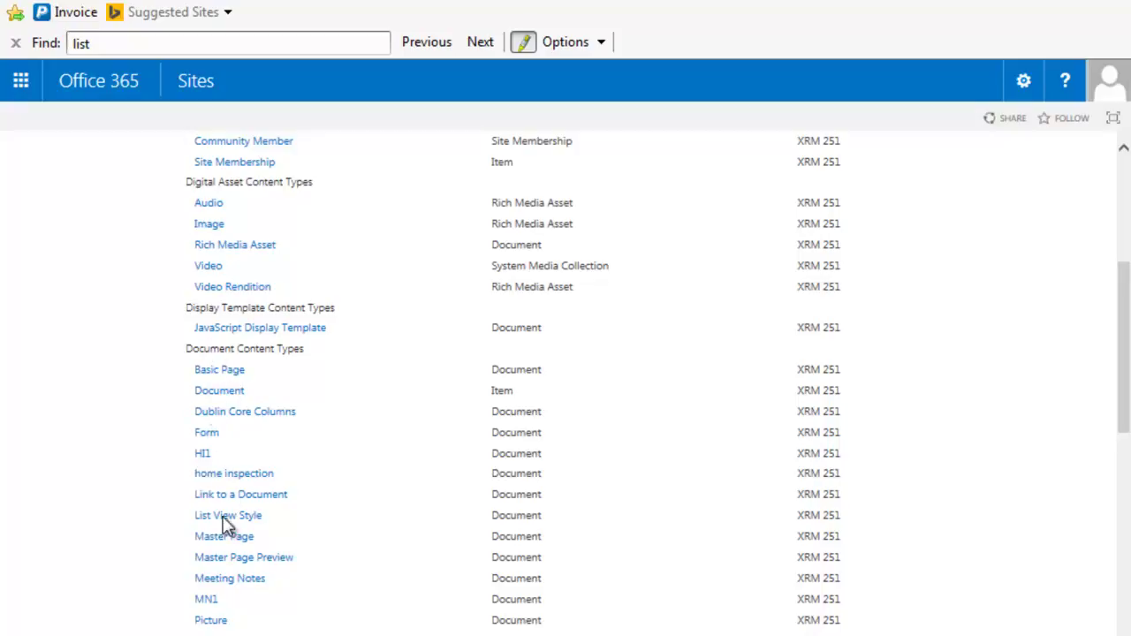
scroll(256, 565, down, 2)
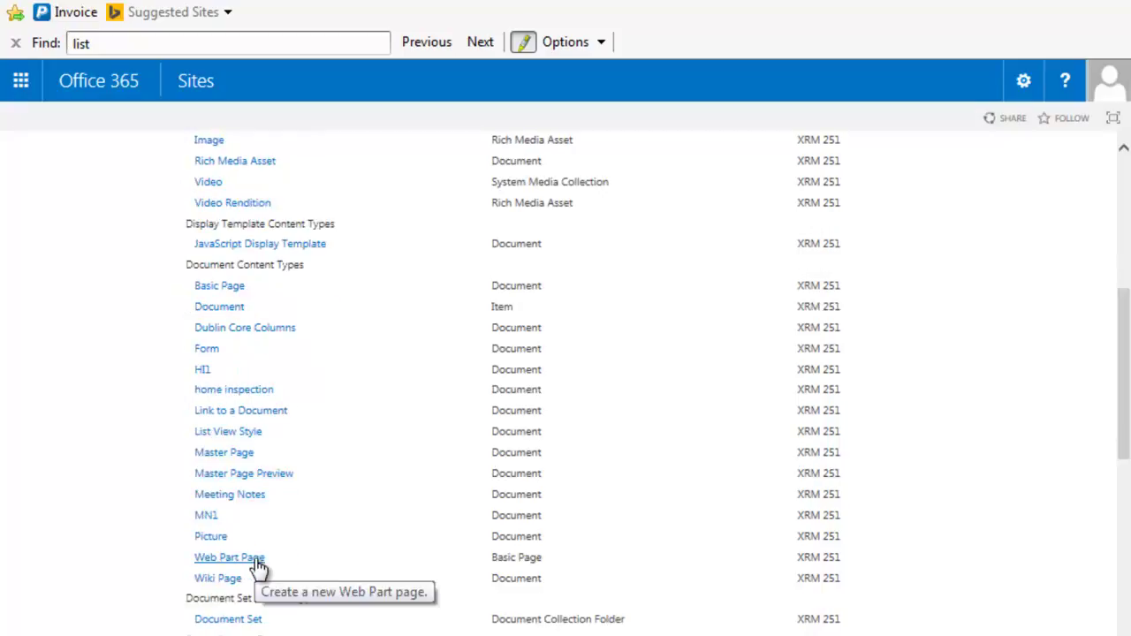
scroll(257, 564, up, 4)
scroll(258, 563, up, 1)
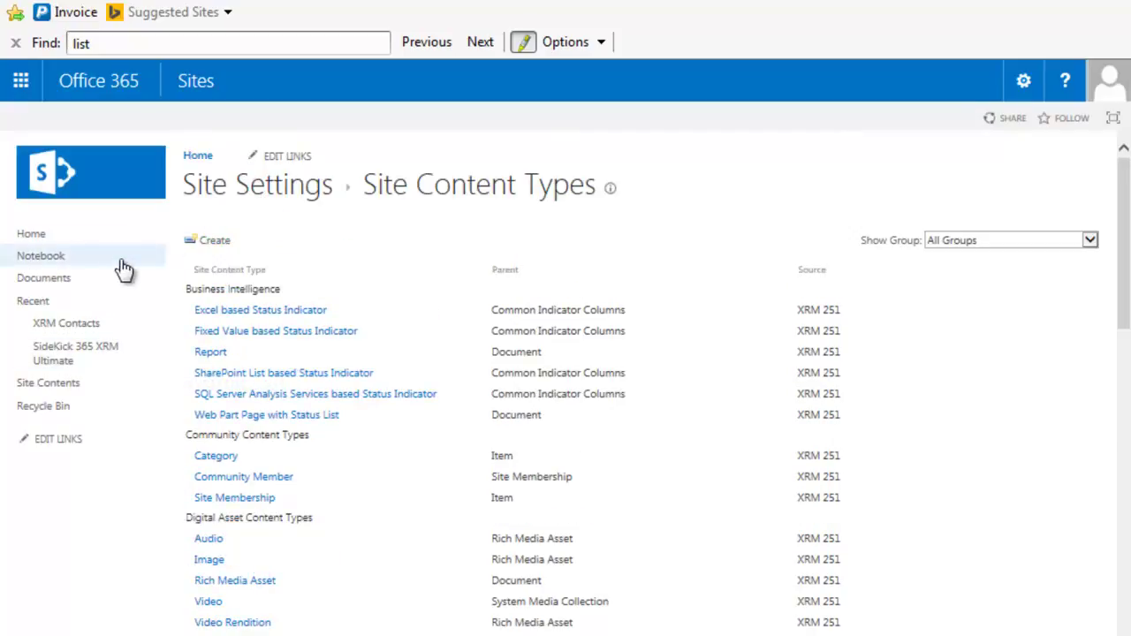
- Return to SideKick 365 XRM Ultimate and open the documents of the Daves Toys Kingdom account
click(78, 346)
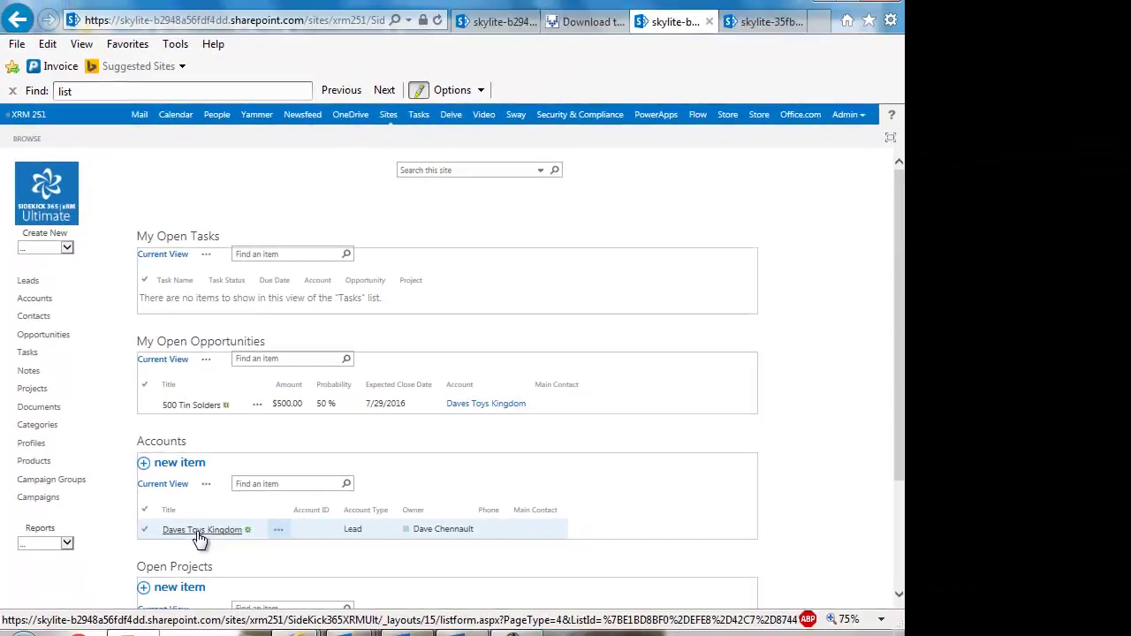
click(200, 535)
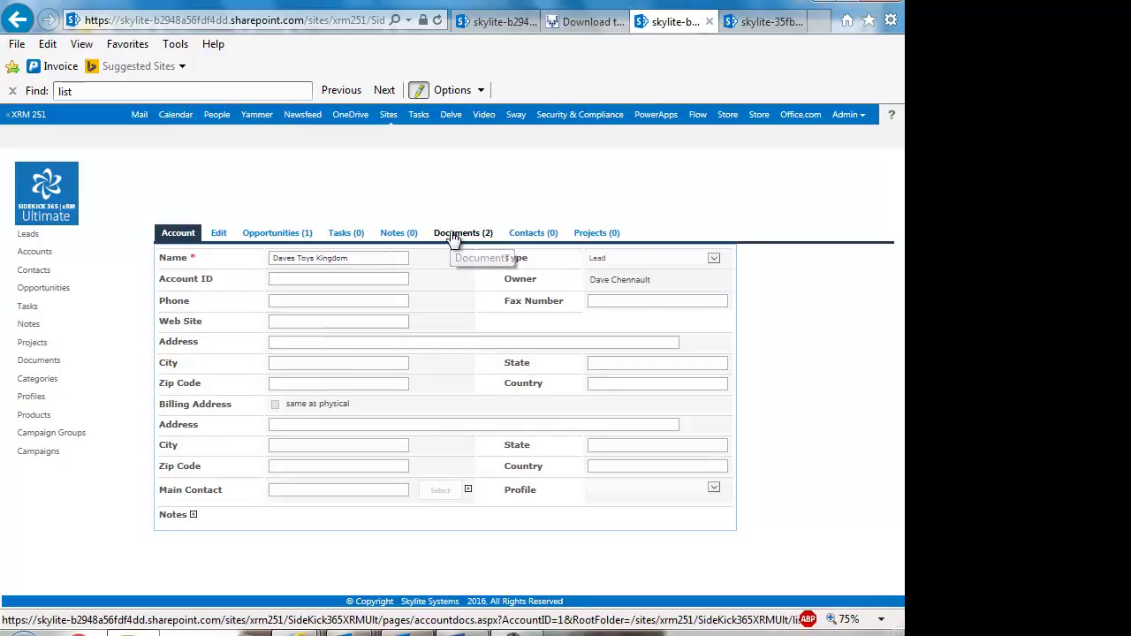
click(446, 235)
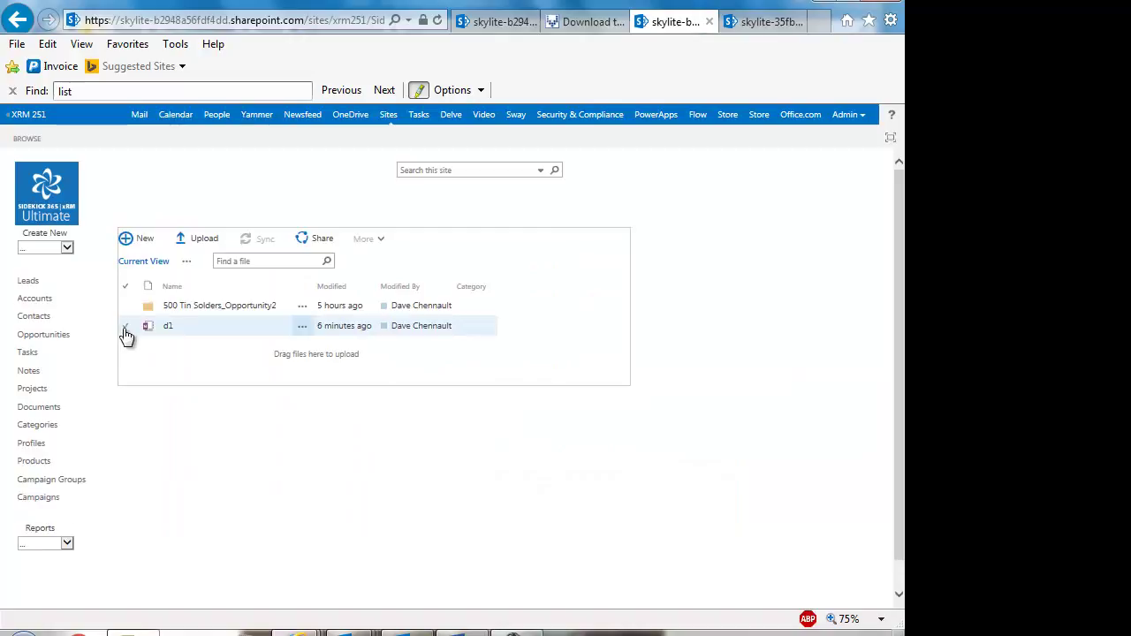
- Open the Documents library settings via the account's document view and go to adding existing site content types
click(125, 326)
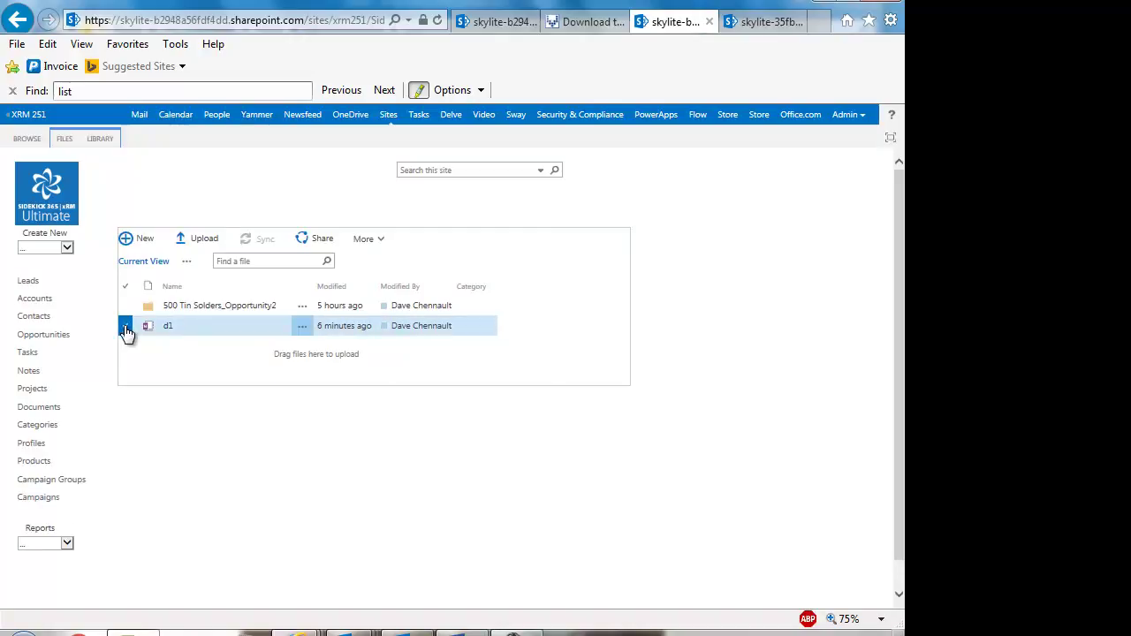
click(101, 139)
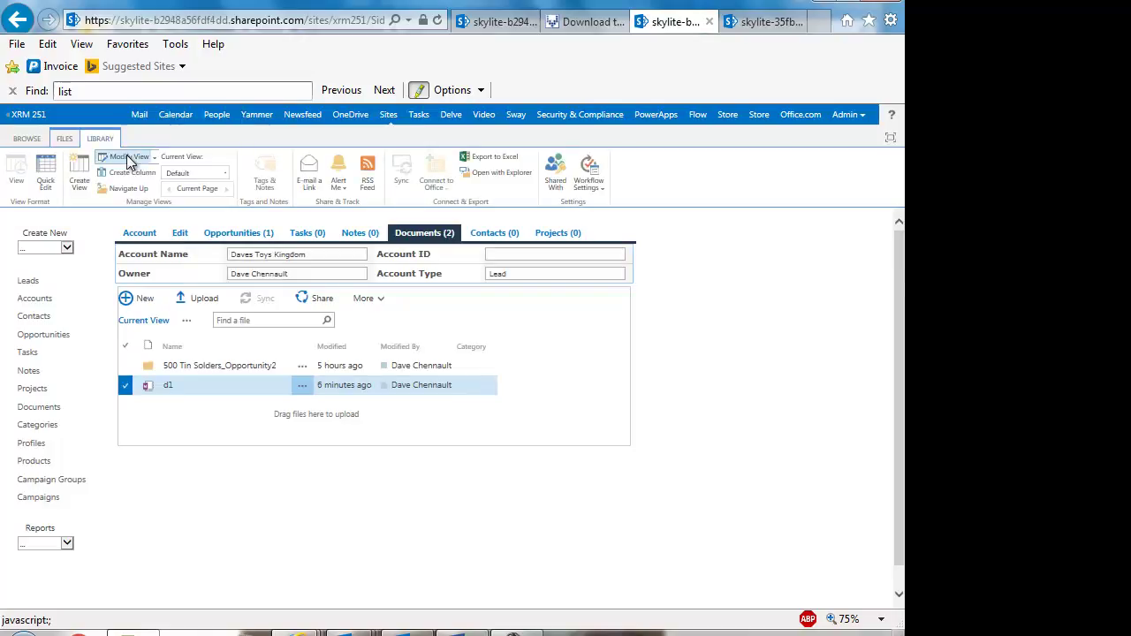
click(129, 158)
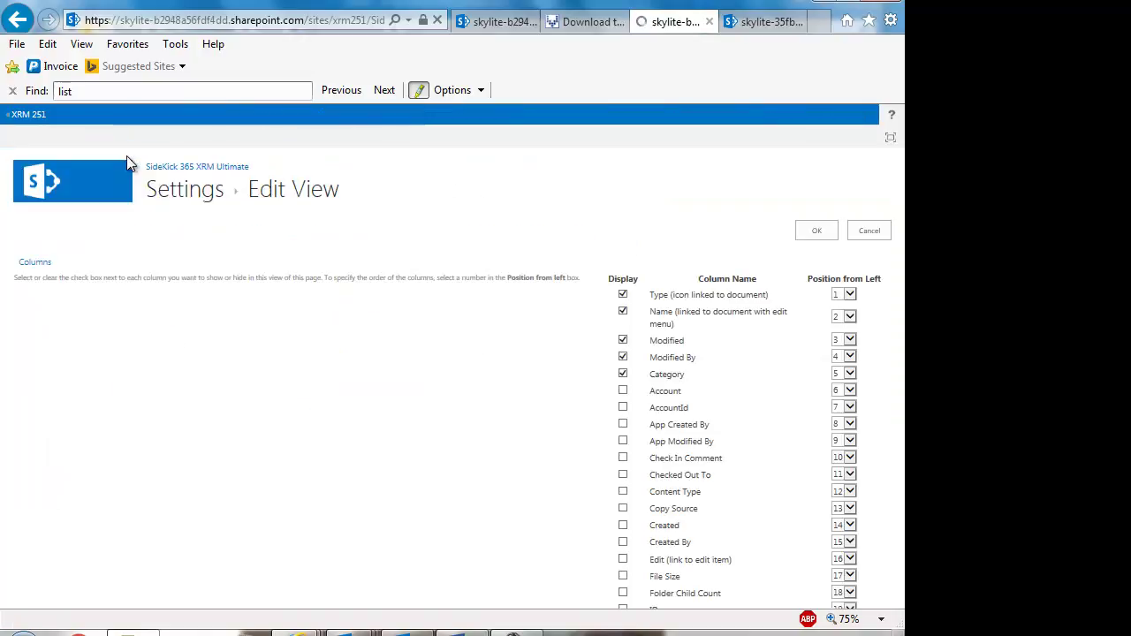
click(186, 194)
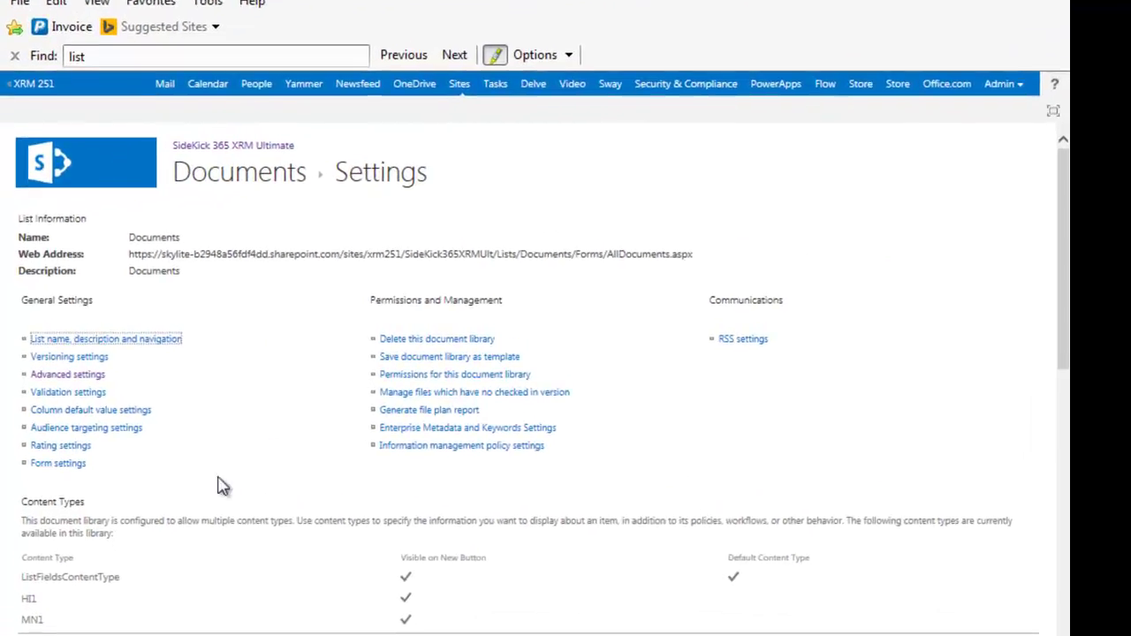
scroll(221, 486, down, 2)
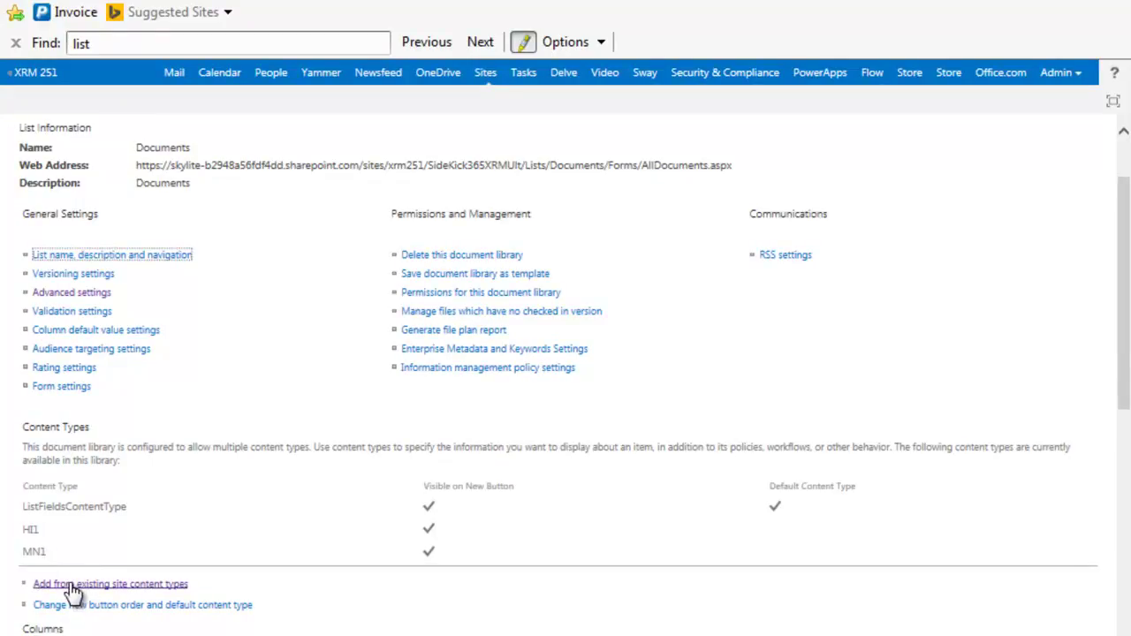
click(73, 587)
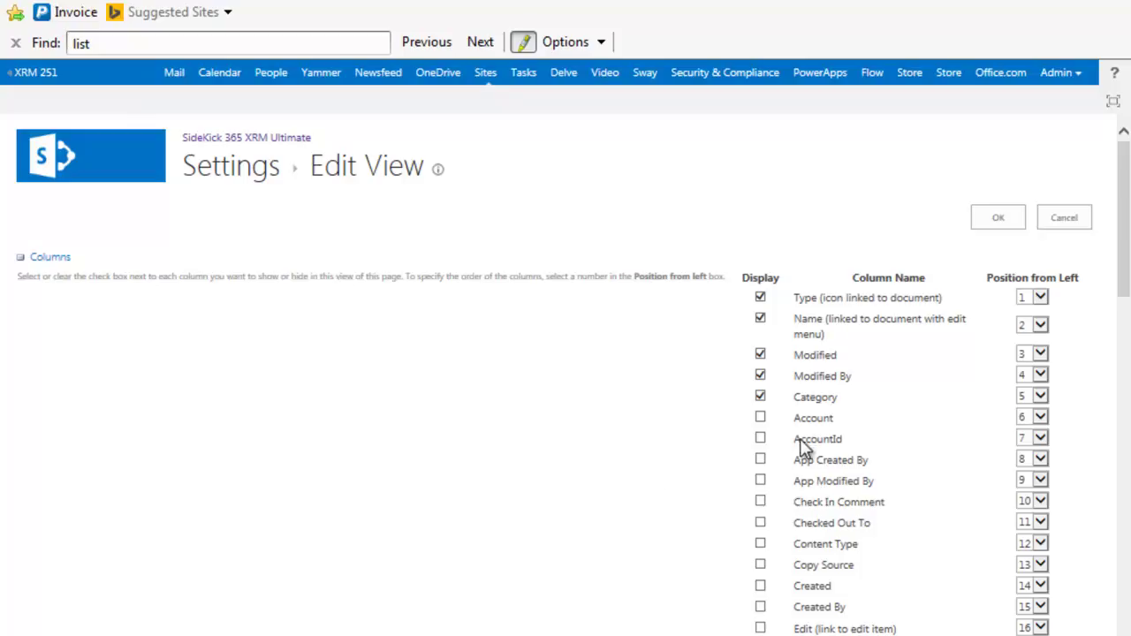
- Examine the columns and other options in the Edit View settings of the account's document list
scroll(495, 500, down, 3)
scroll(495, 500, up, 3)
scroll(495, 501, down, 1)
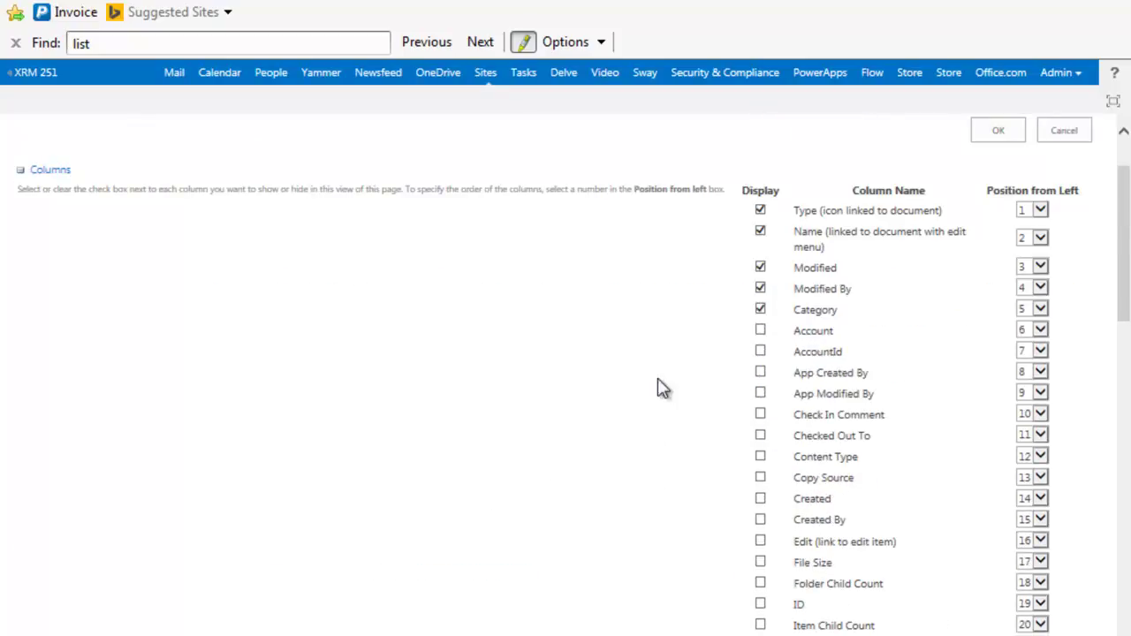
scroll(543, 430, up, 1)
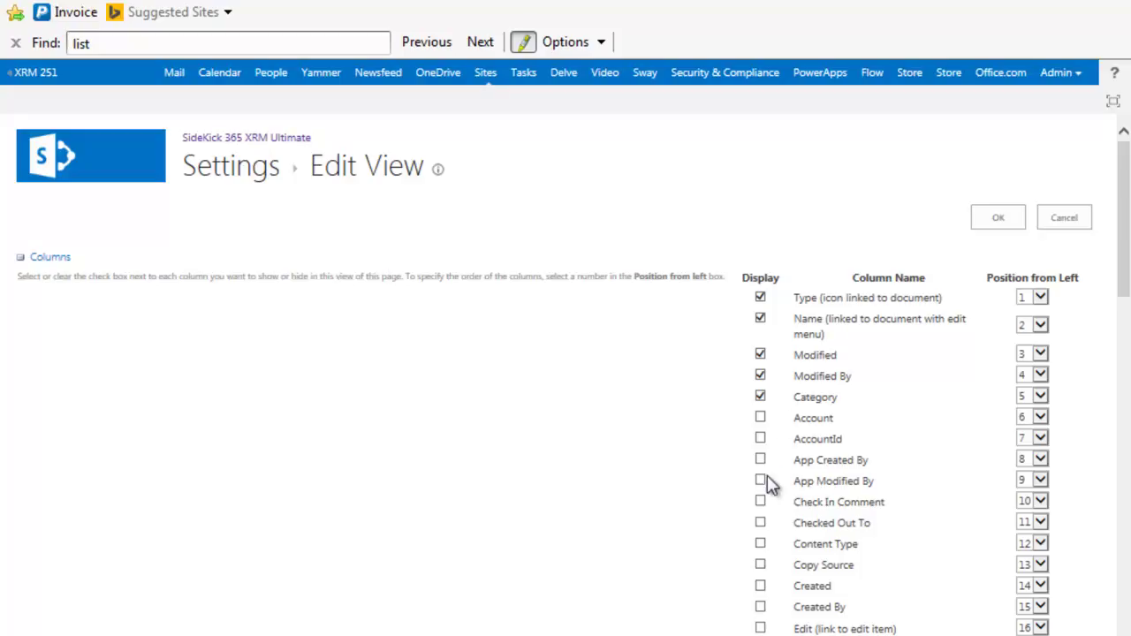
scroll(770, 567, down, 5)
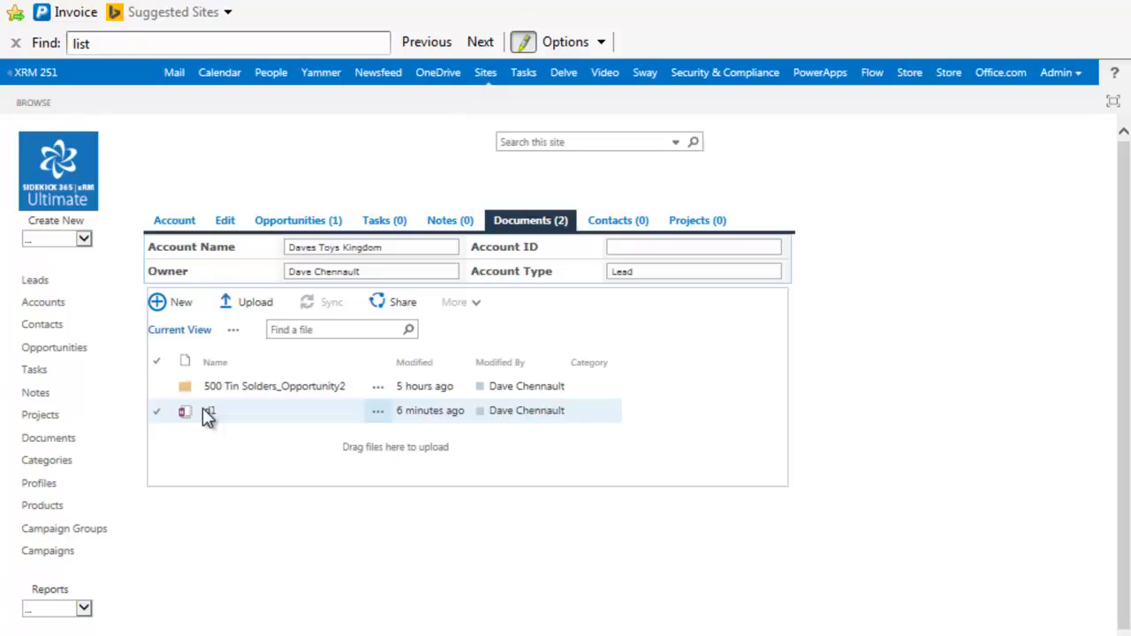
- Go back to the SideKick home page and view the Open Projects list
click(69, 167)
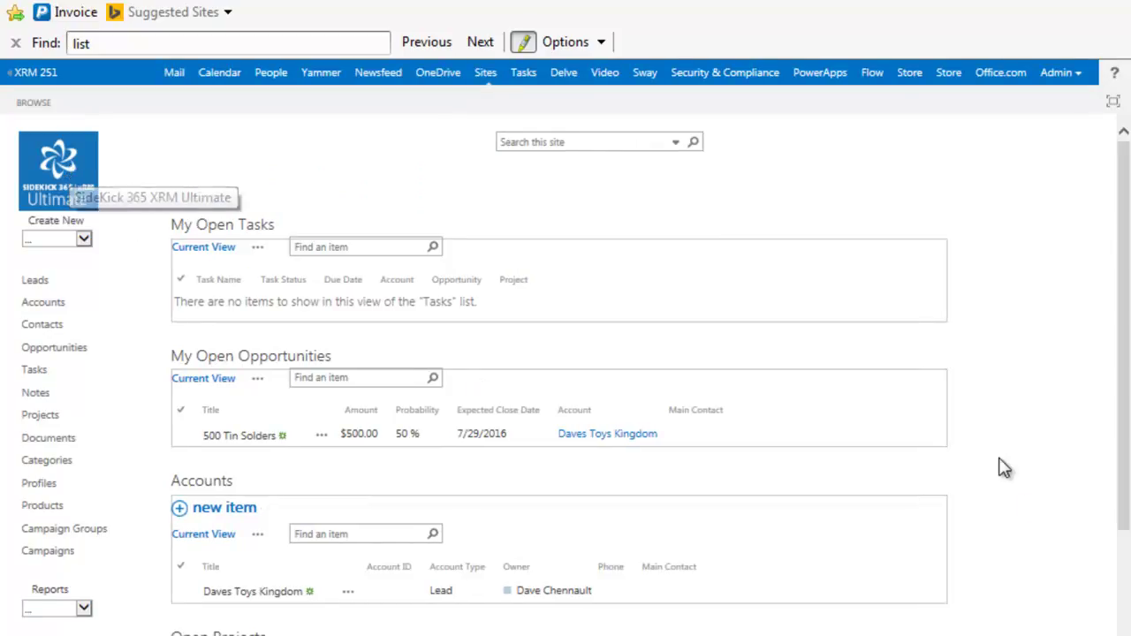
drag(1121, 500, 1121, 619)
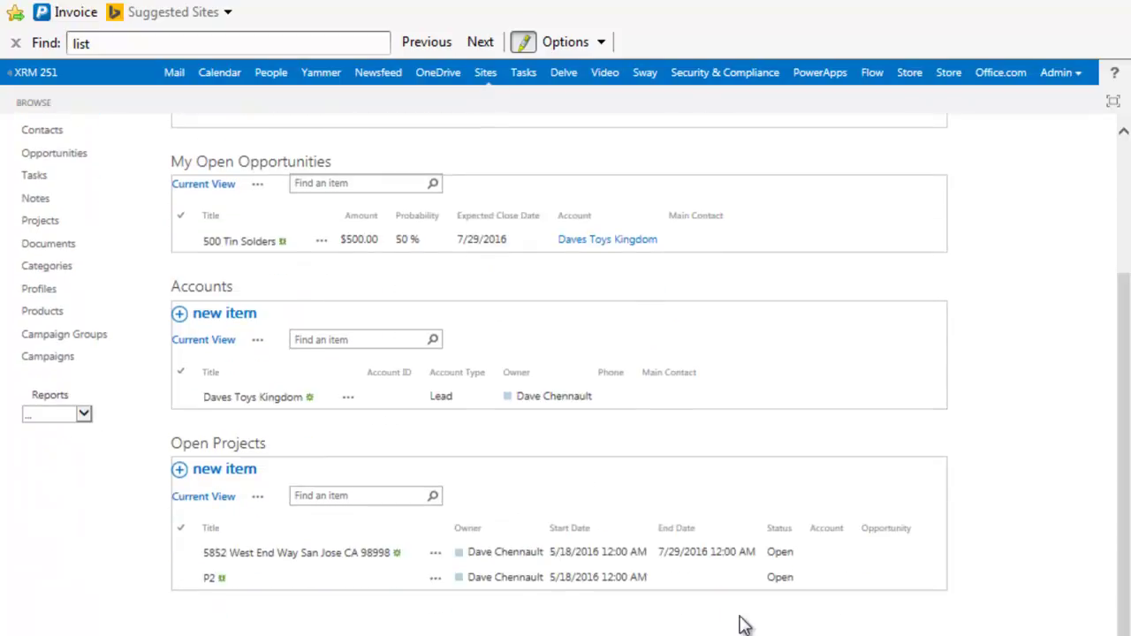